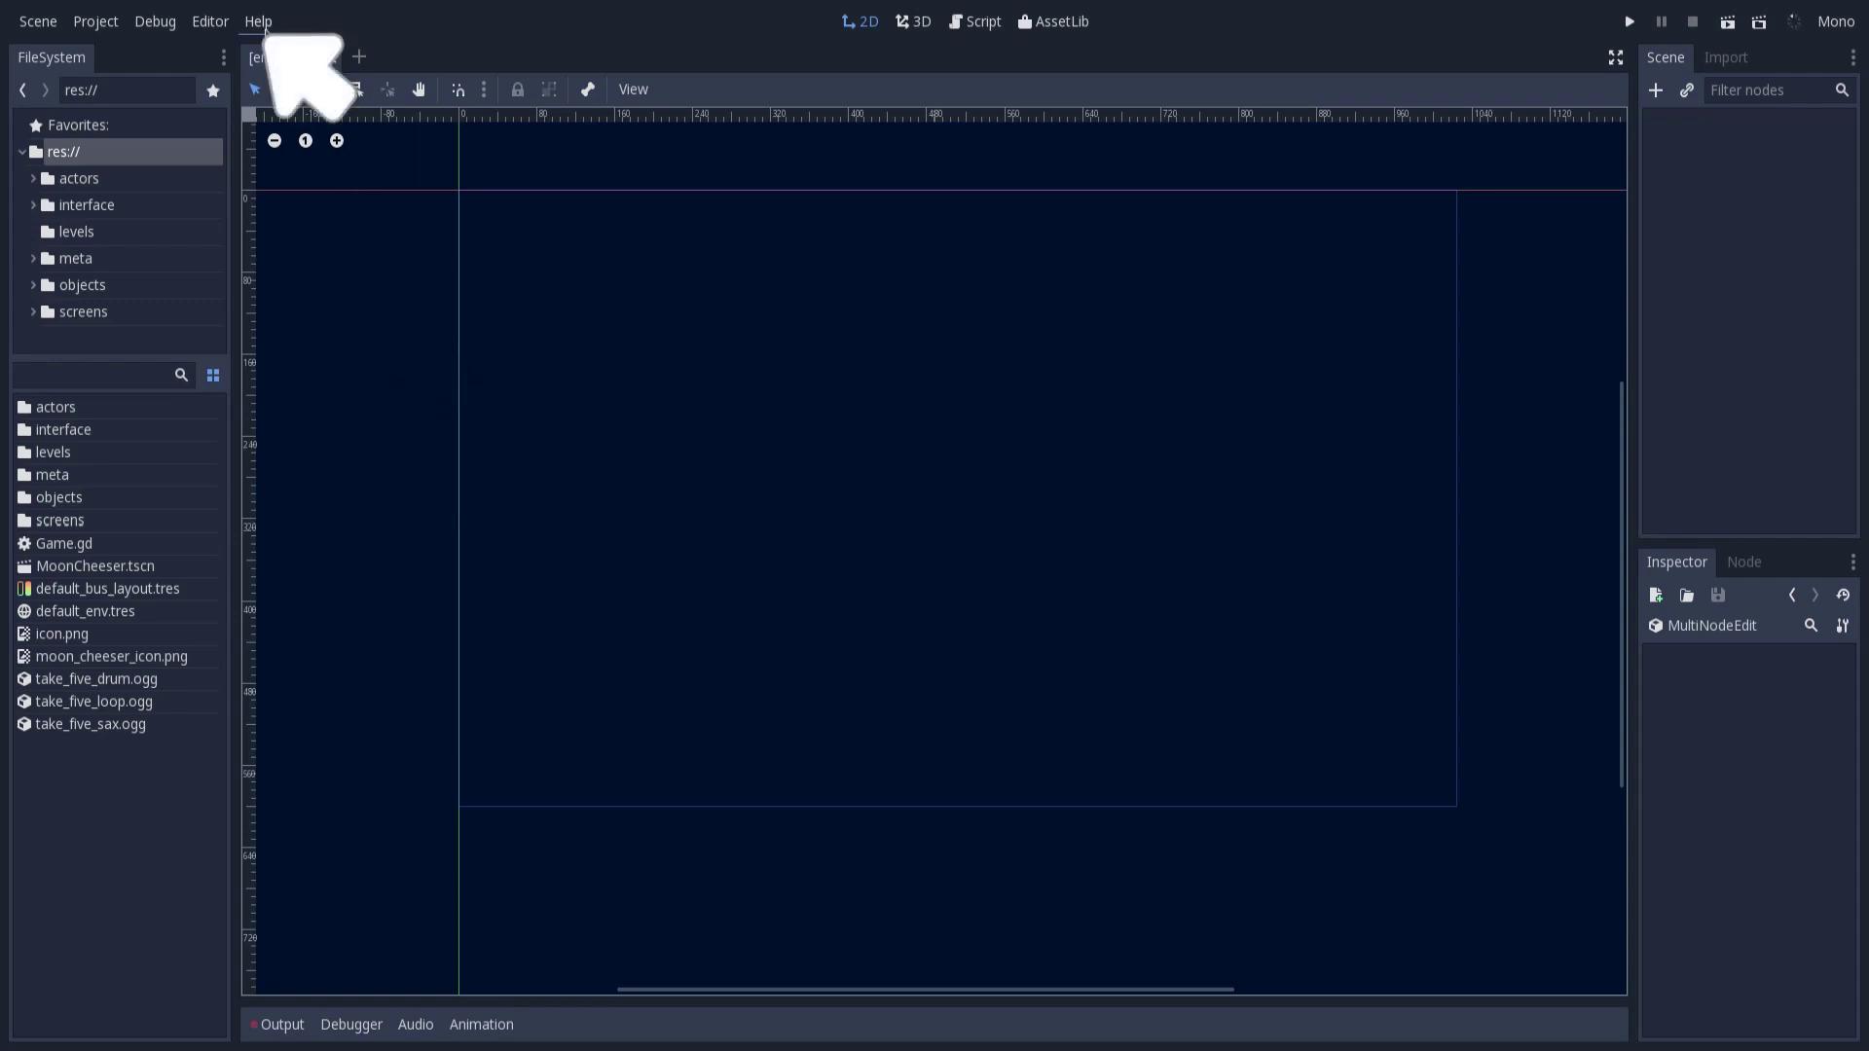
# Open the Help menu in the editor's top menu bar.
pyautogui.click(260, 24)
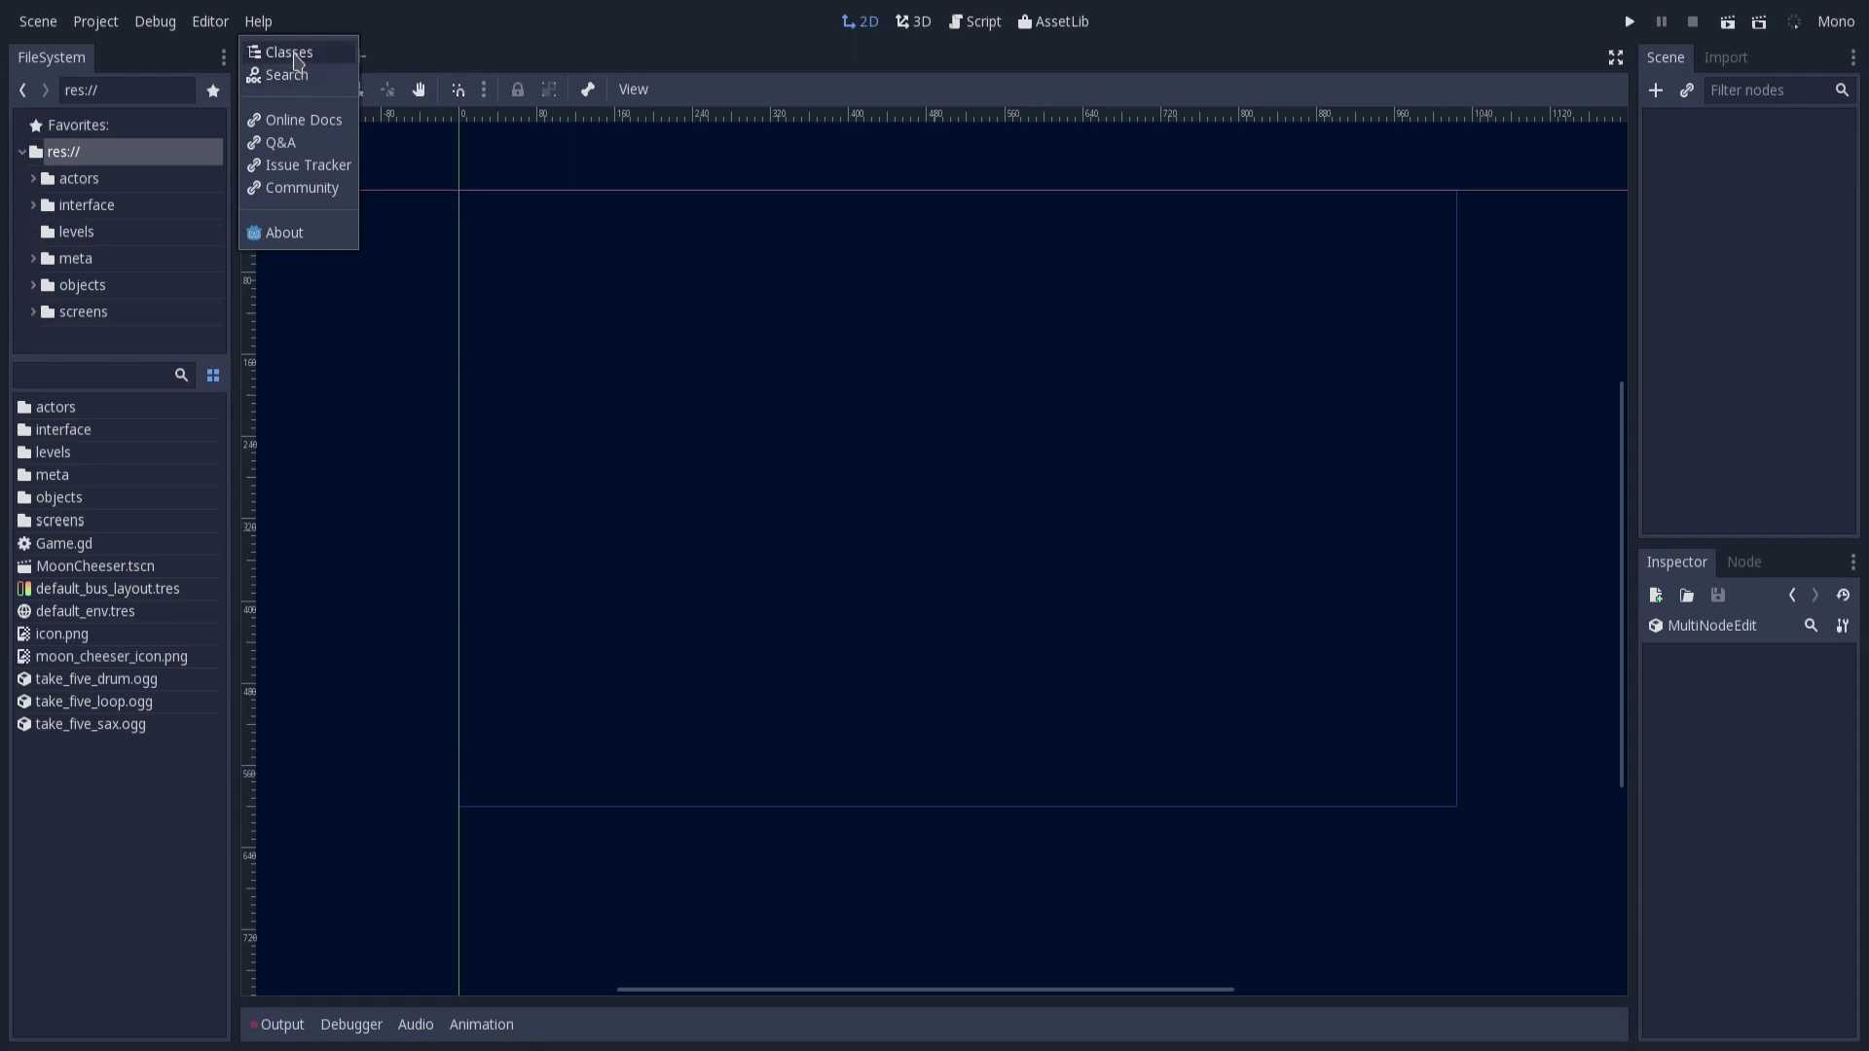
pyautogui.click(297, 54)
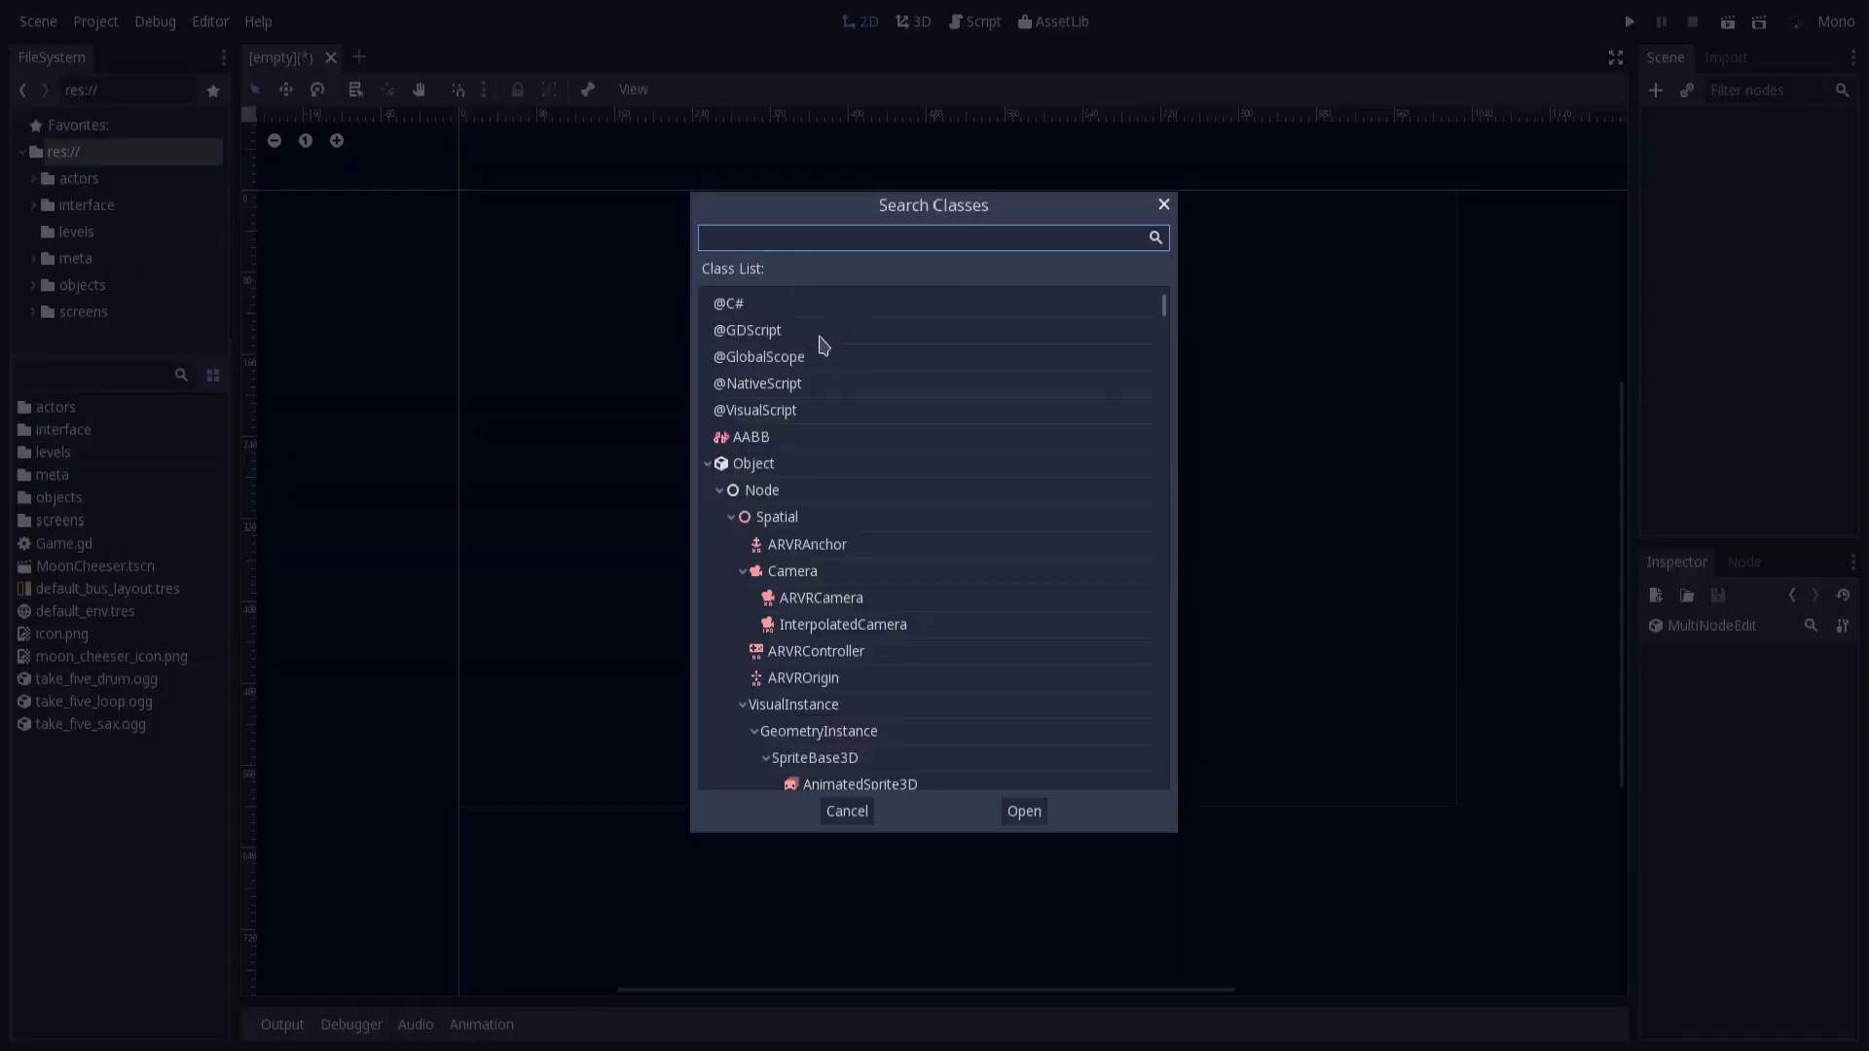
pyautogui.moveTo(1156, 311)
pyautogui.mouseDown()
pyautogui.moveTo(1156, 368)
pyautogui.moveTo(1156, 304)
pyautogui.mouseUp()
pyautogui.click(708, 463)
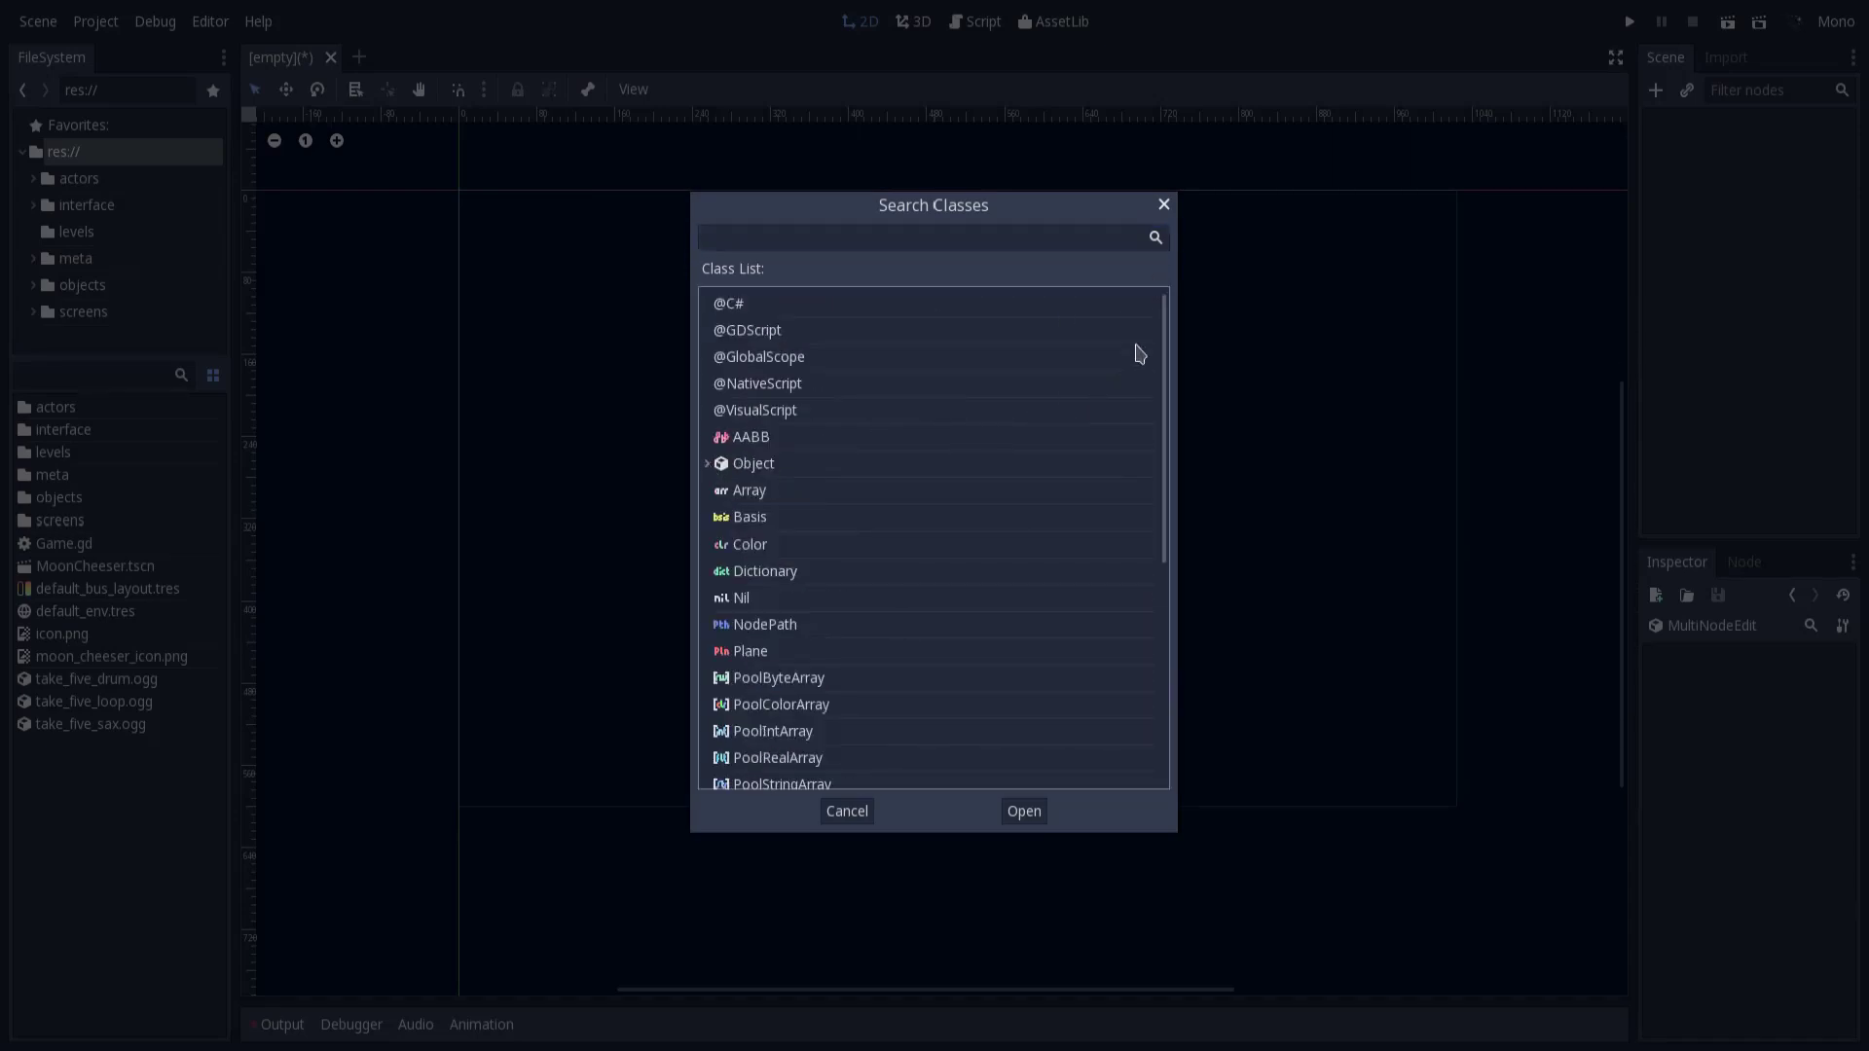
pyautogui.scroll(-3, 990, 418)
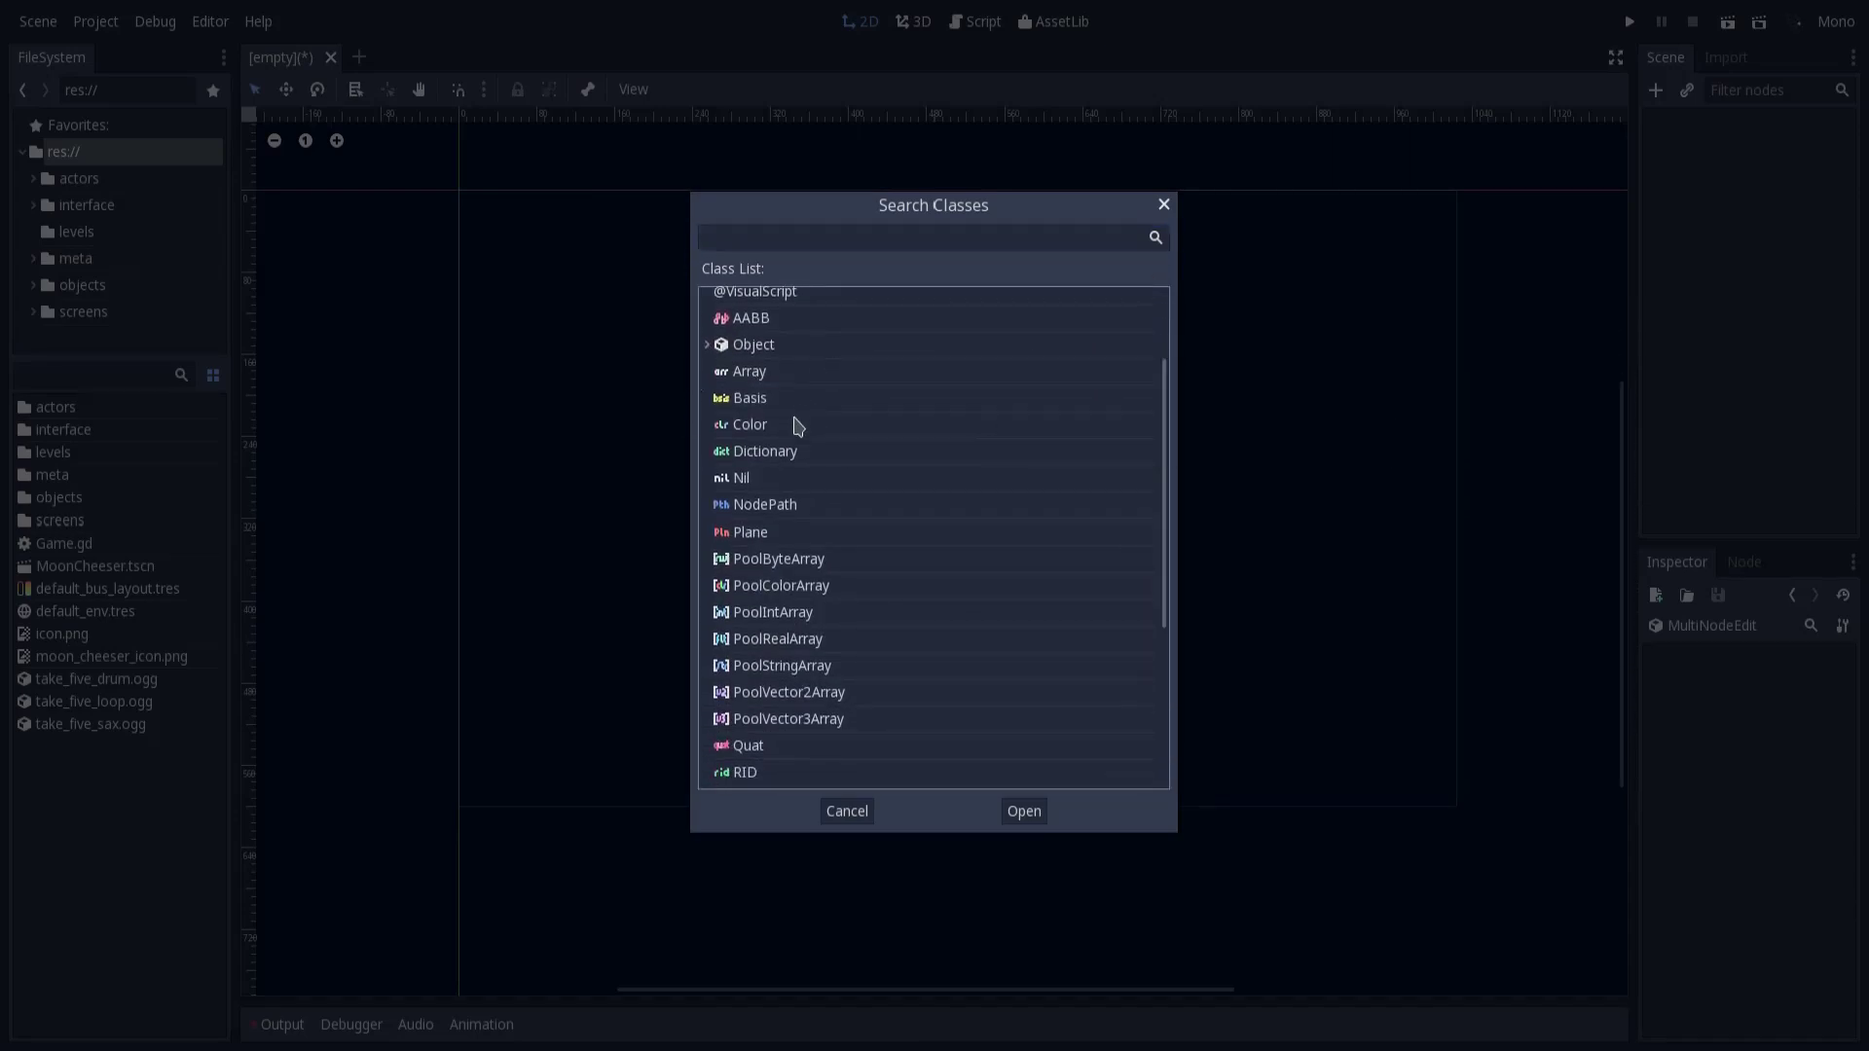
pyautogui.scroll(3, 806, 351)
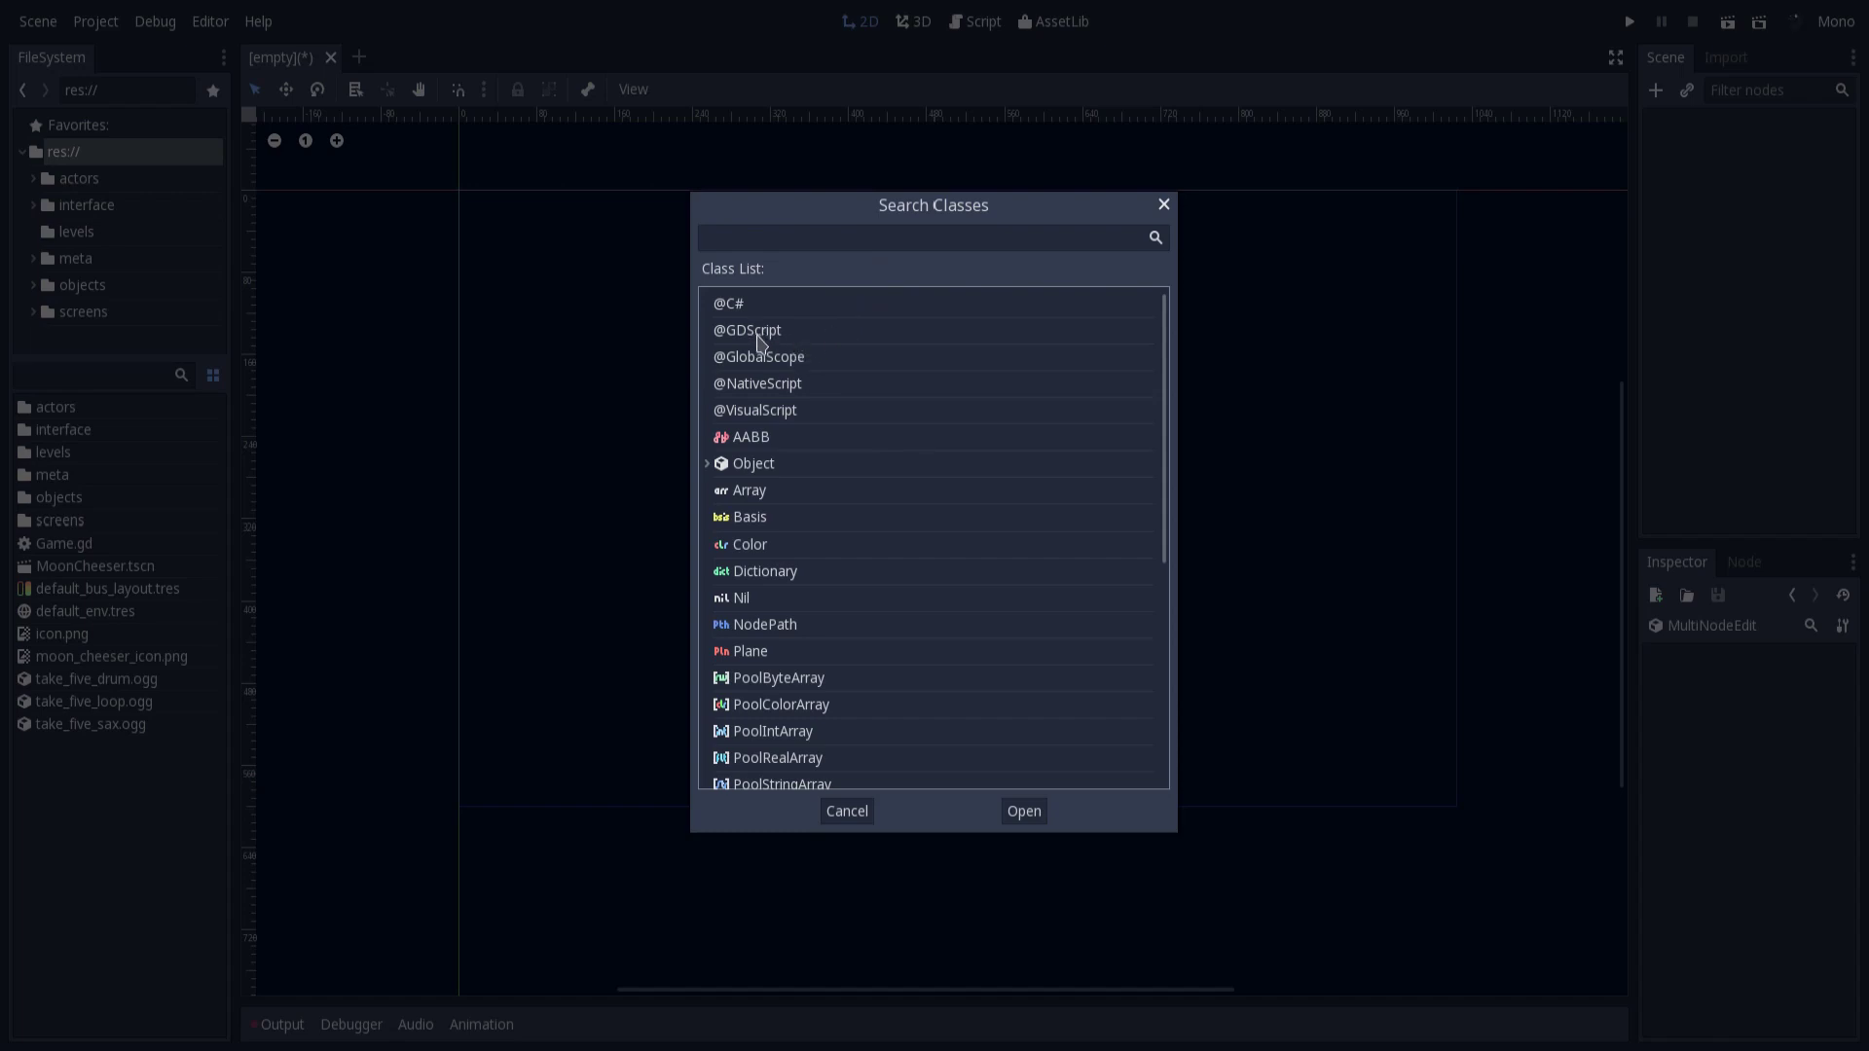
pyautogui.click(760, 340)
pyautogui.doubleClick(765, 340)
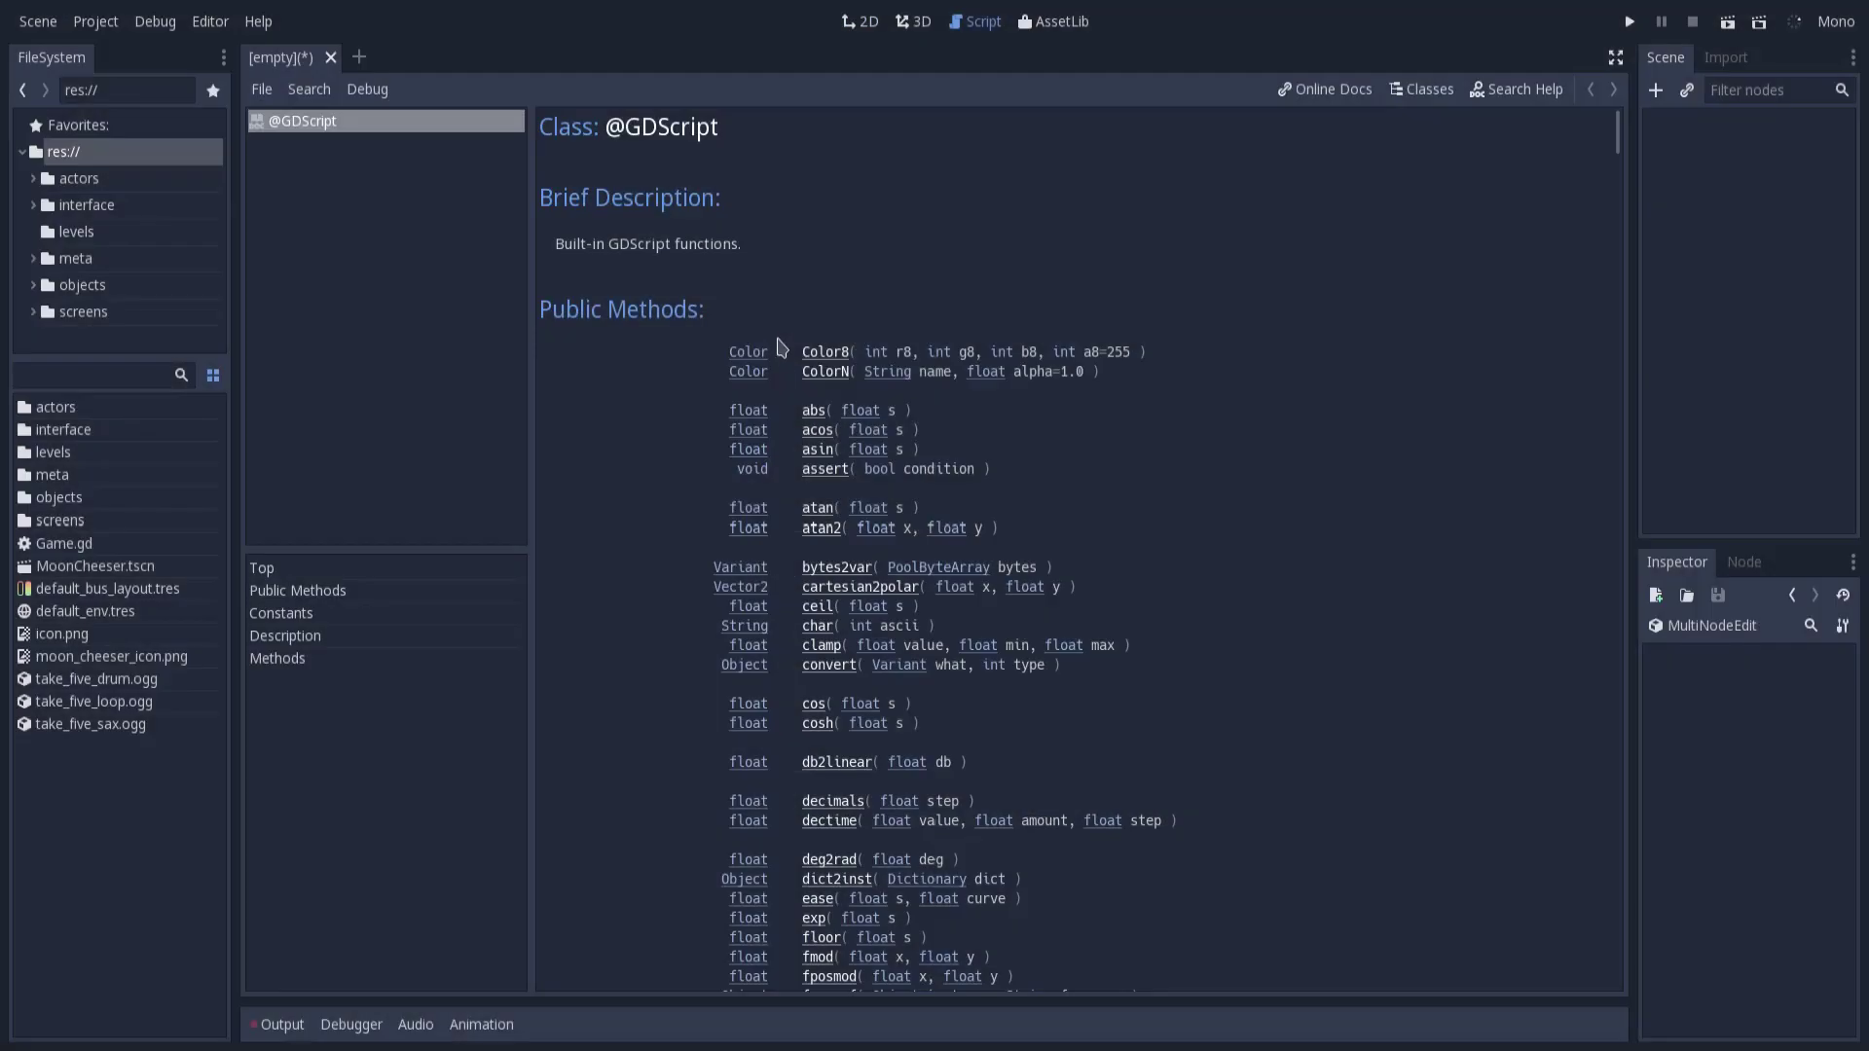
pyautogui.moveTo(1620, 142); pyautogui.dragTo(1618, 179)
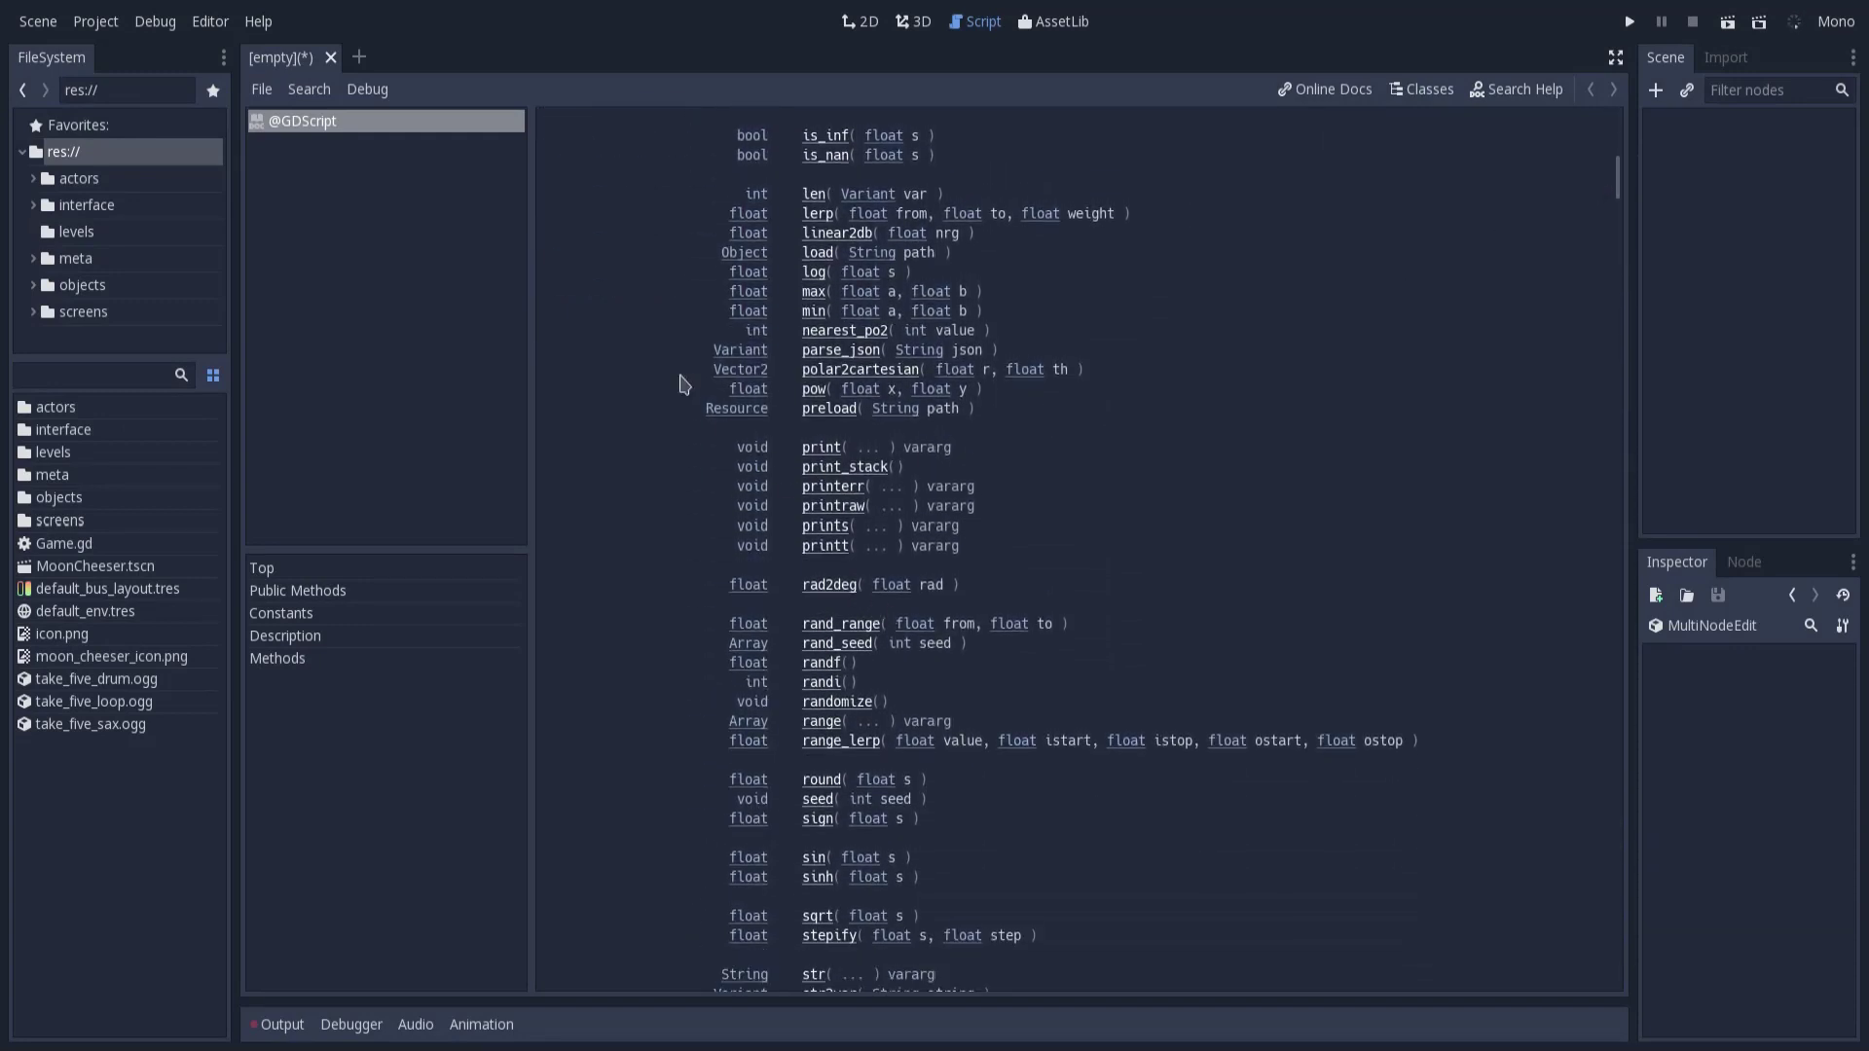
pyautogui.click(260, 24)
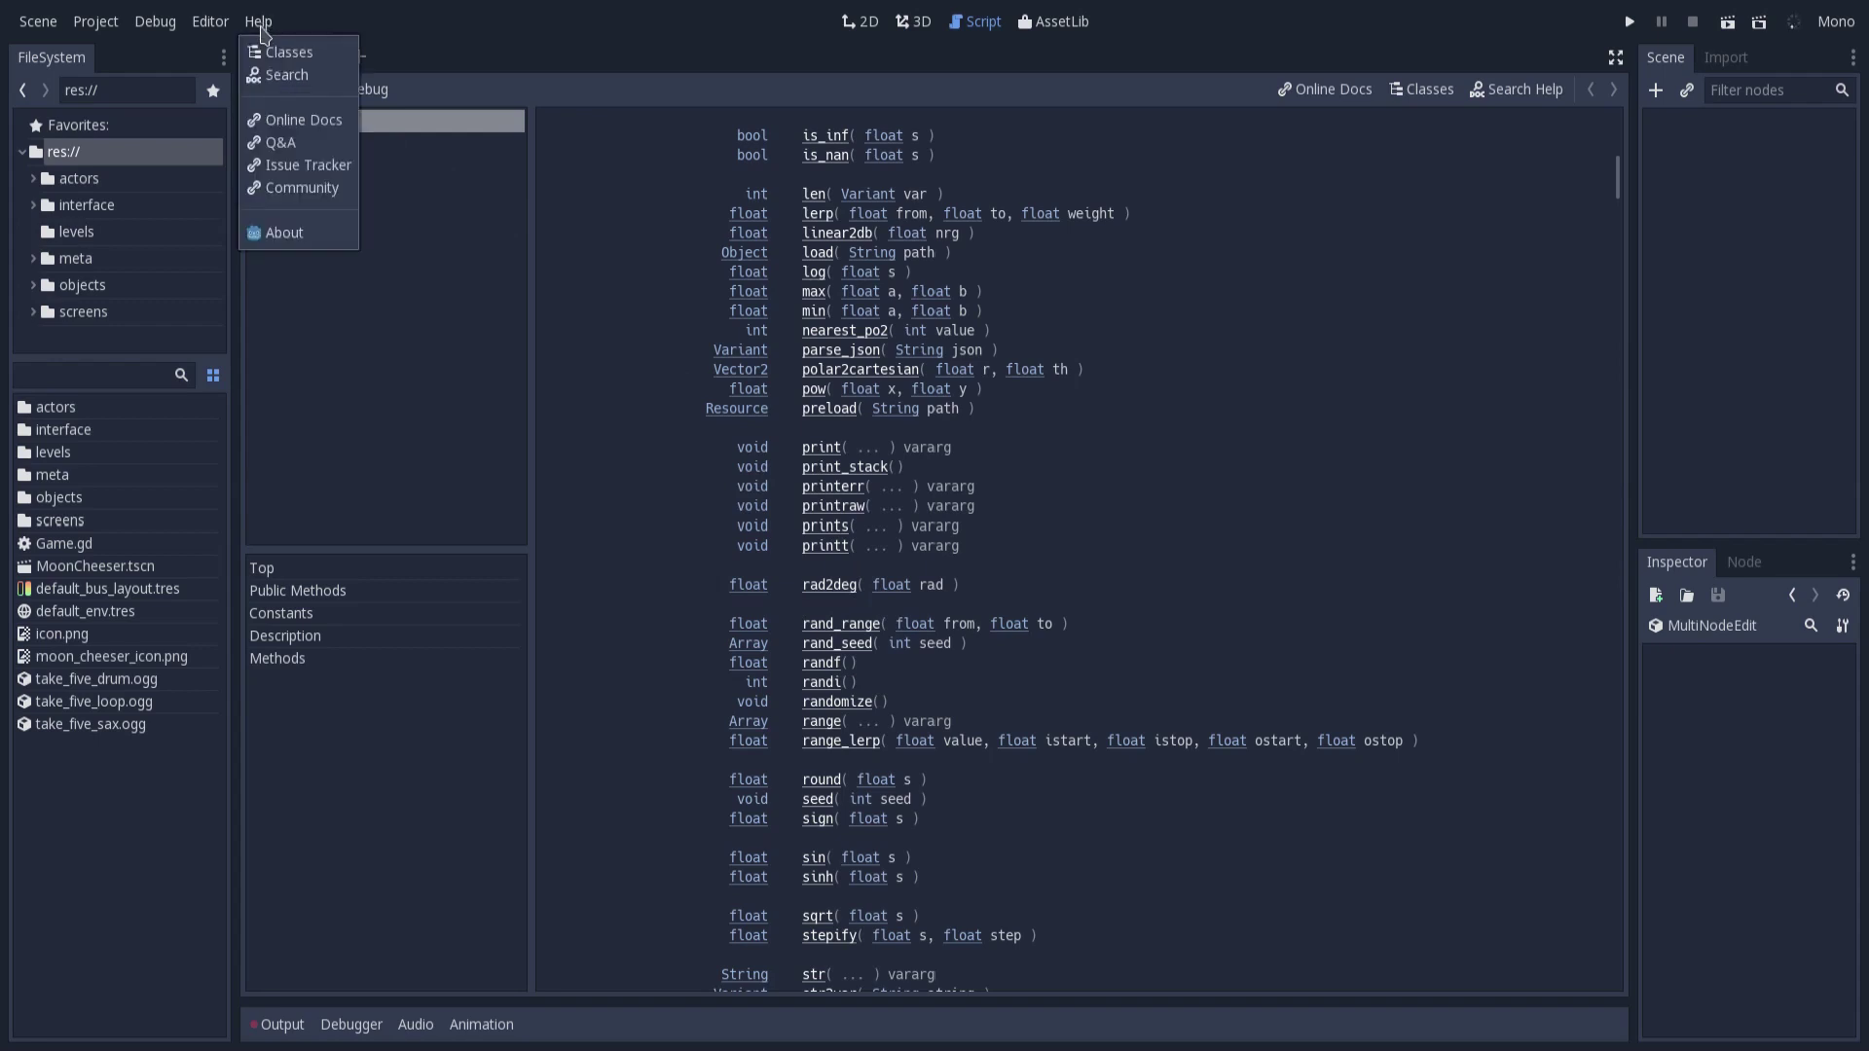
pyautogui.click(280, 78)
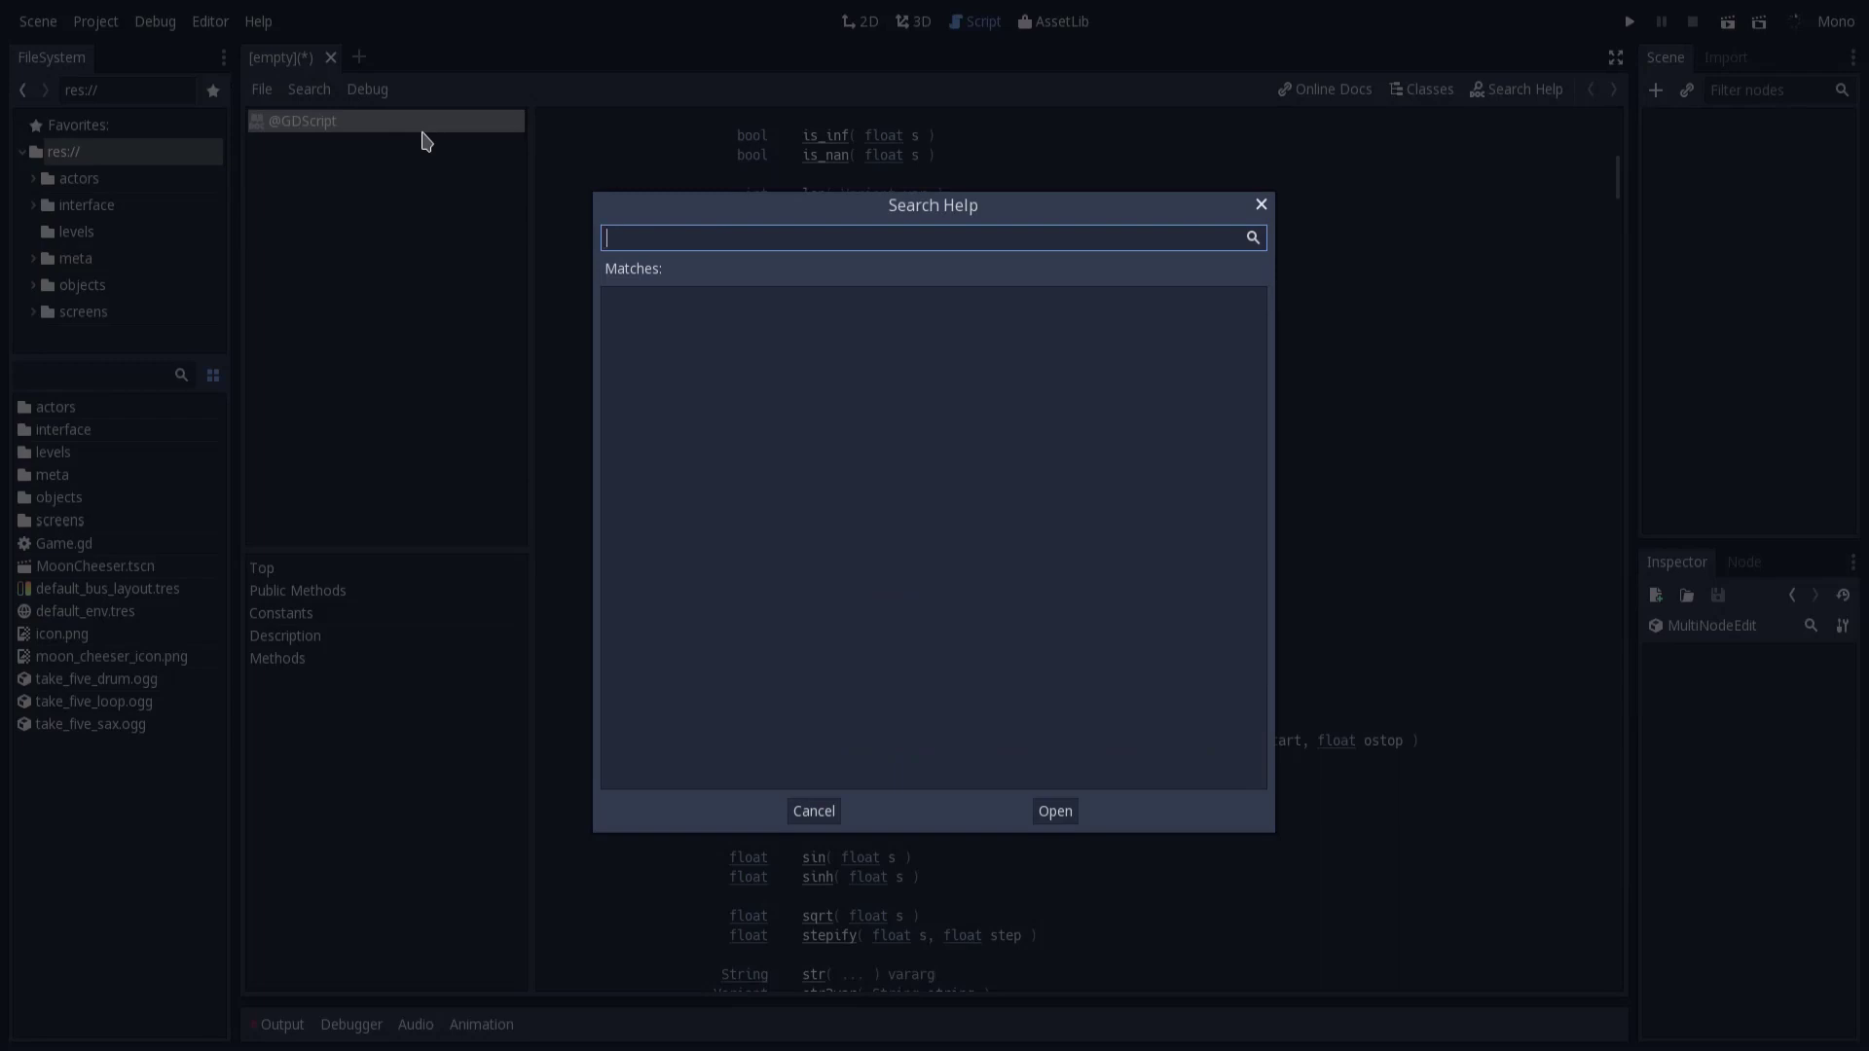
# Search the help for 'position' and scroll through the matches.
pyautogui.write('position')
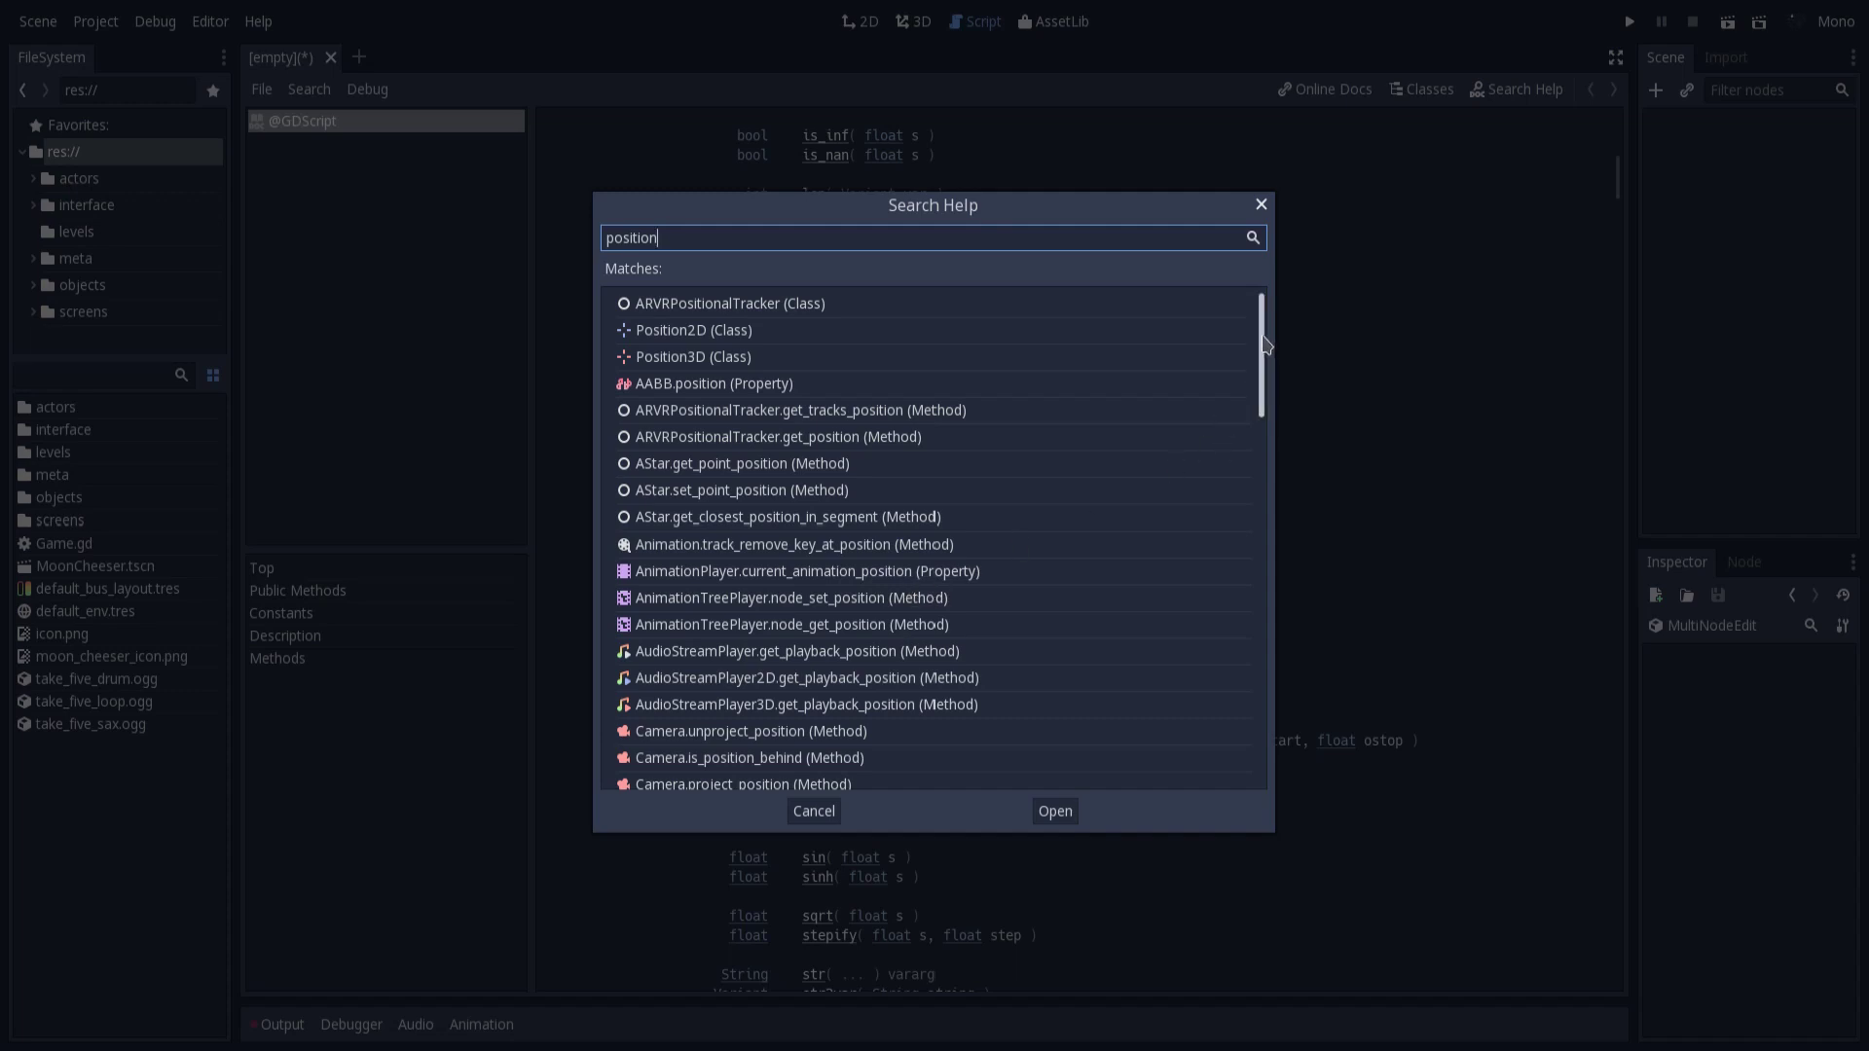
pyautogui.moveTo(1264, 329); pyautogui.dragTo(1243, 675)
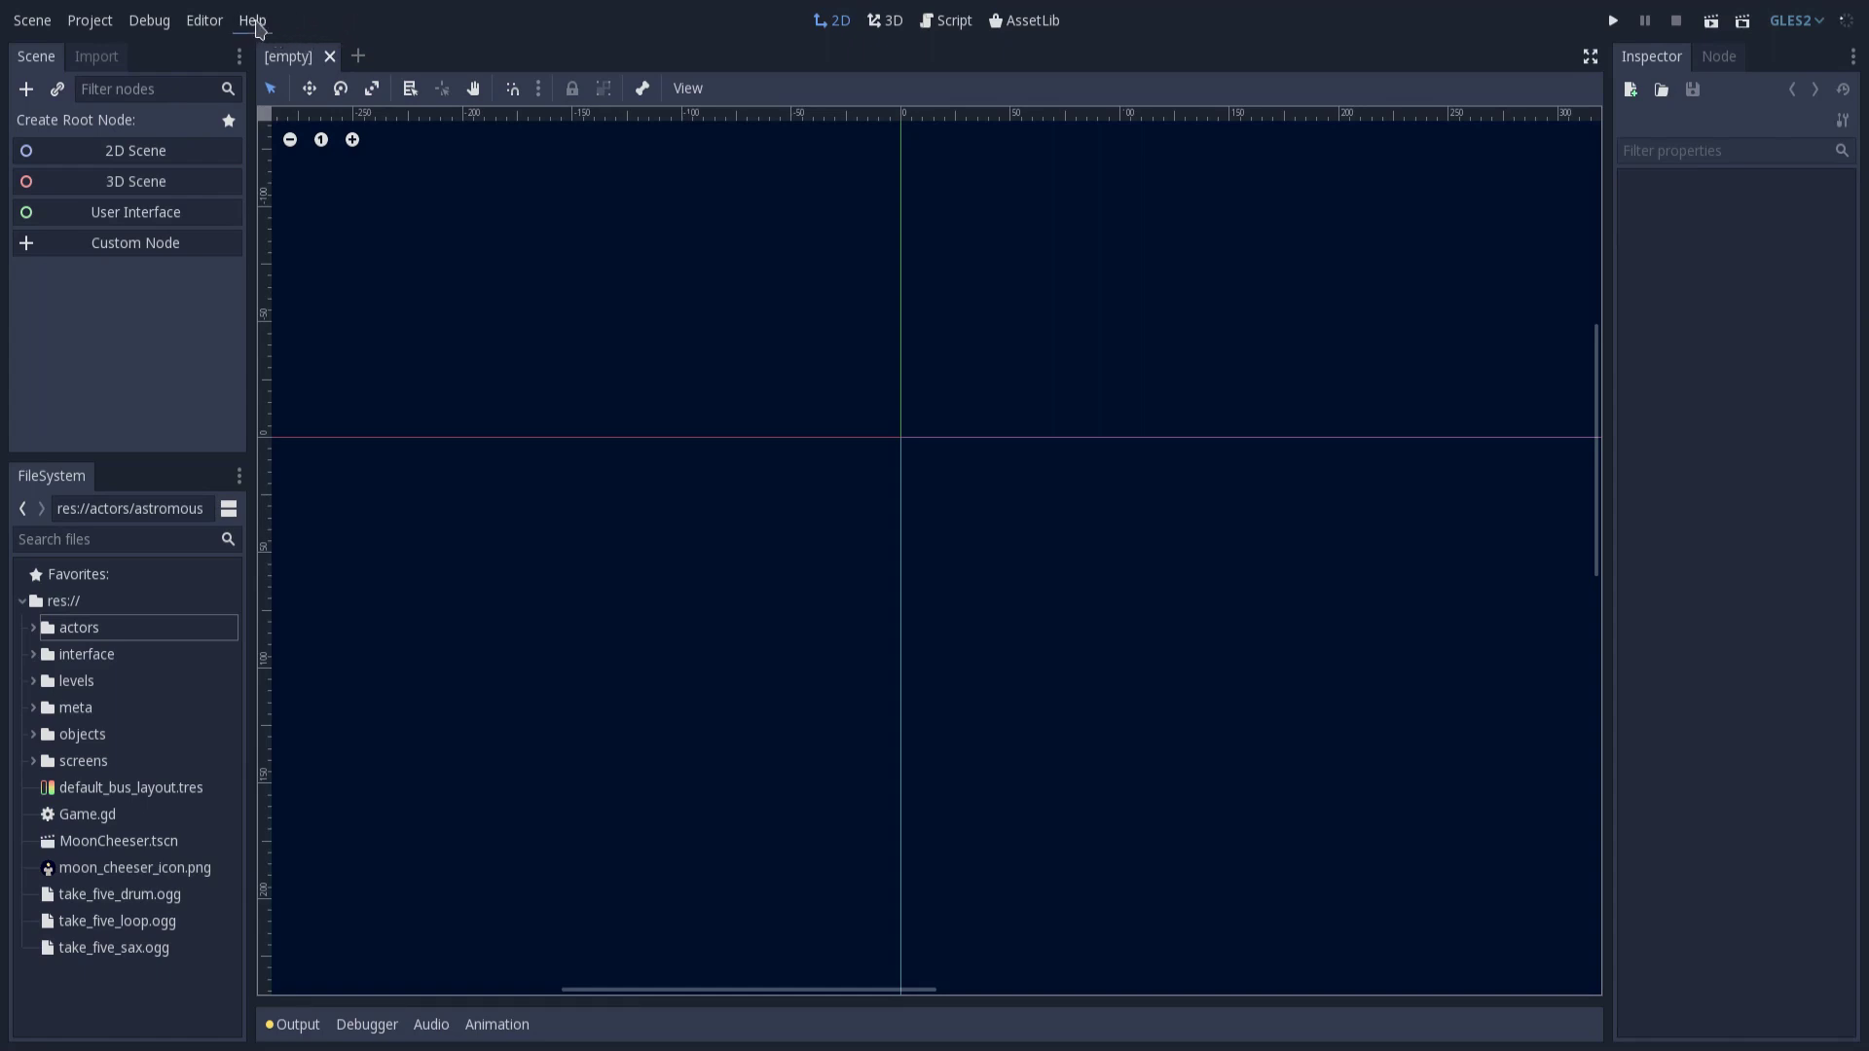
# Open Help > Search Help in the newer Godot editor.
pyautogui.click(253, 20)
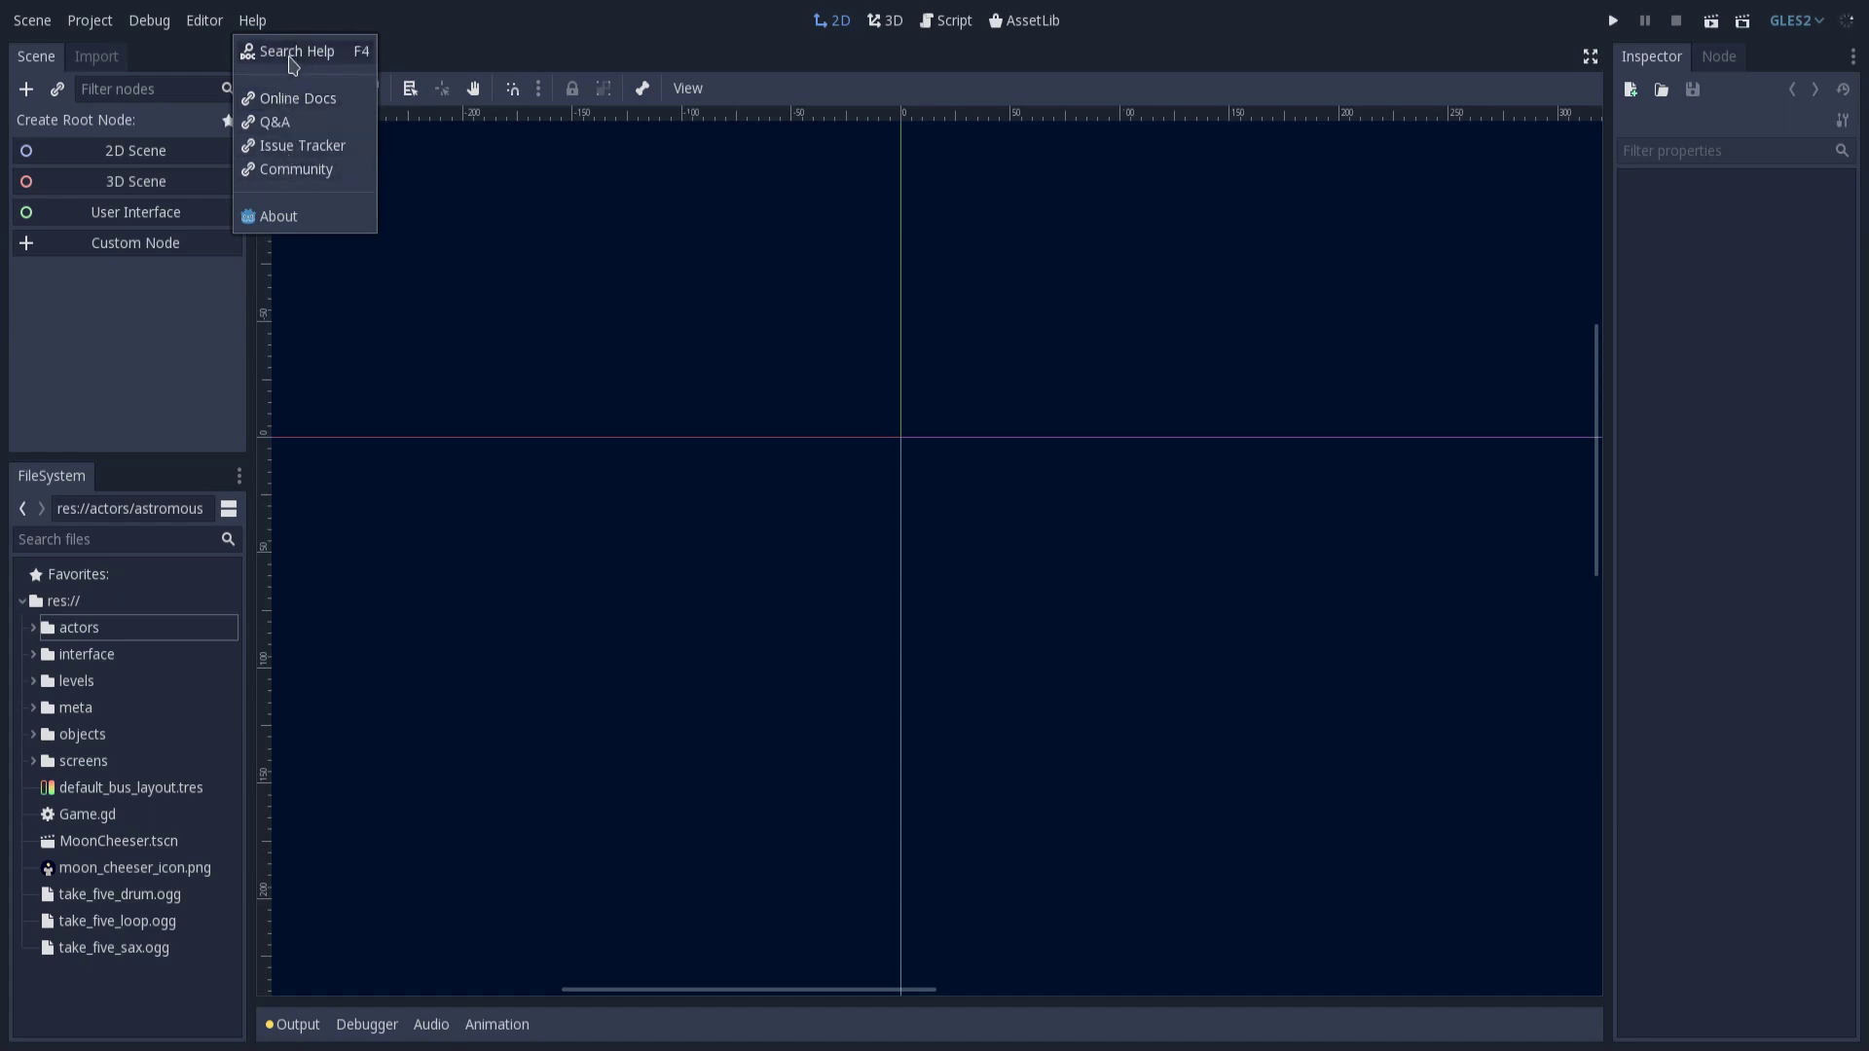
pyautogui.click(294, 58)
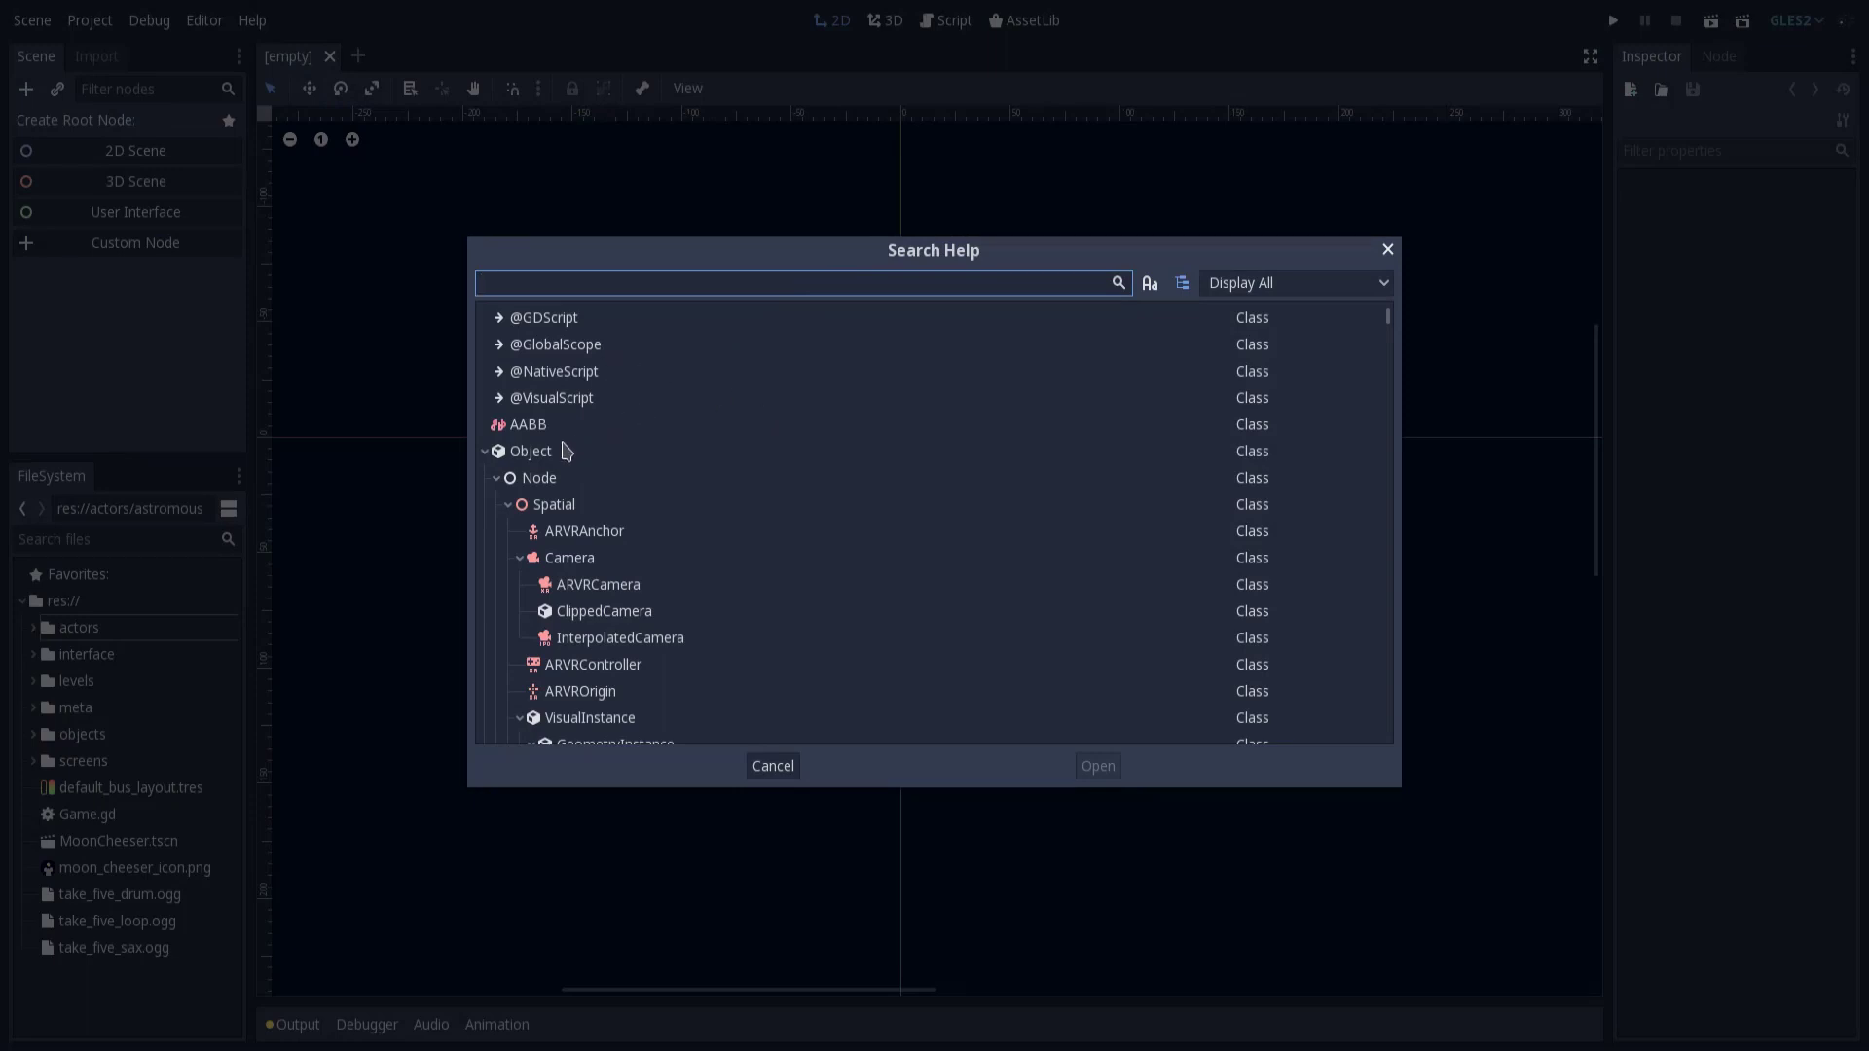
# Collapse Object, open the PoolVector2Array class reference, then reopen Search Help.
pyautogui.click(486, 452)
pyautogui.moveTo(1388, 389); pyautogui.dragTo(1324, 561)
pyautogui.doubleClick(563, 447)
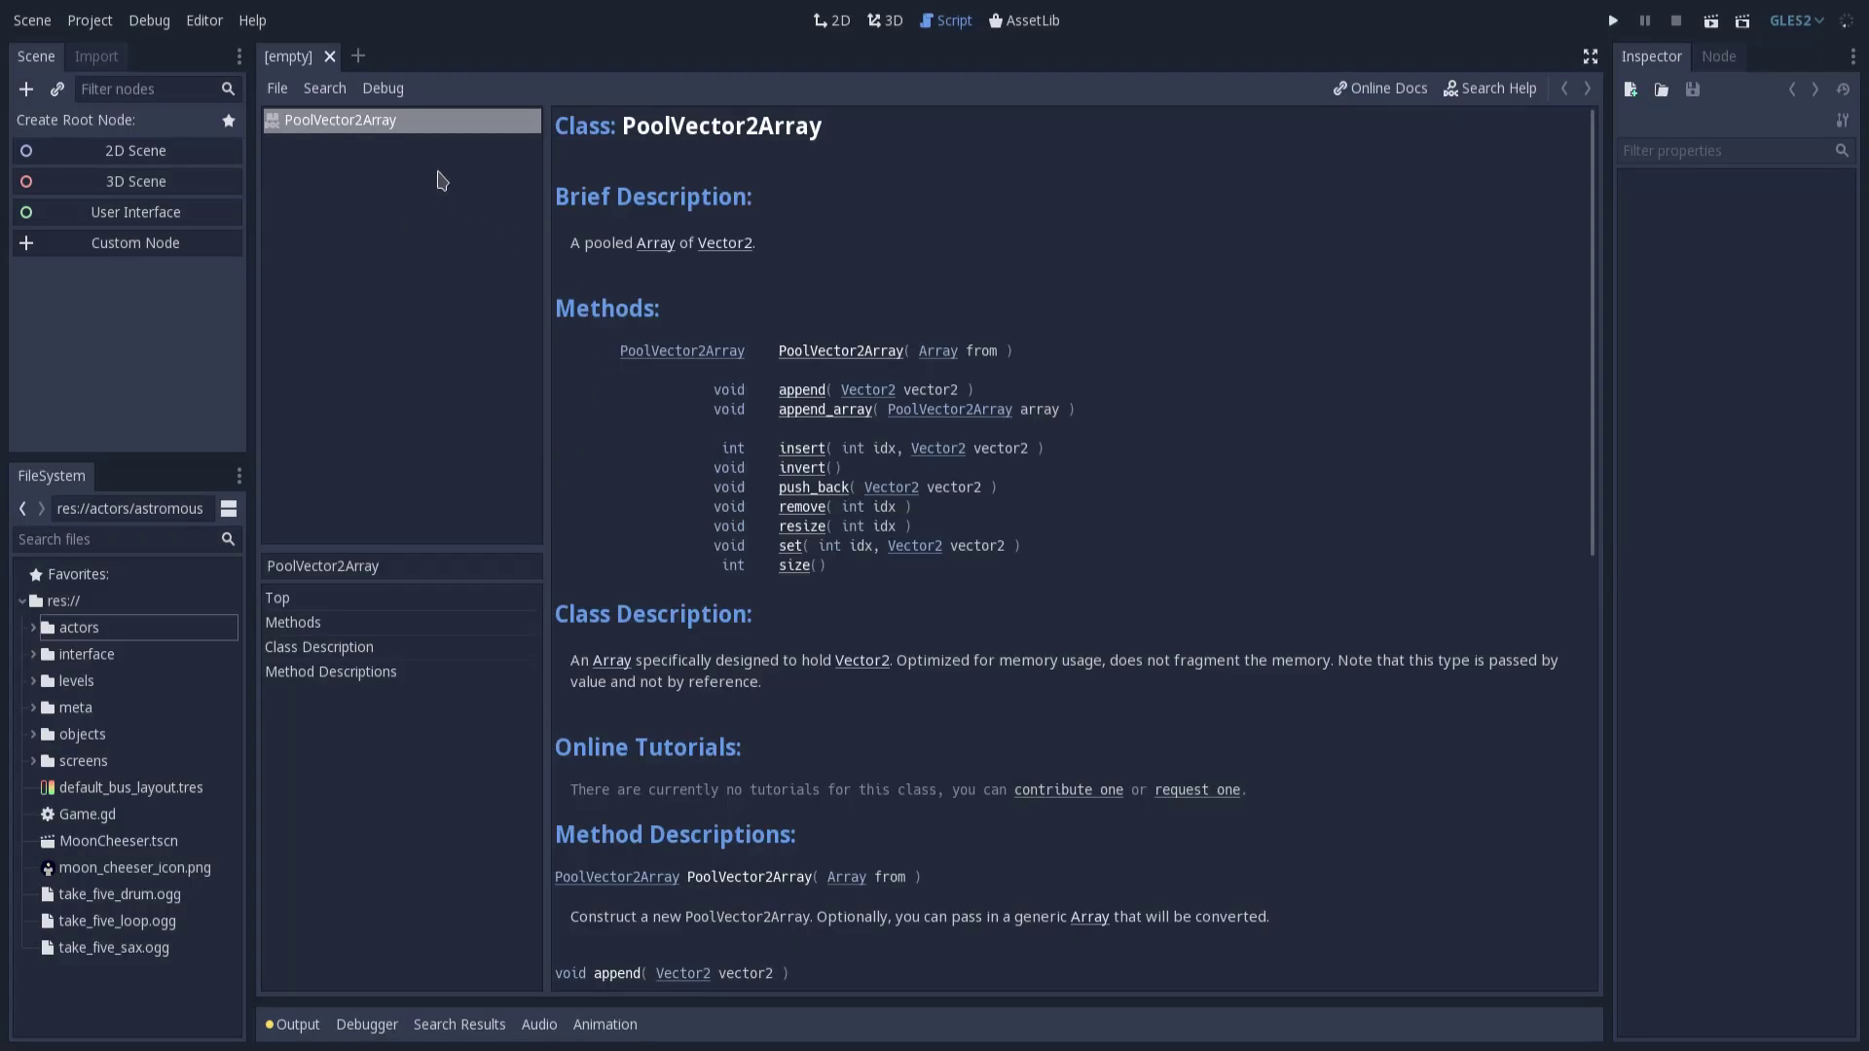
pyautogui.click(251, 22)
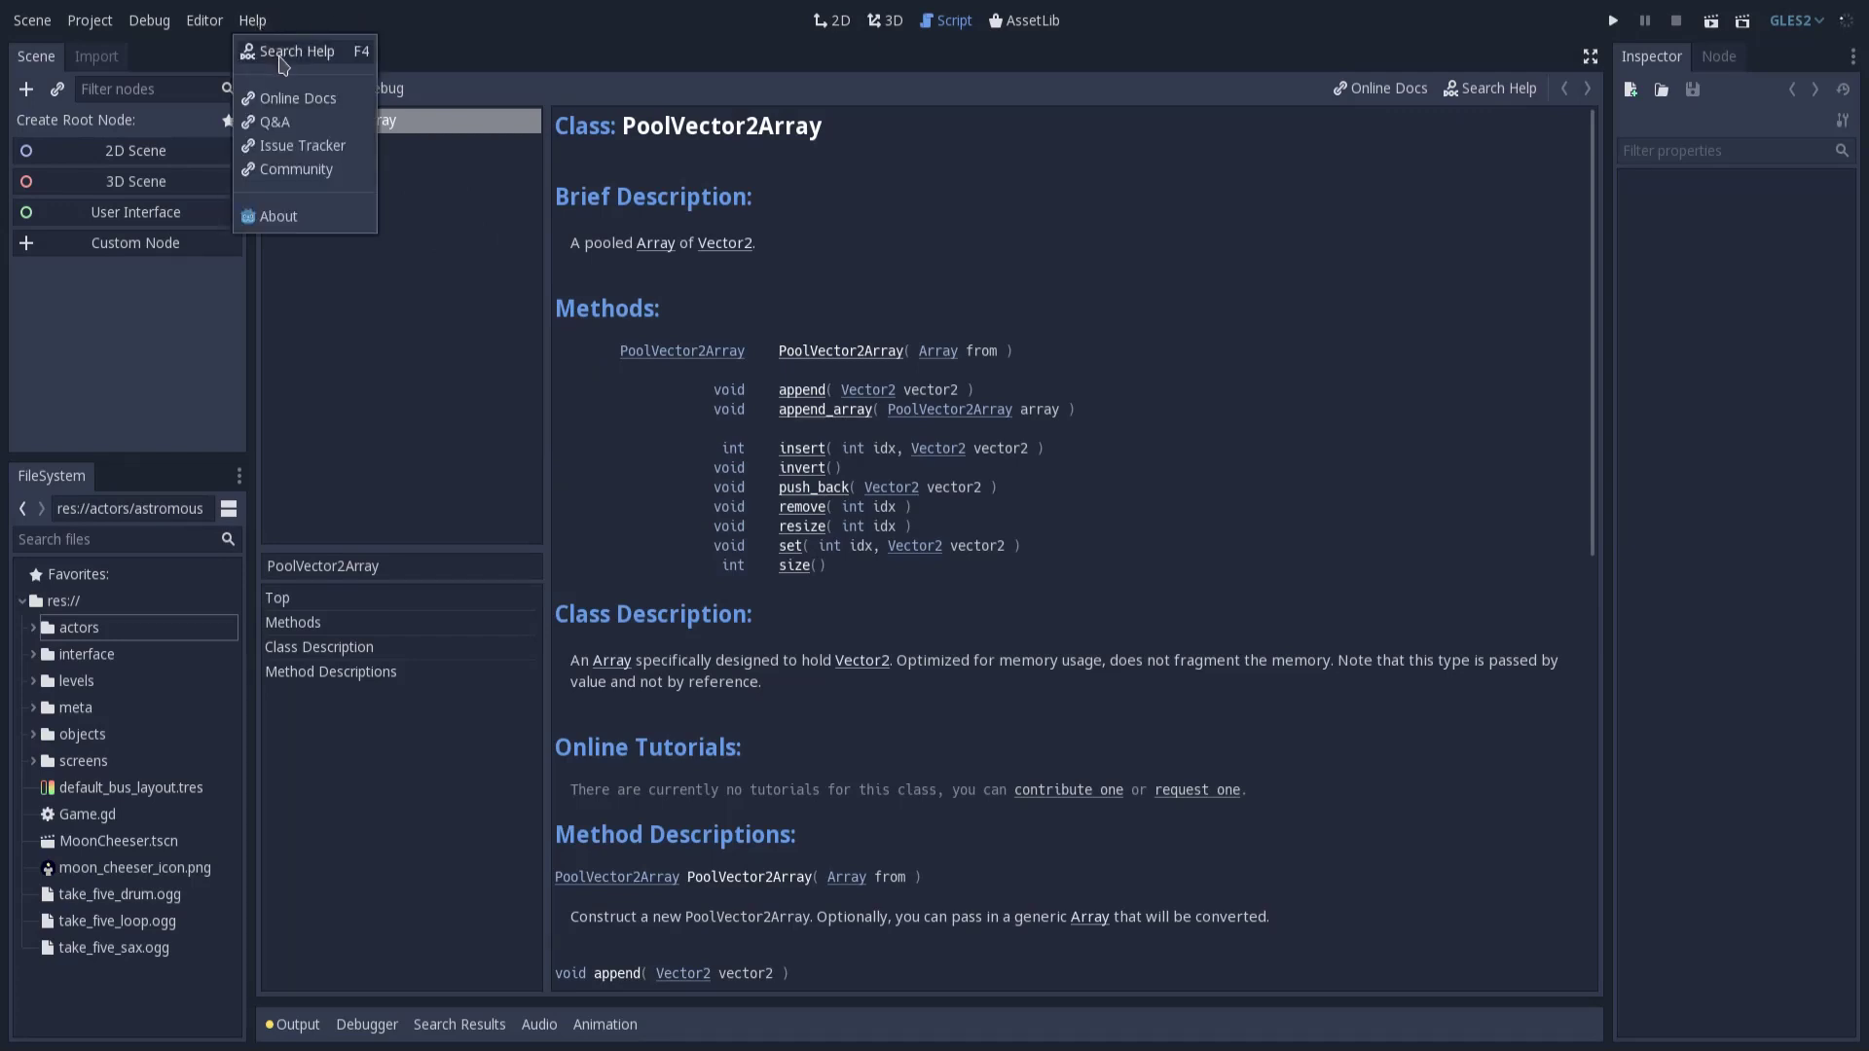
pyautogui.click(285, 52)
pyautogui.moveTo(1388, 336); pyautogui.dragTo(1390, 314)
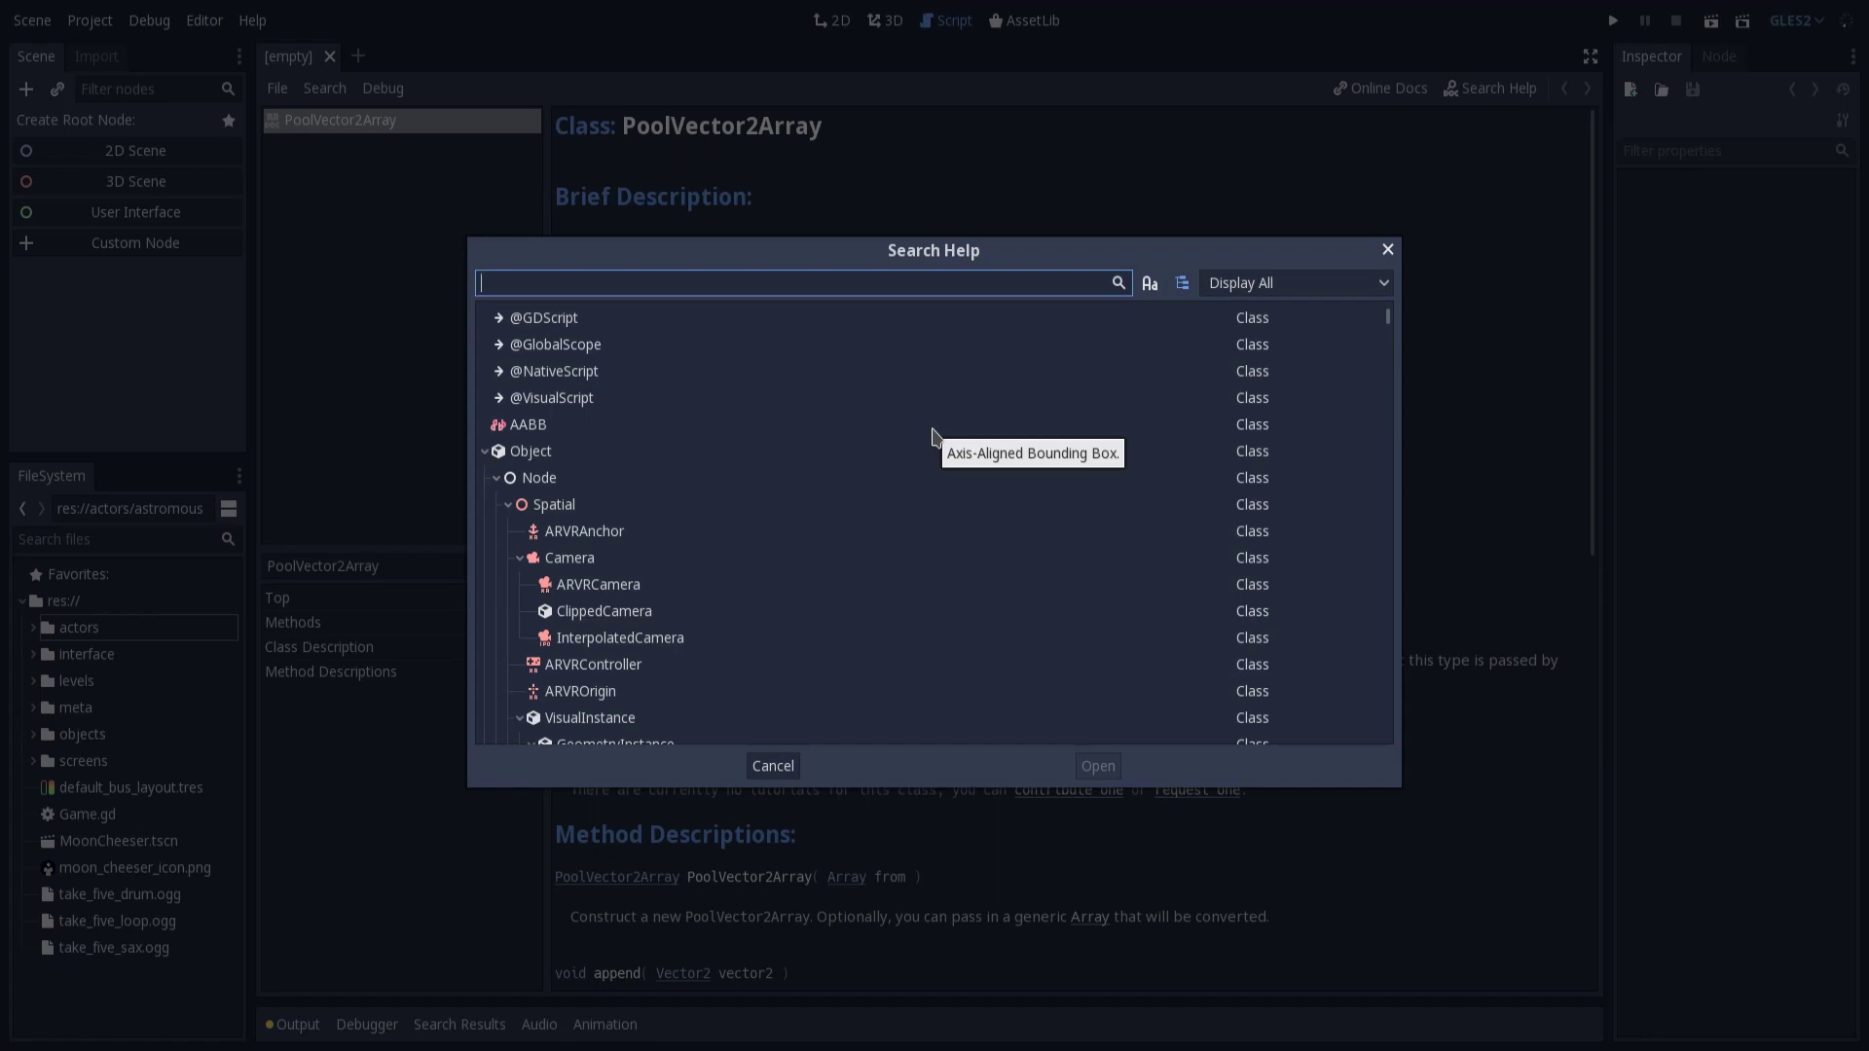
# Search the help for 'Position' and collapse the AABB, Object and Rect2 results.
pyautogui.write('Position')
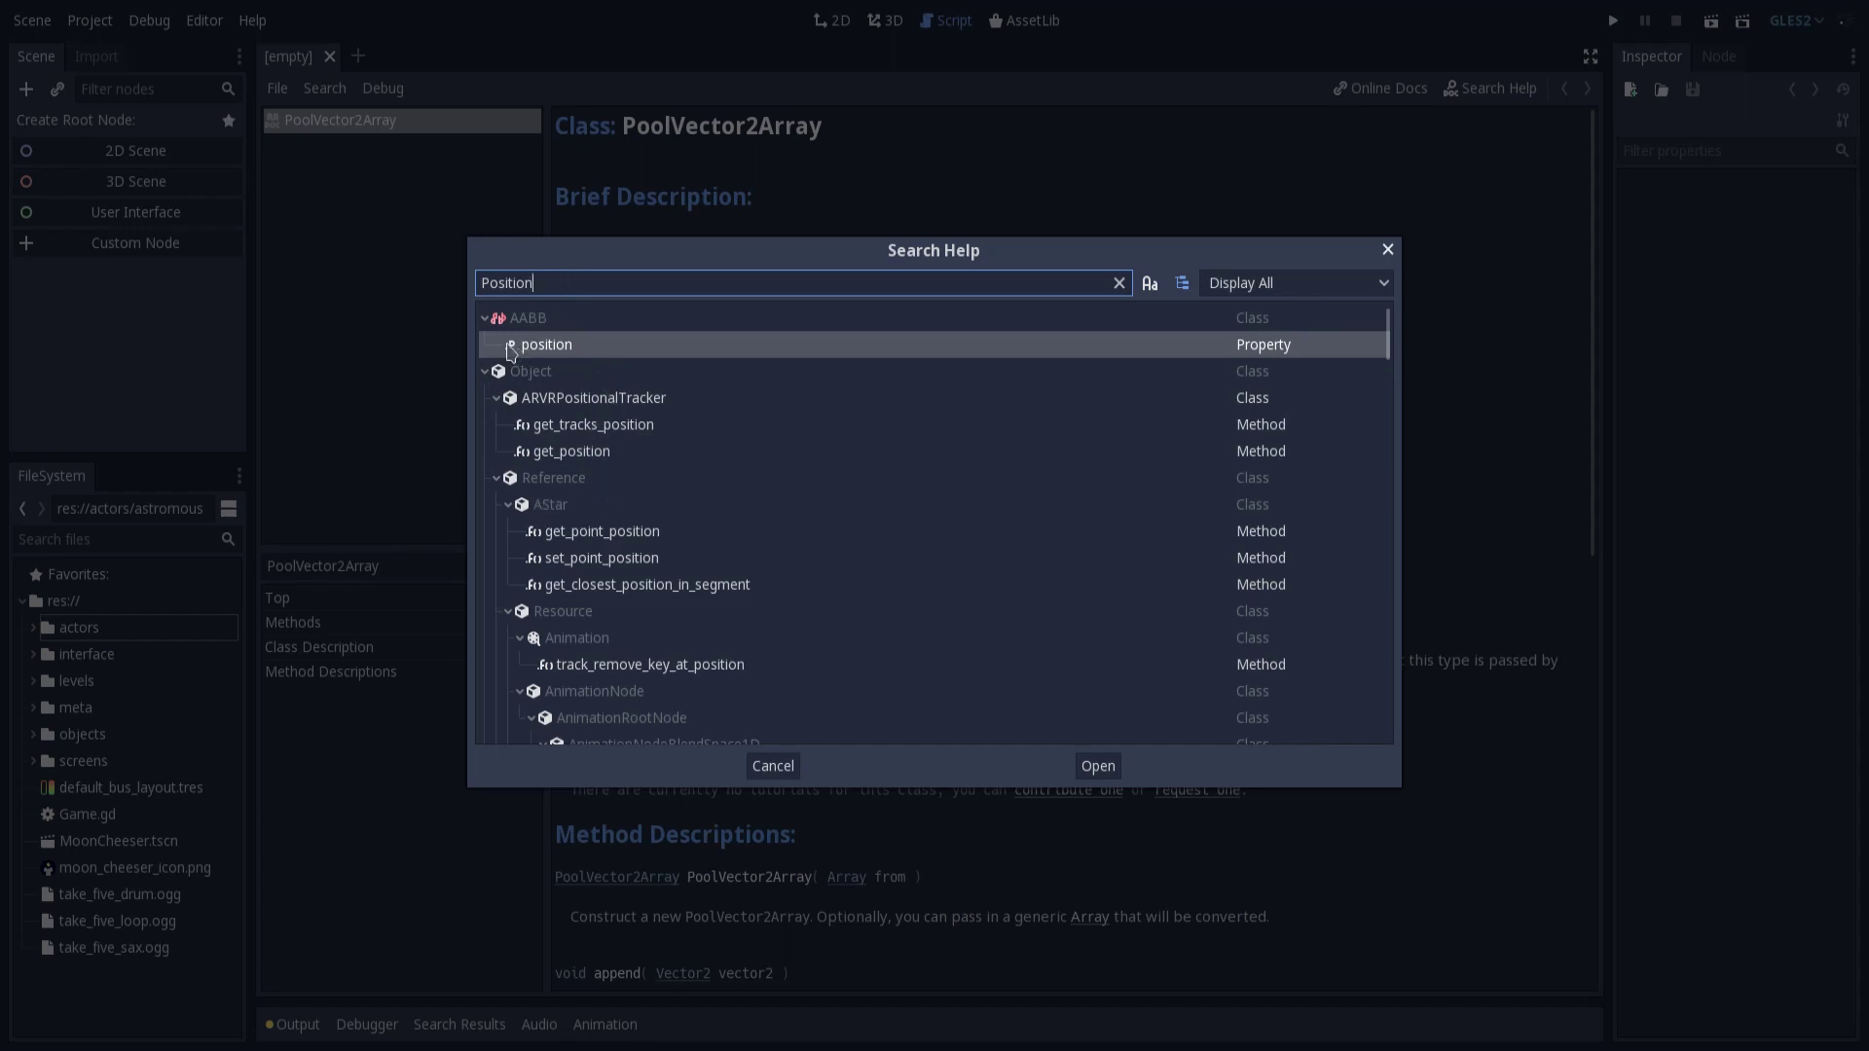
pyautogui.click(485, 318)
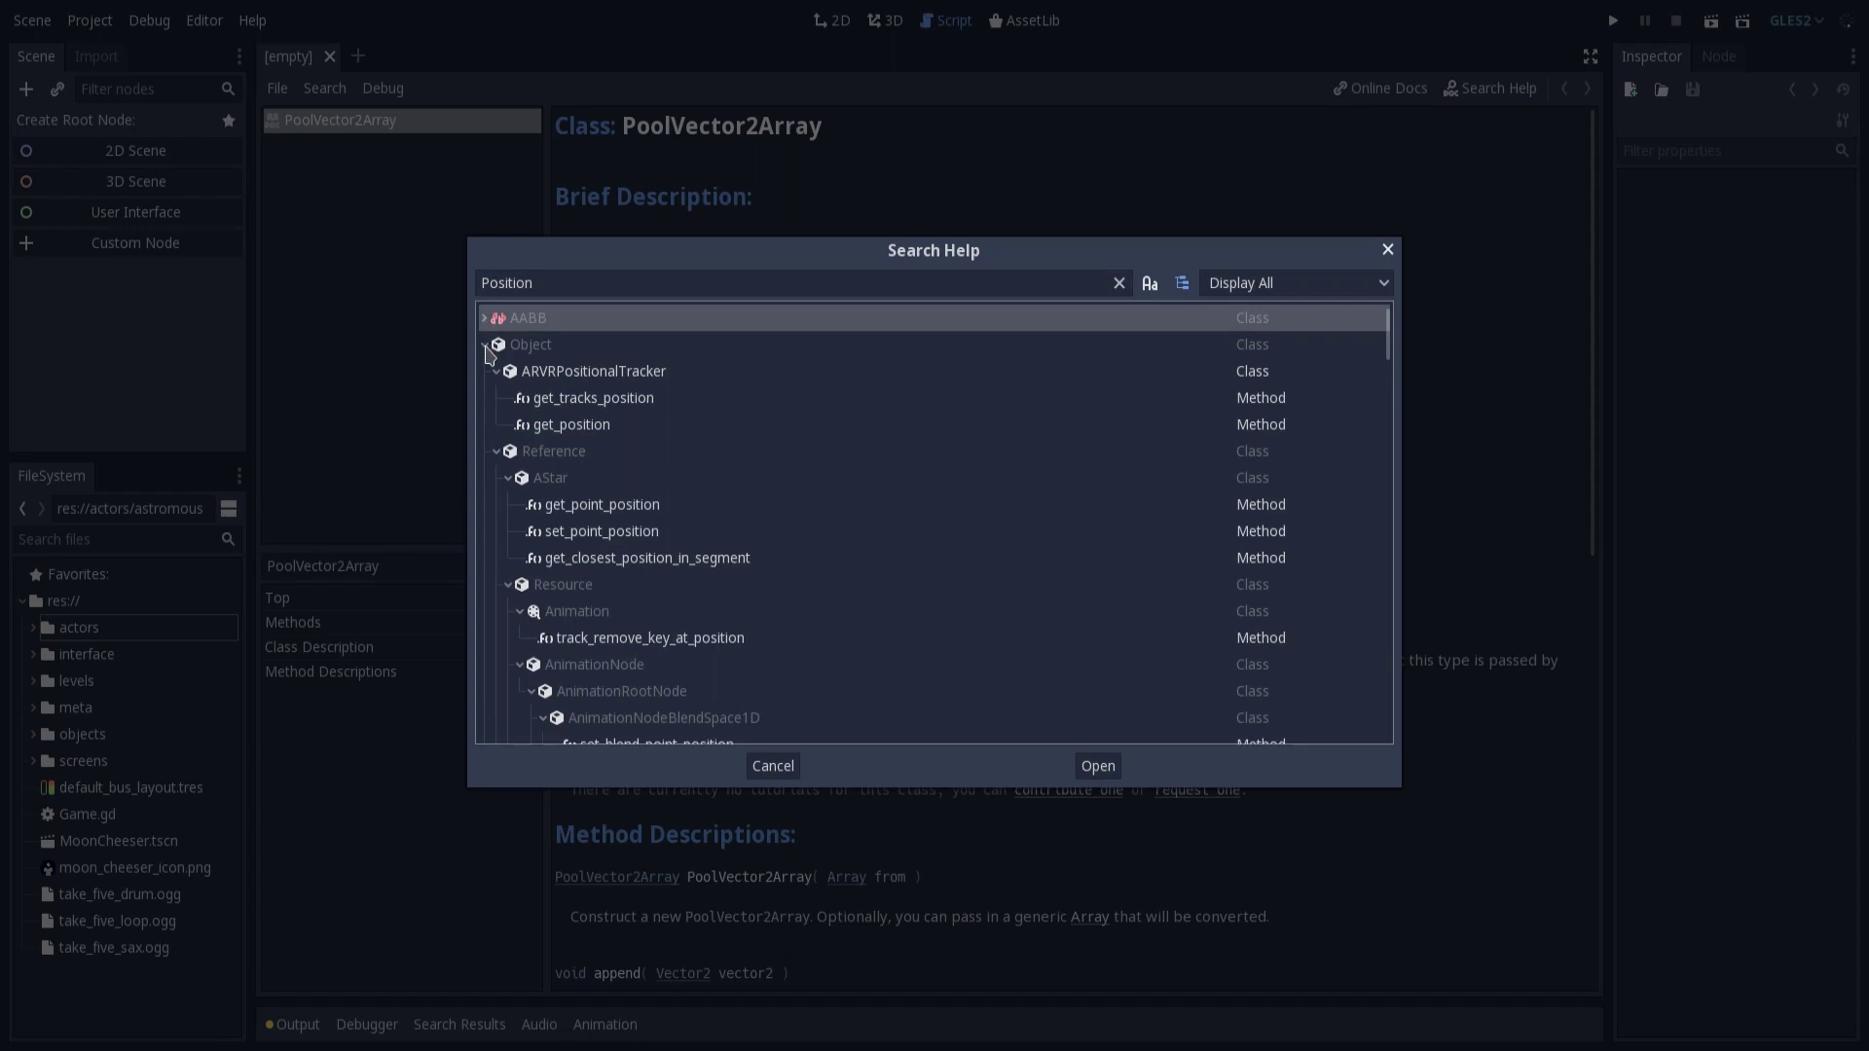
pyautogui.click(484, 345)
pyautogui.click(485, 371)
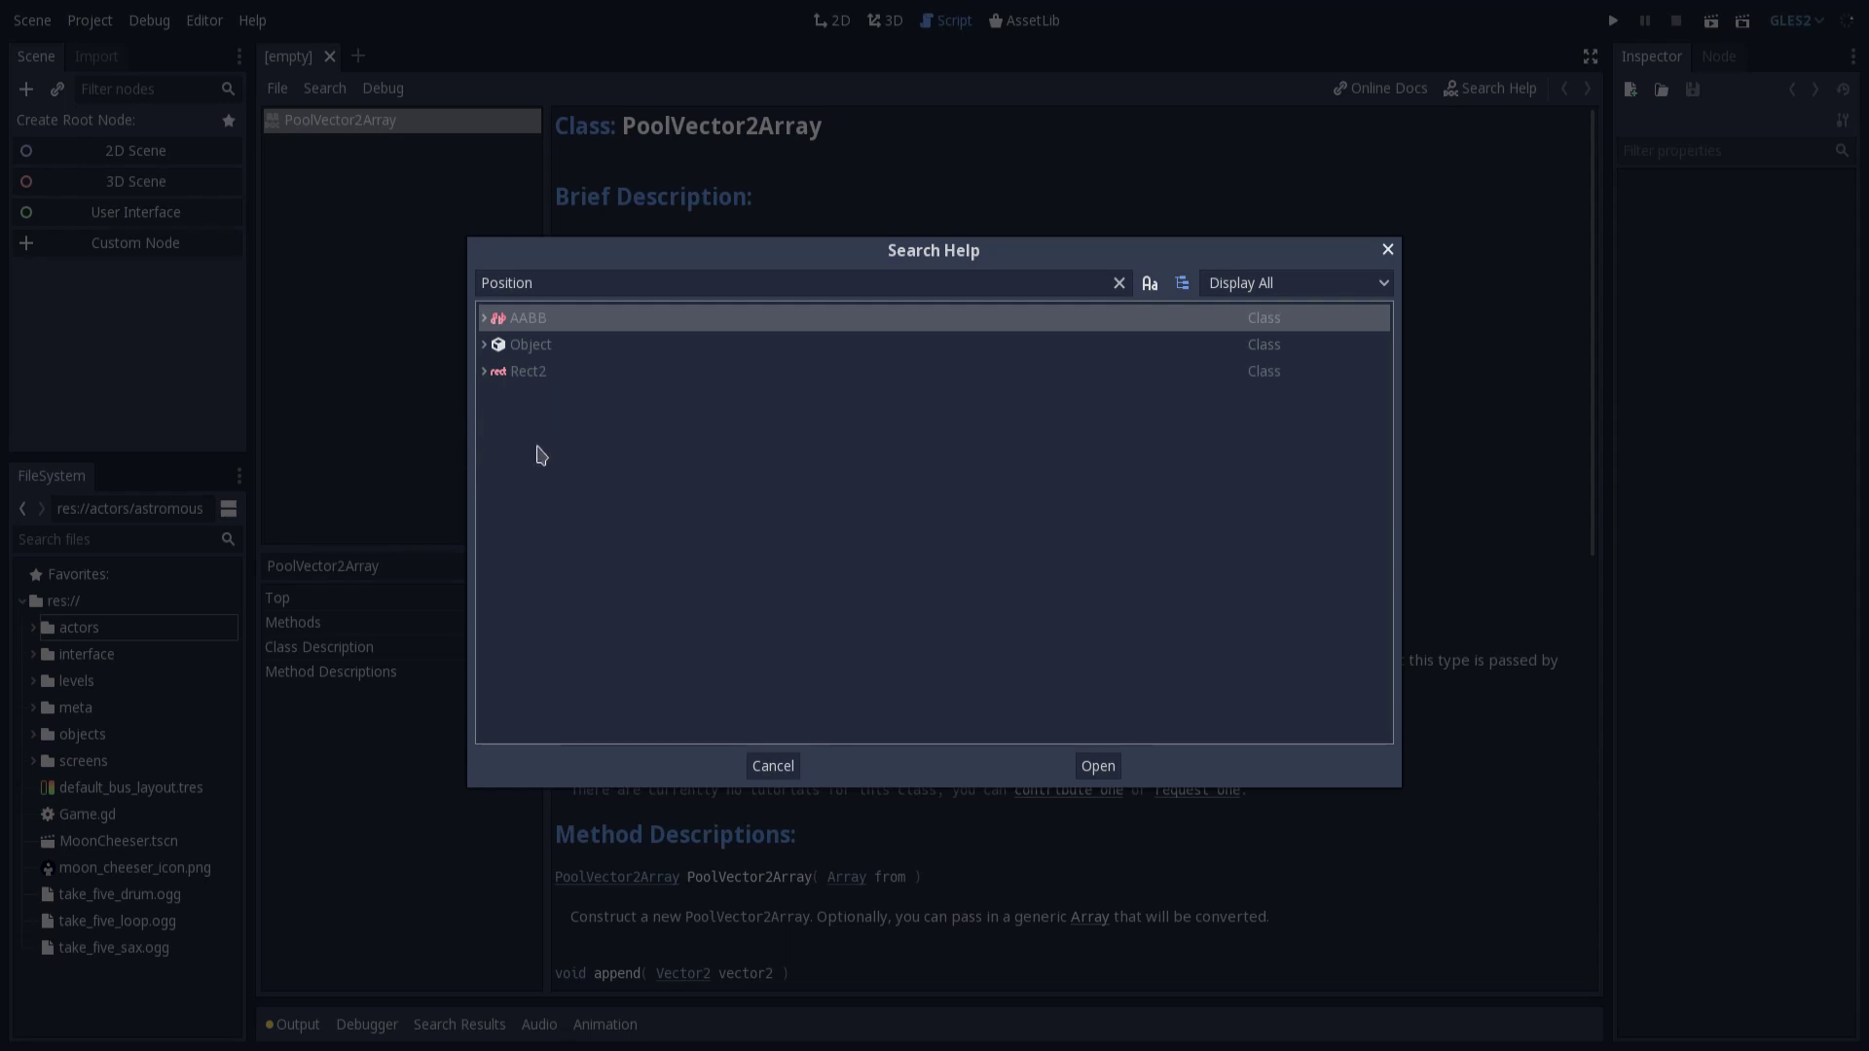
# Expand Object and collapse its ARVRPositionalTracker, Reference, AnimationPlayer, AudioStreamPlayer and Node2D results.
pyautogui.click(485, 346)
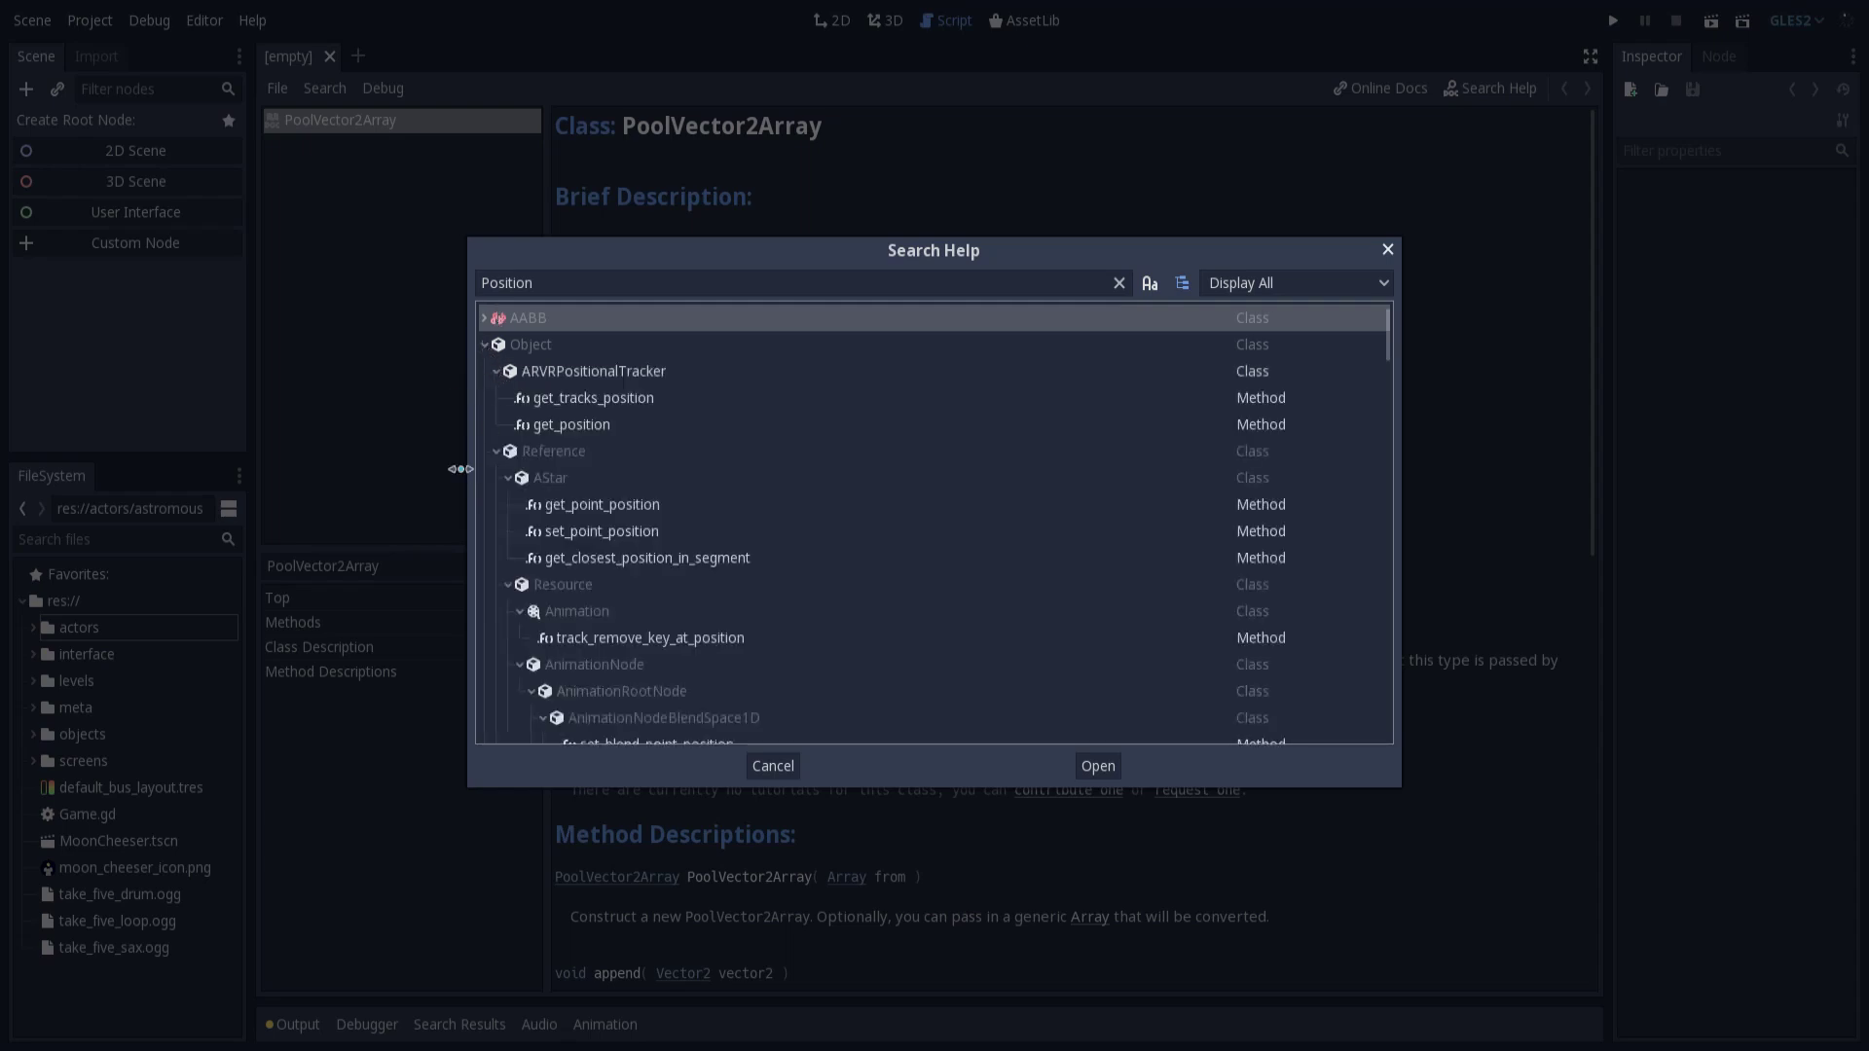
pyautogui.click(498, 374)
pyautogui.click(497, 400)
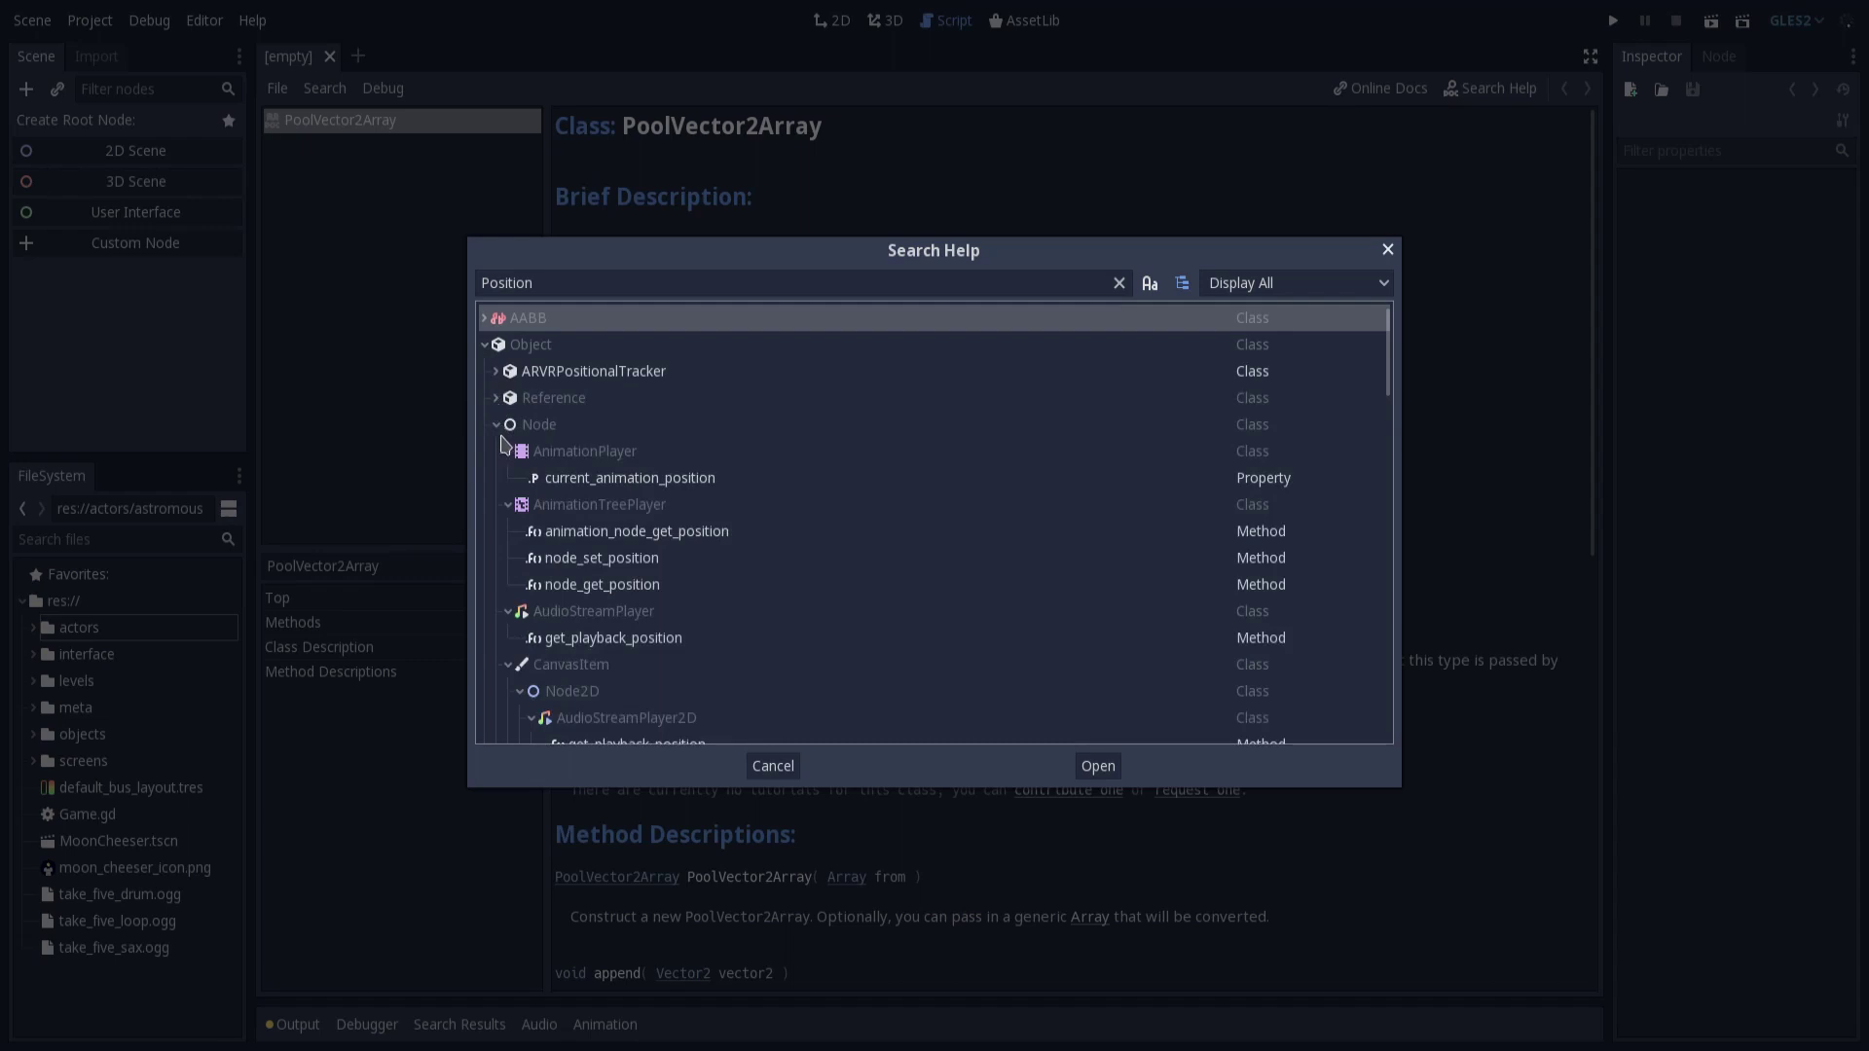
pyautogui.click(508, 451)
pyautogui.click(509, 478)
pyautogui.click(508, 504)
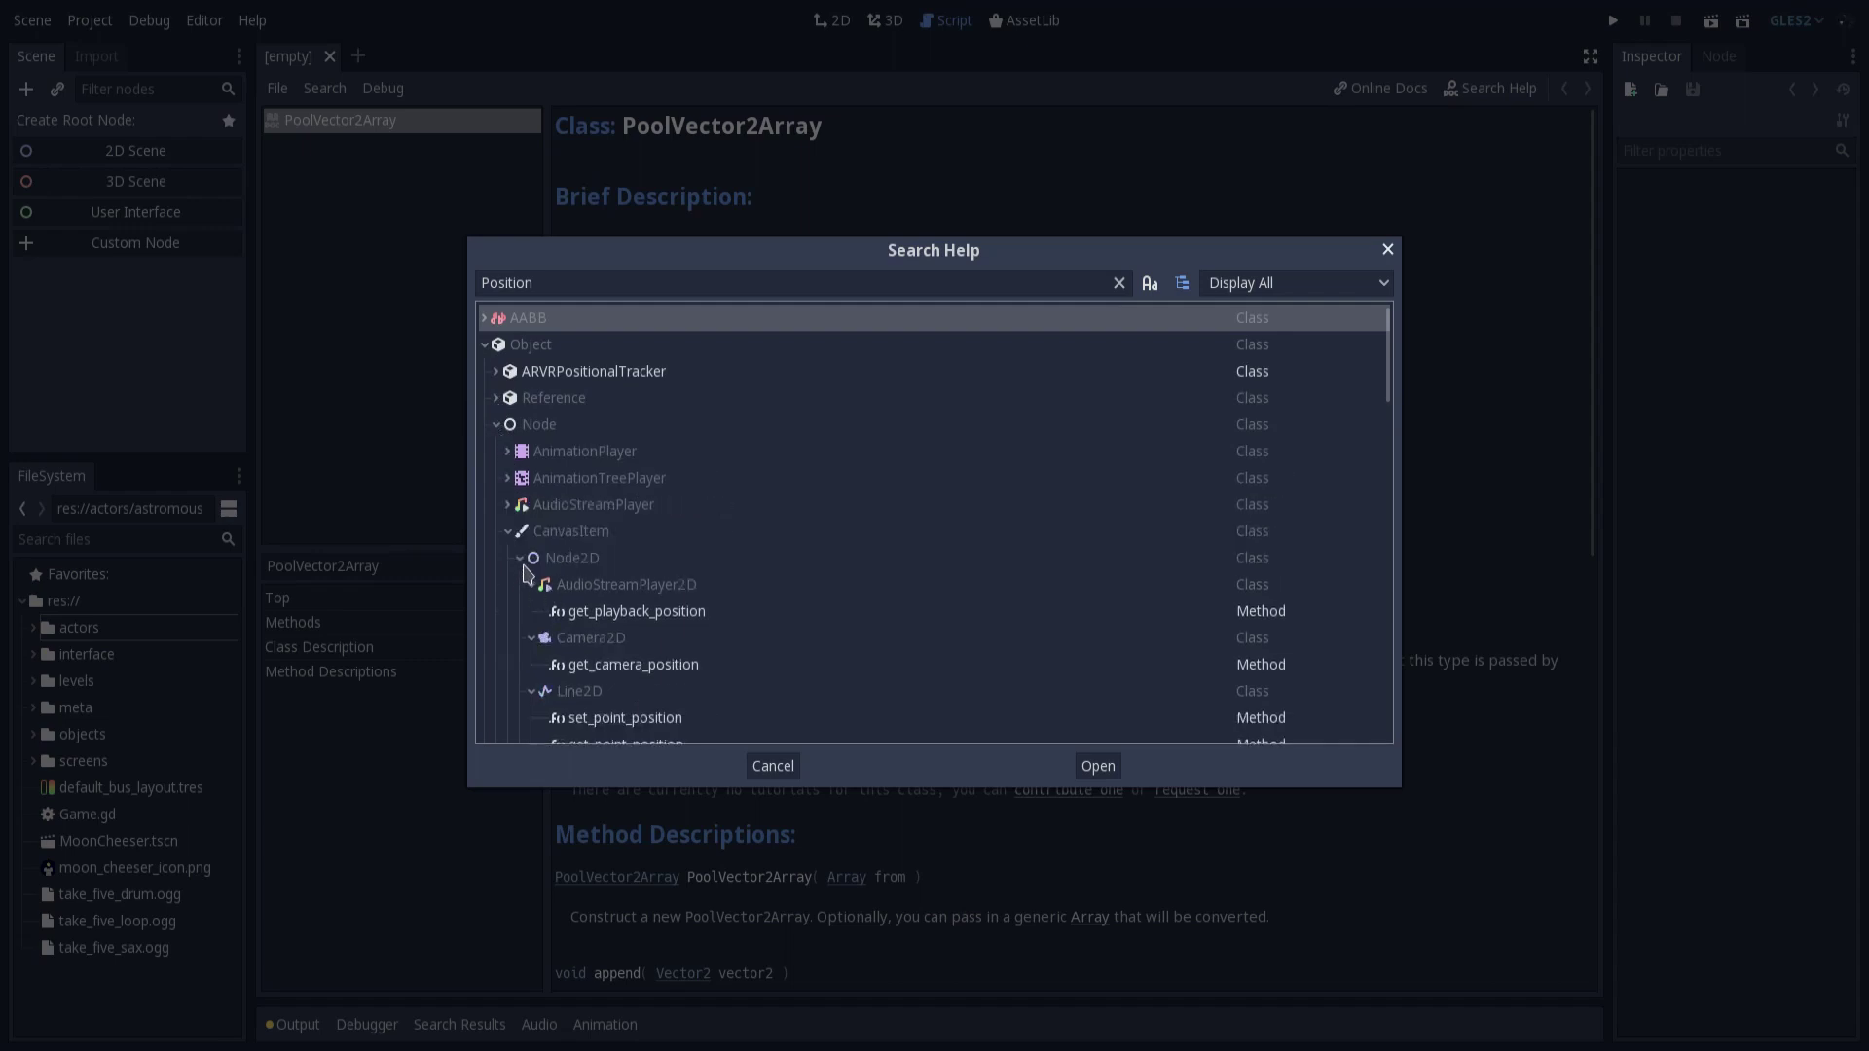
pyautogui.click(520, 558)
pyautogui.click(637, 589)
pyautogui.scroll(-5, 681, 628)
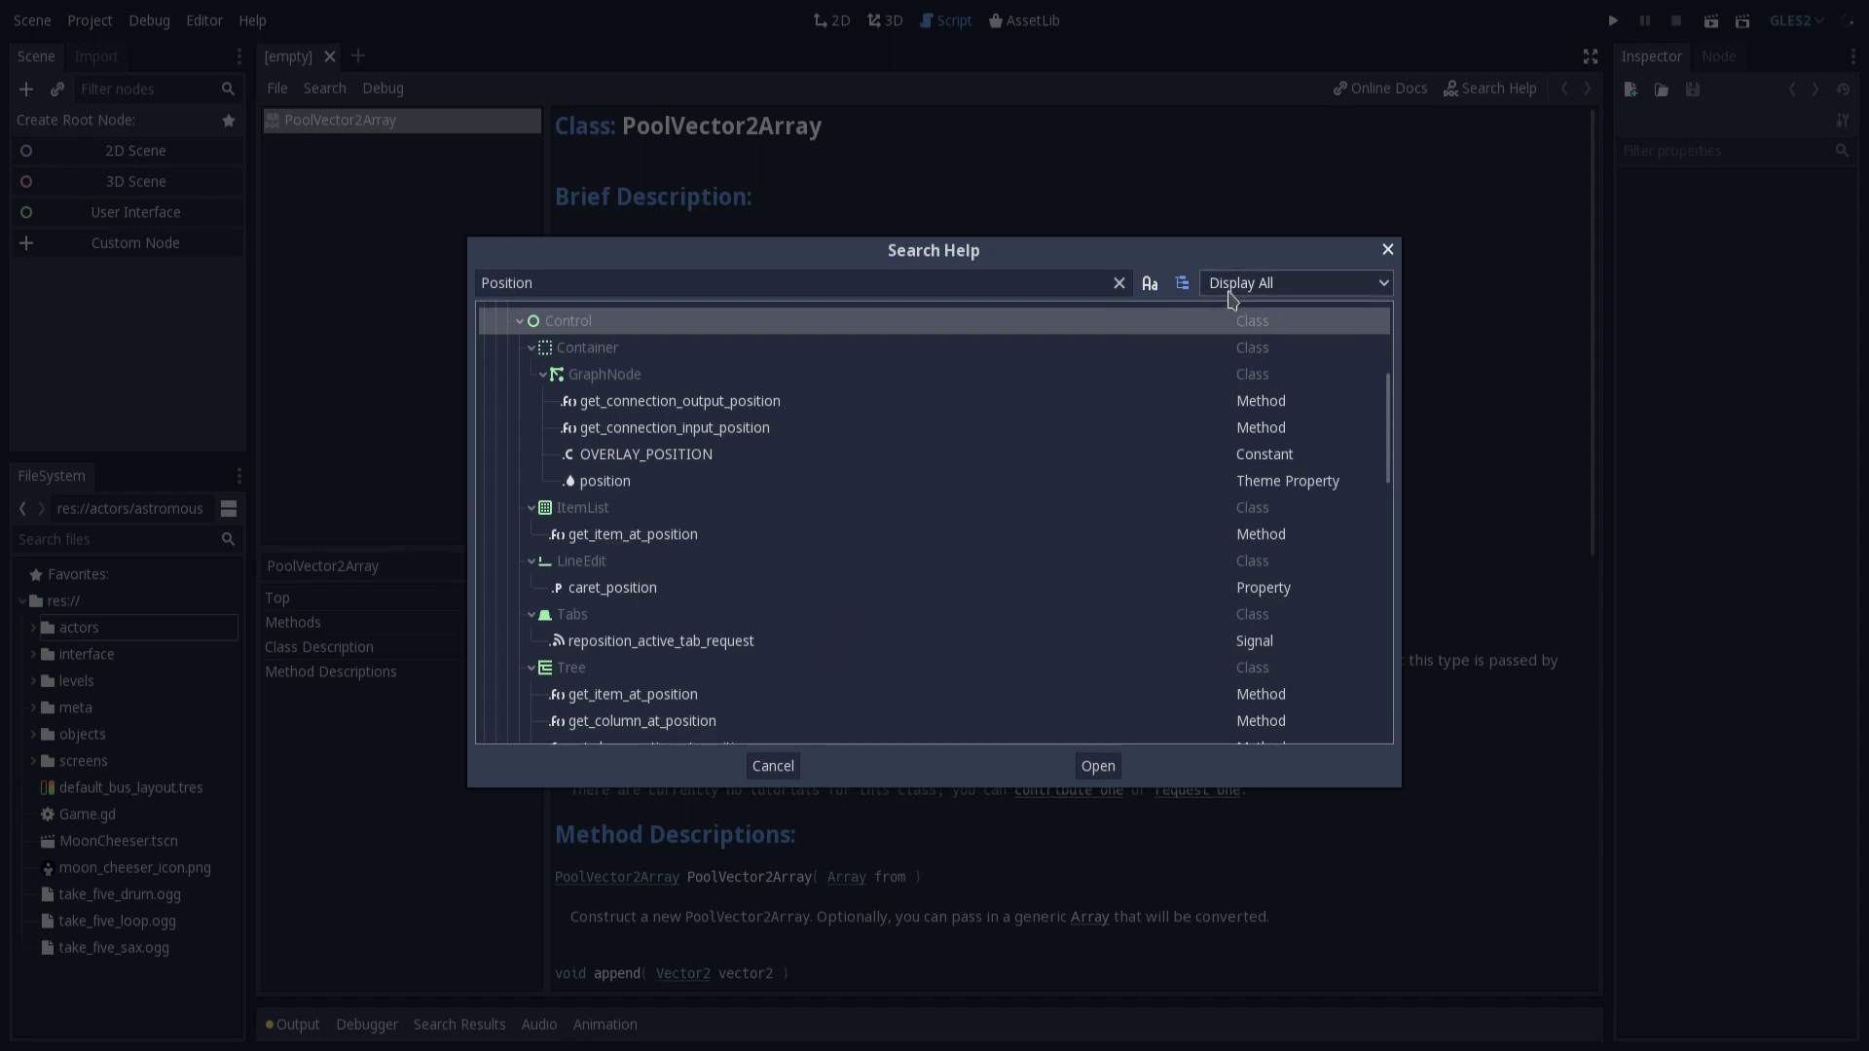
# Filter results to theme properties, then classes only, selecting Position2D and Position3D.
pyautogui.click(1326, 292)
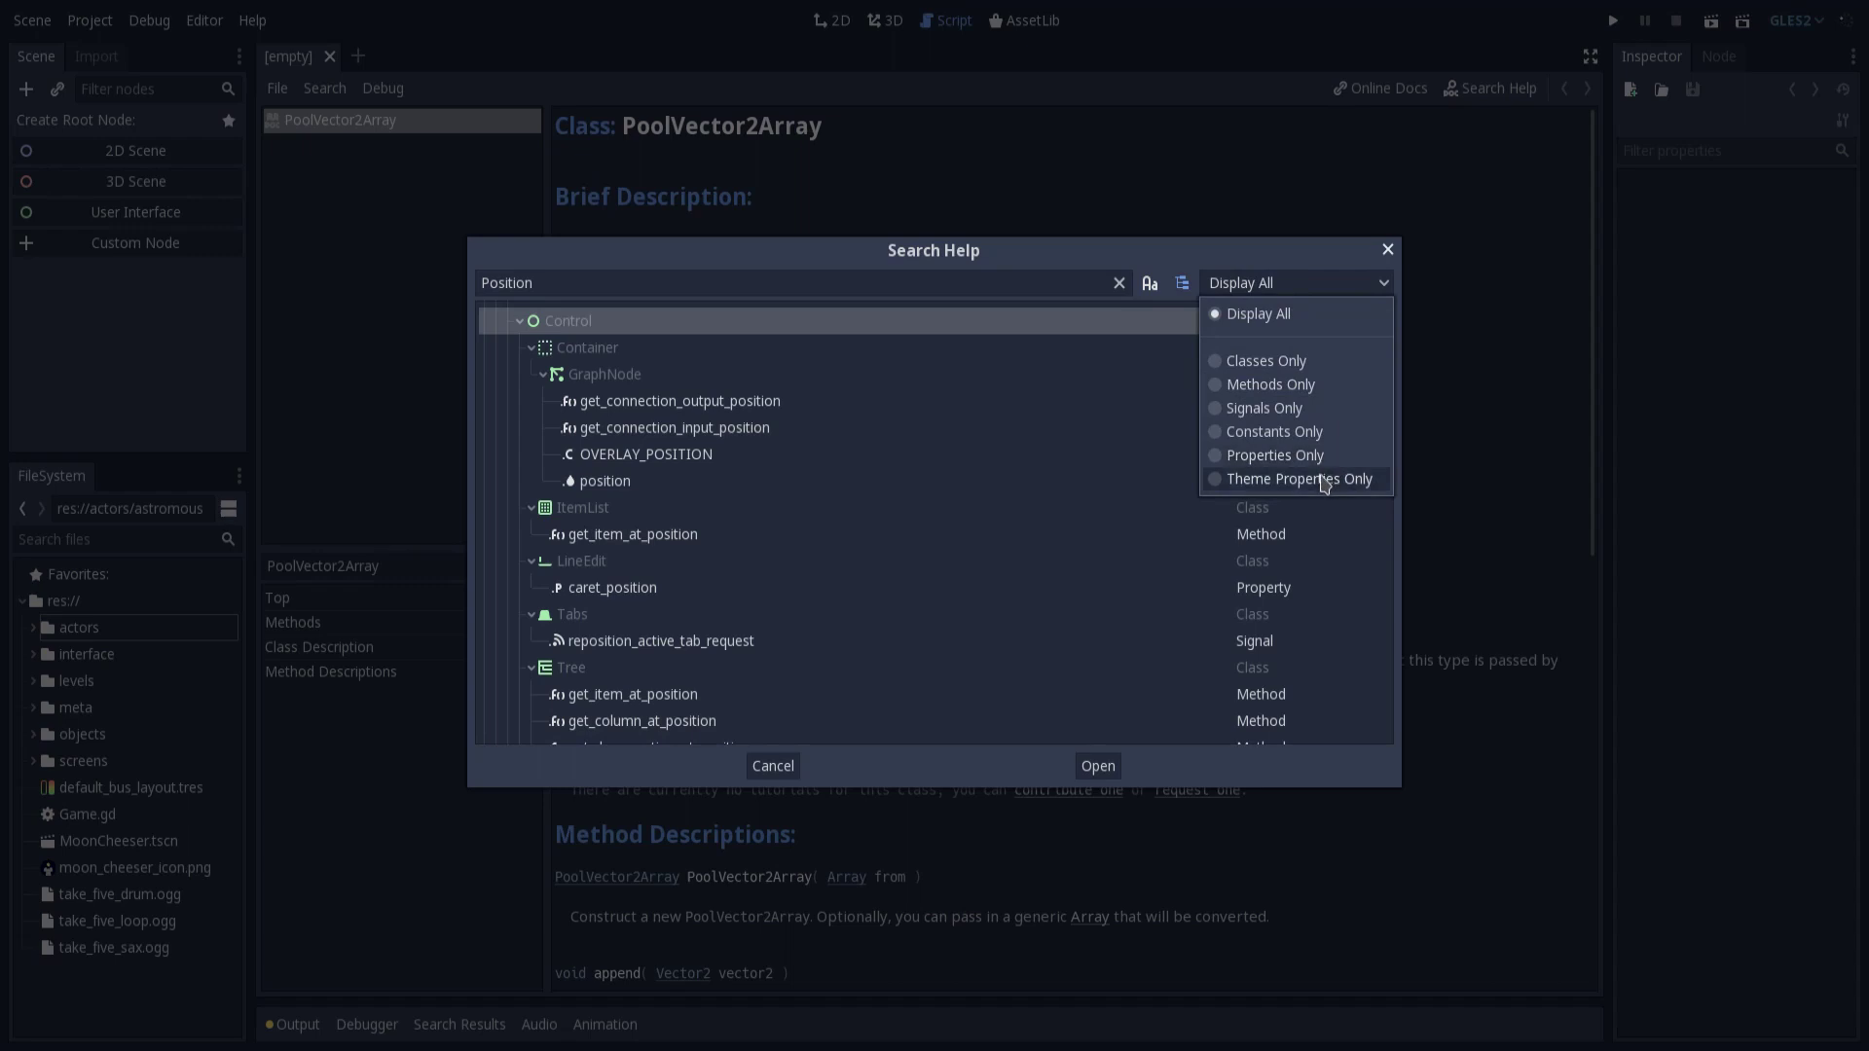
pyautogui.click(1252, 481)
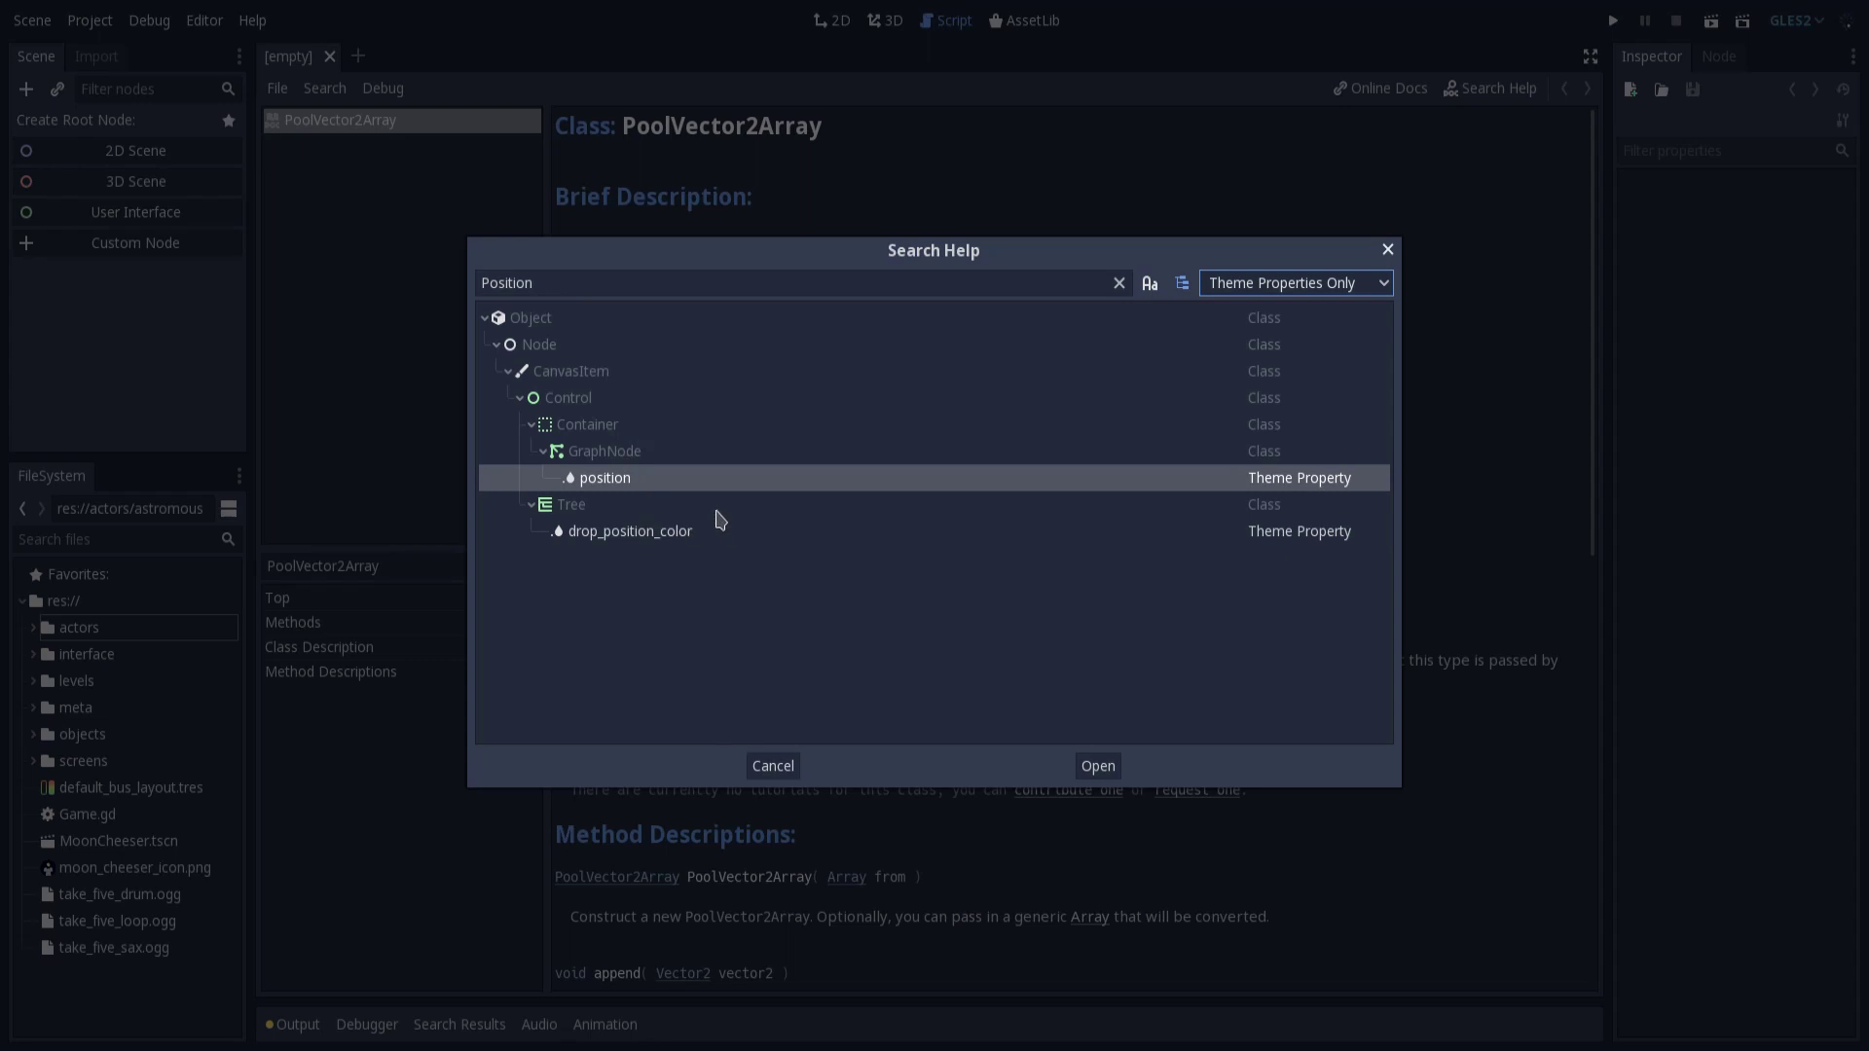
pyautogui.click(1265, 284)
pyautogui.click(1248, 364)
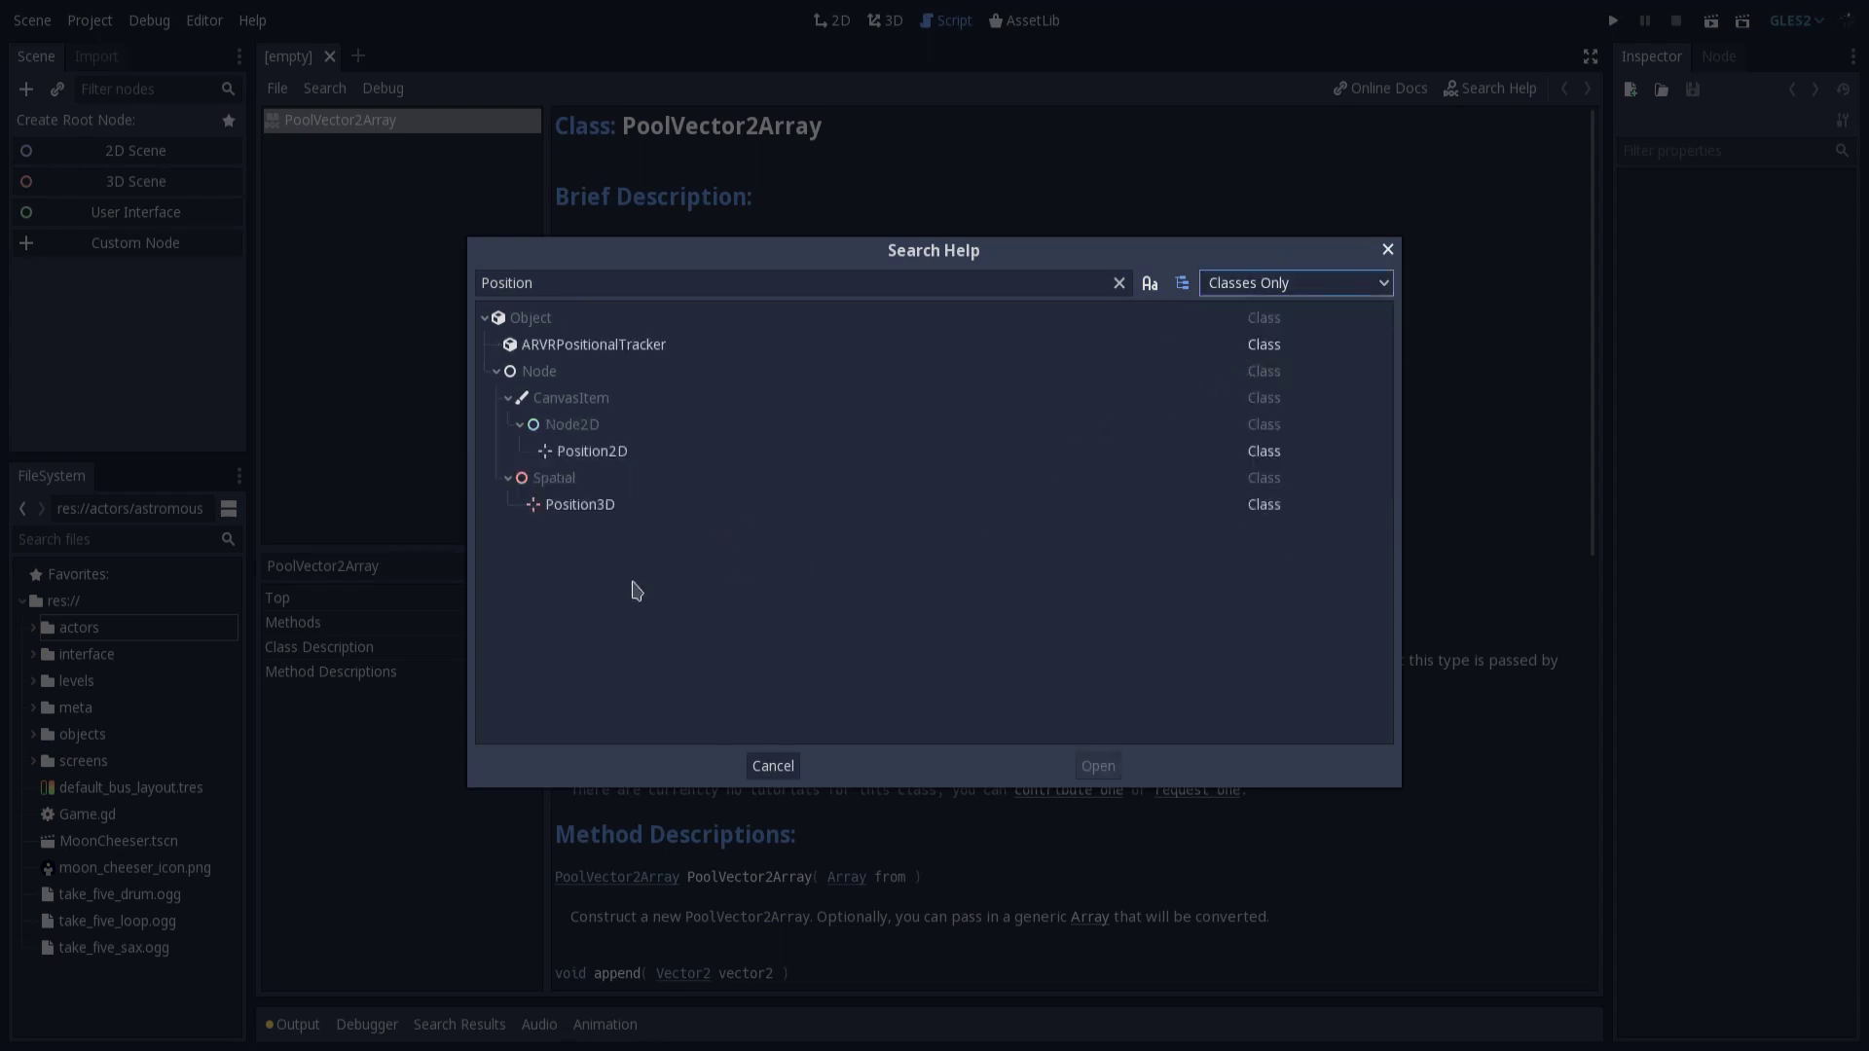
pyautogui.click(648, 457)
pyautogui.click(624, 506)
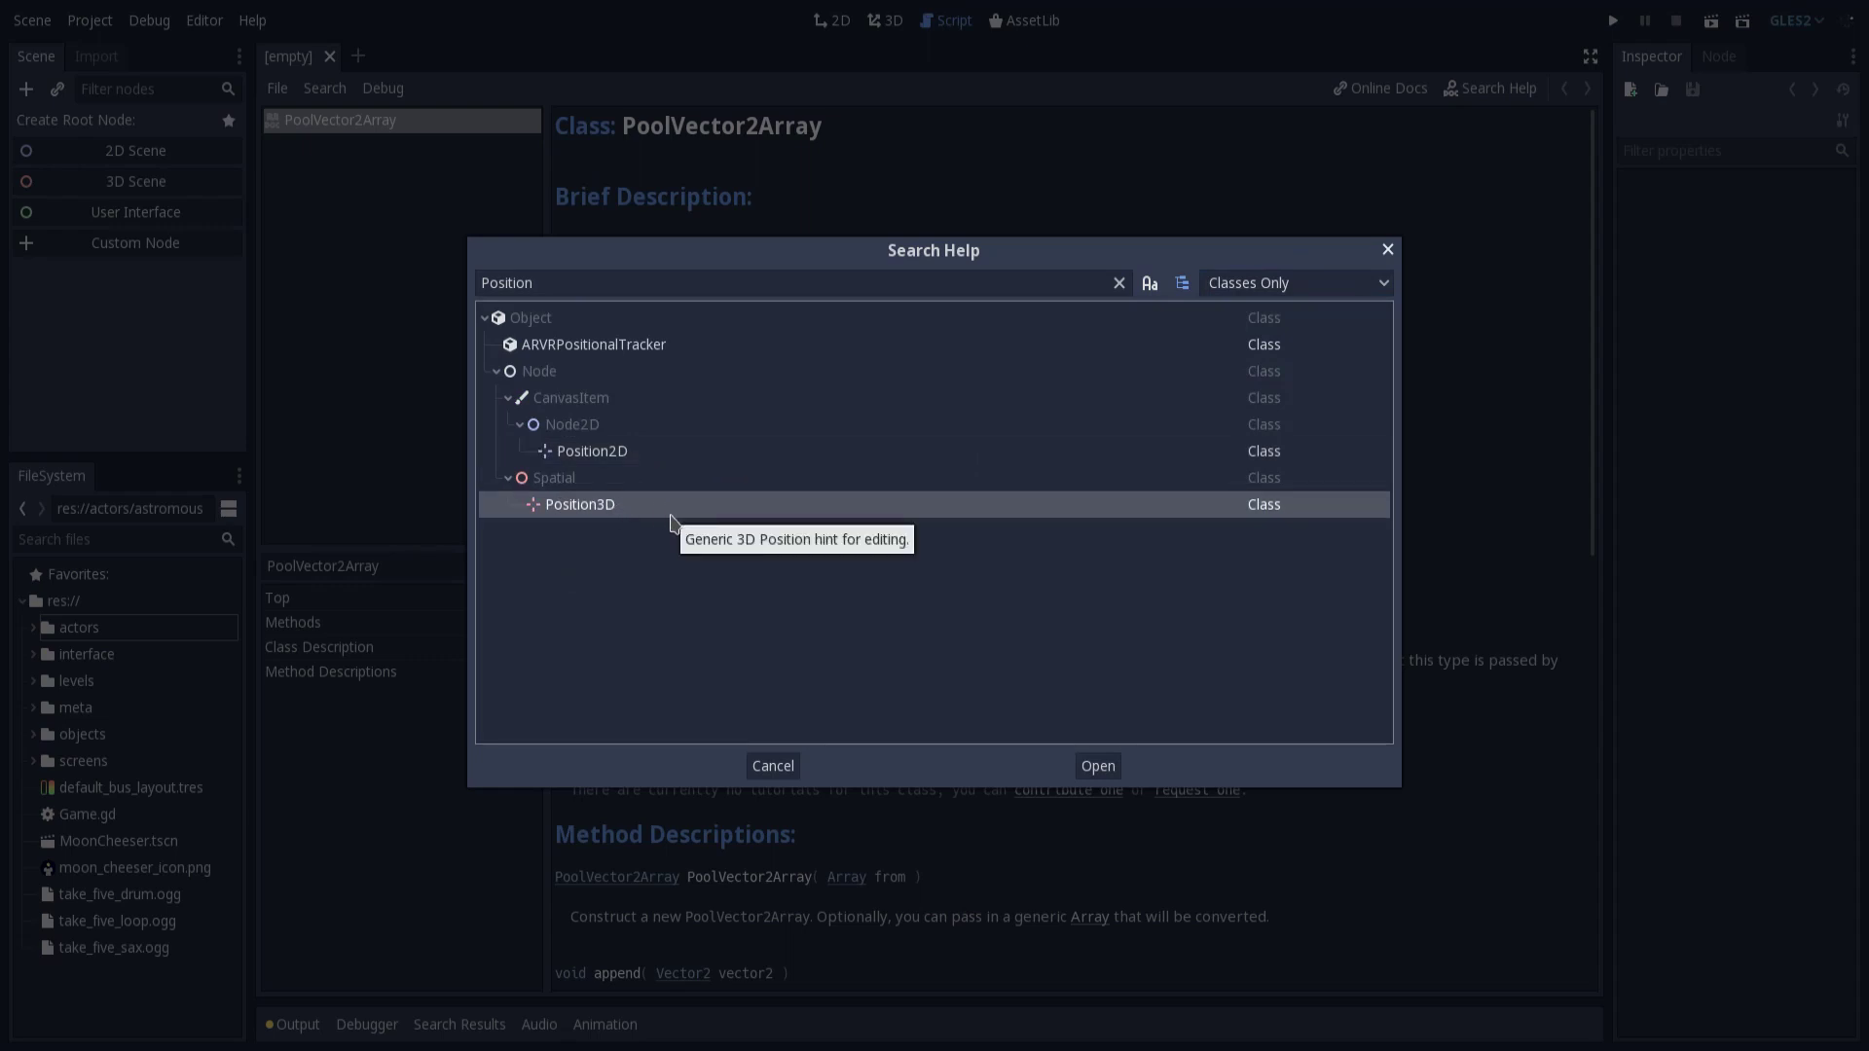
# Switch the result filter to Methods Only, then to Display All.
pyautogui.click(1309, 288)
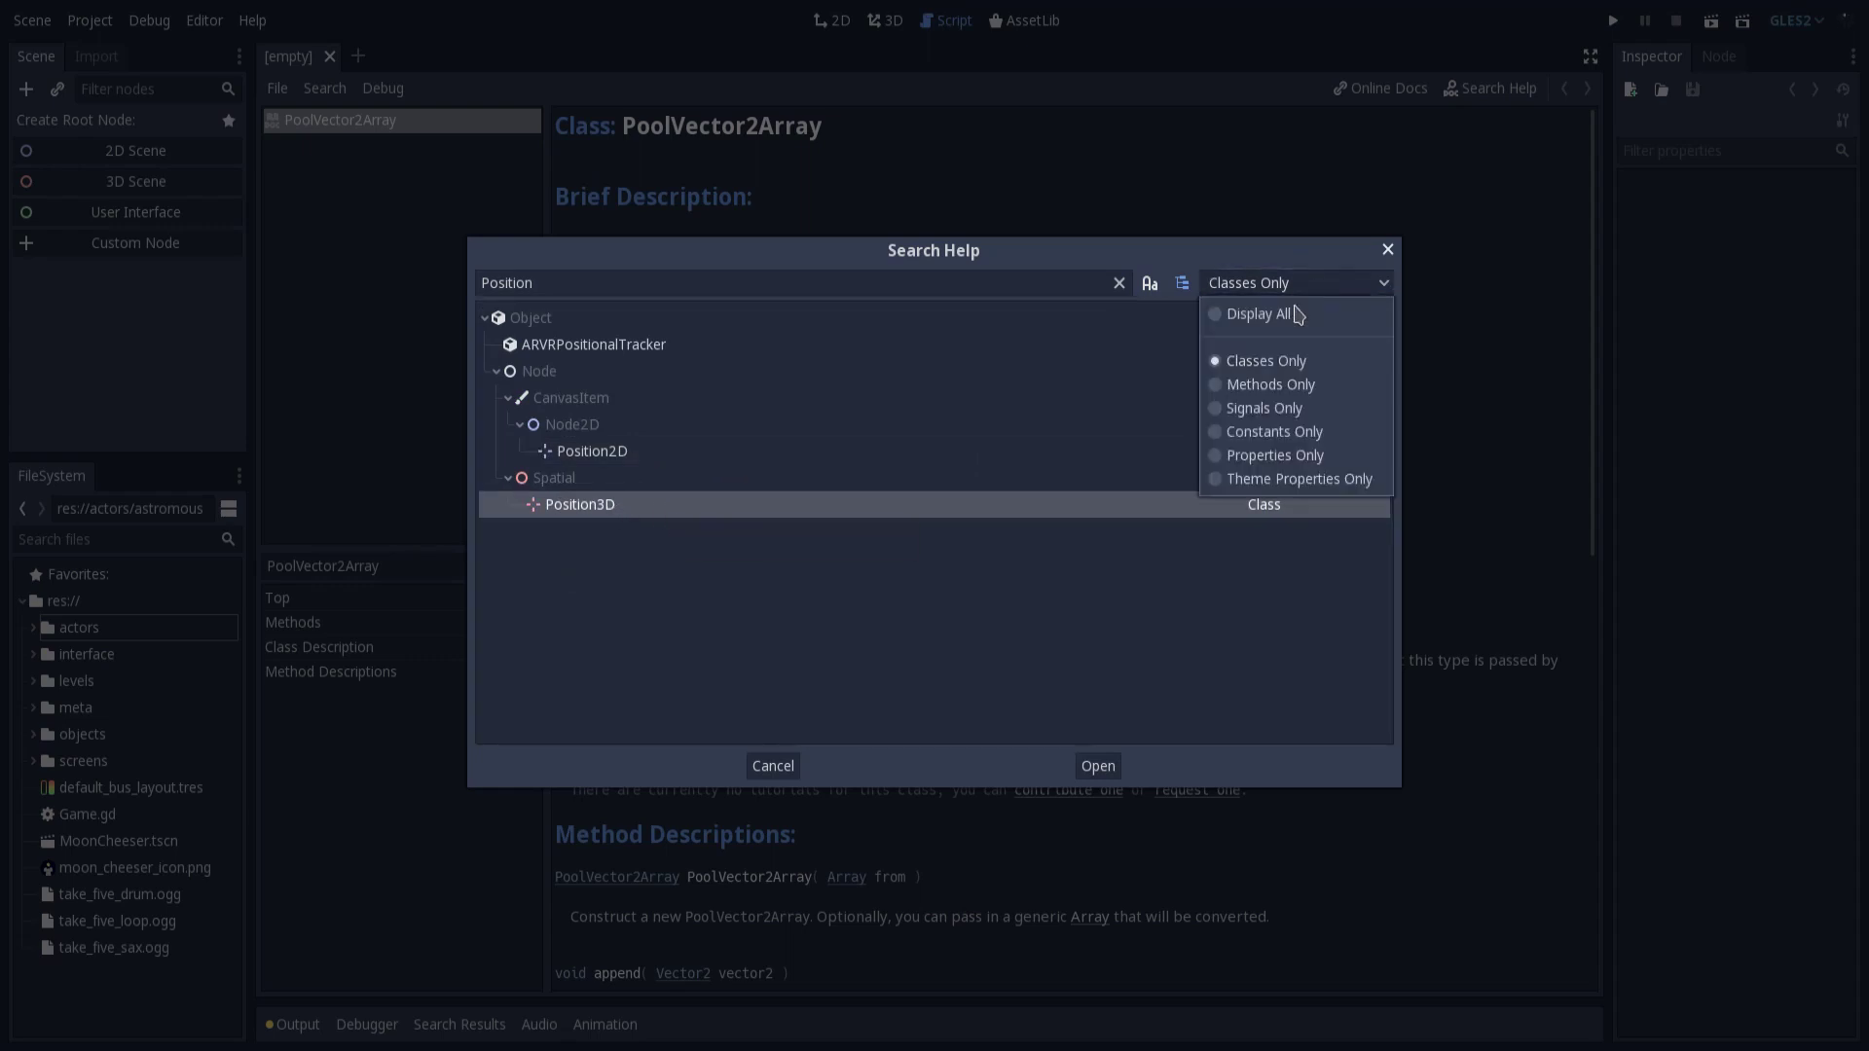
pyautogui.click(1301, 388)
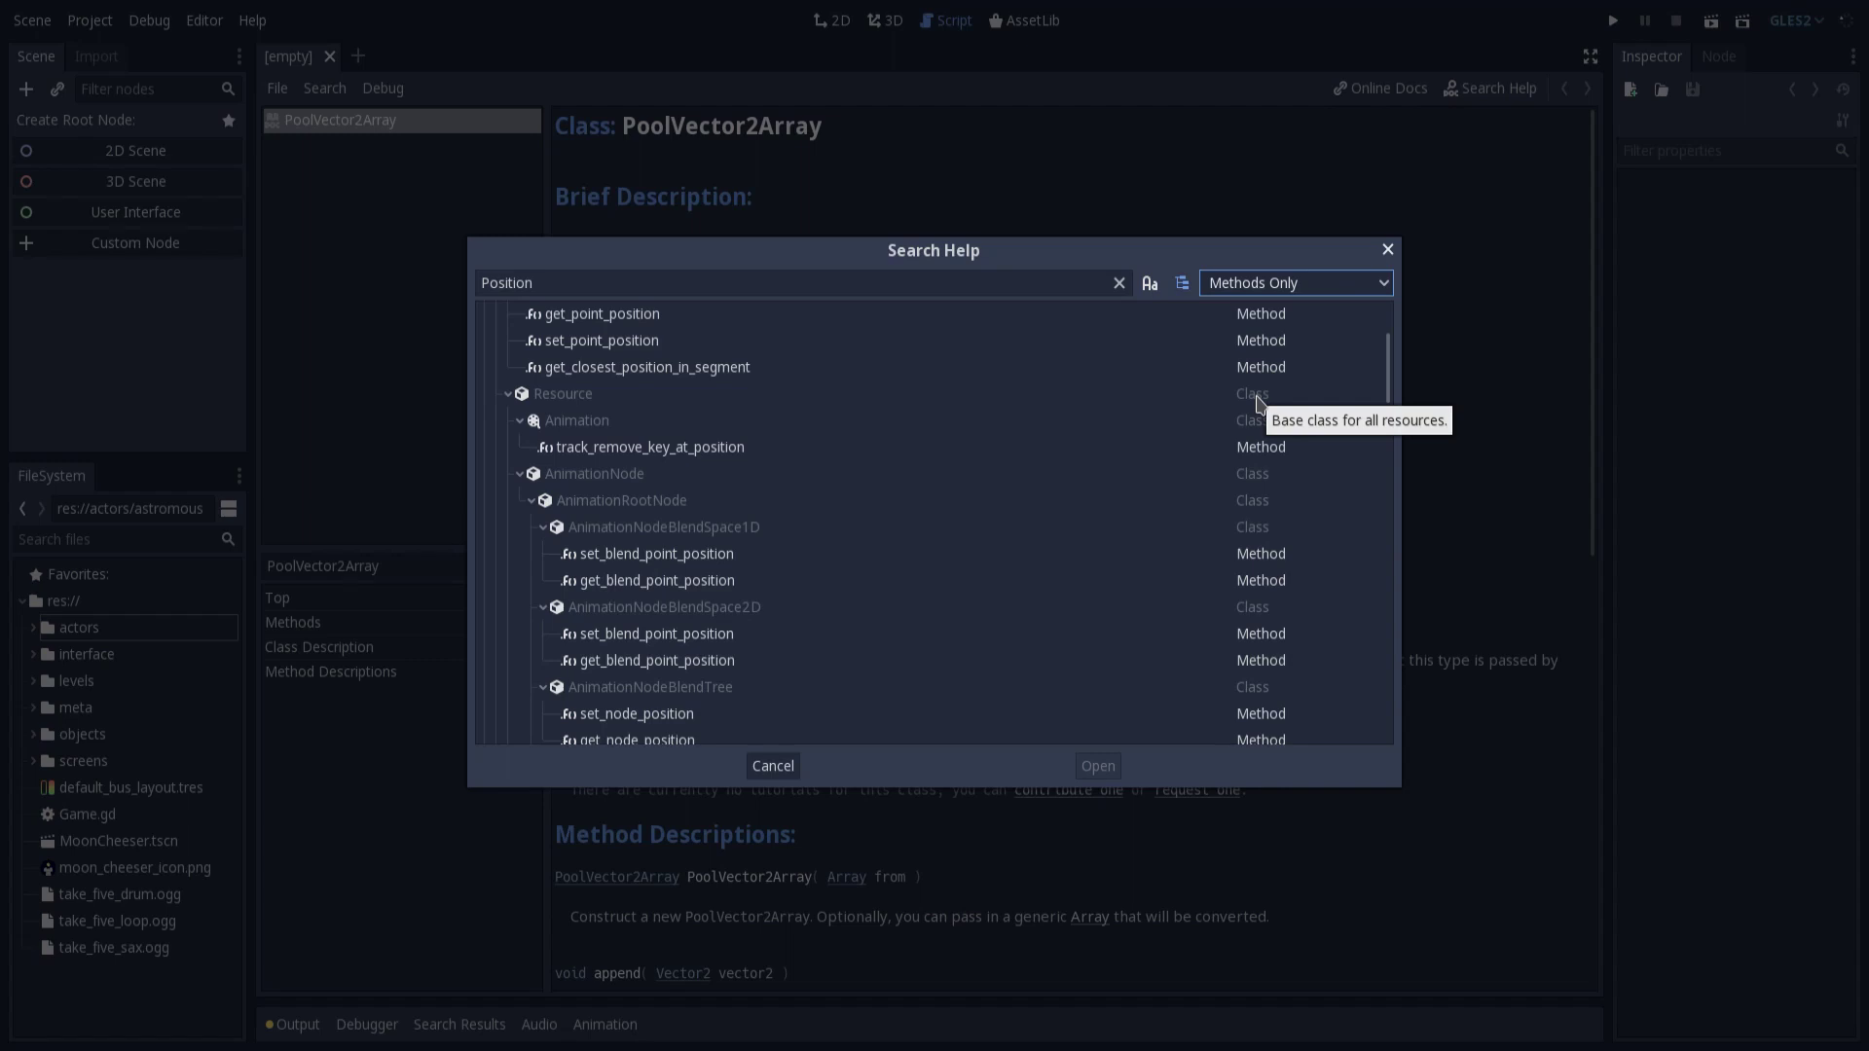
pyautogui.click(1285, 292)
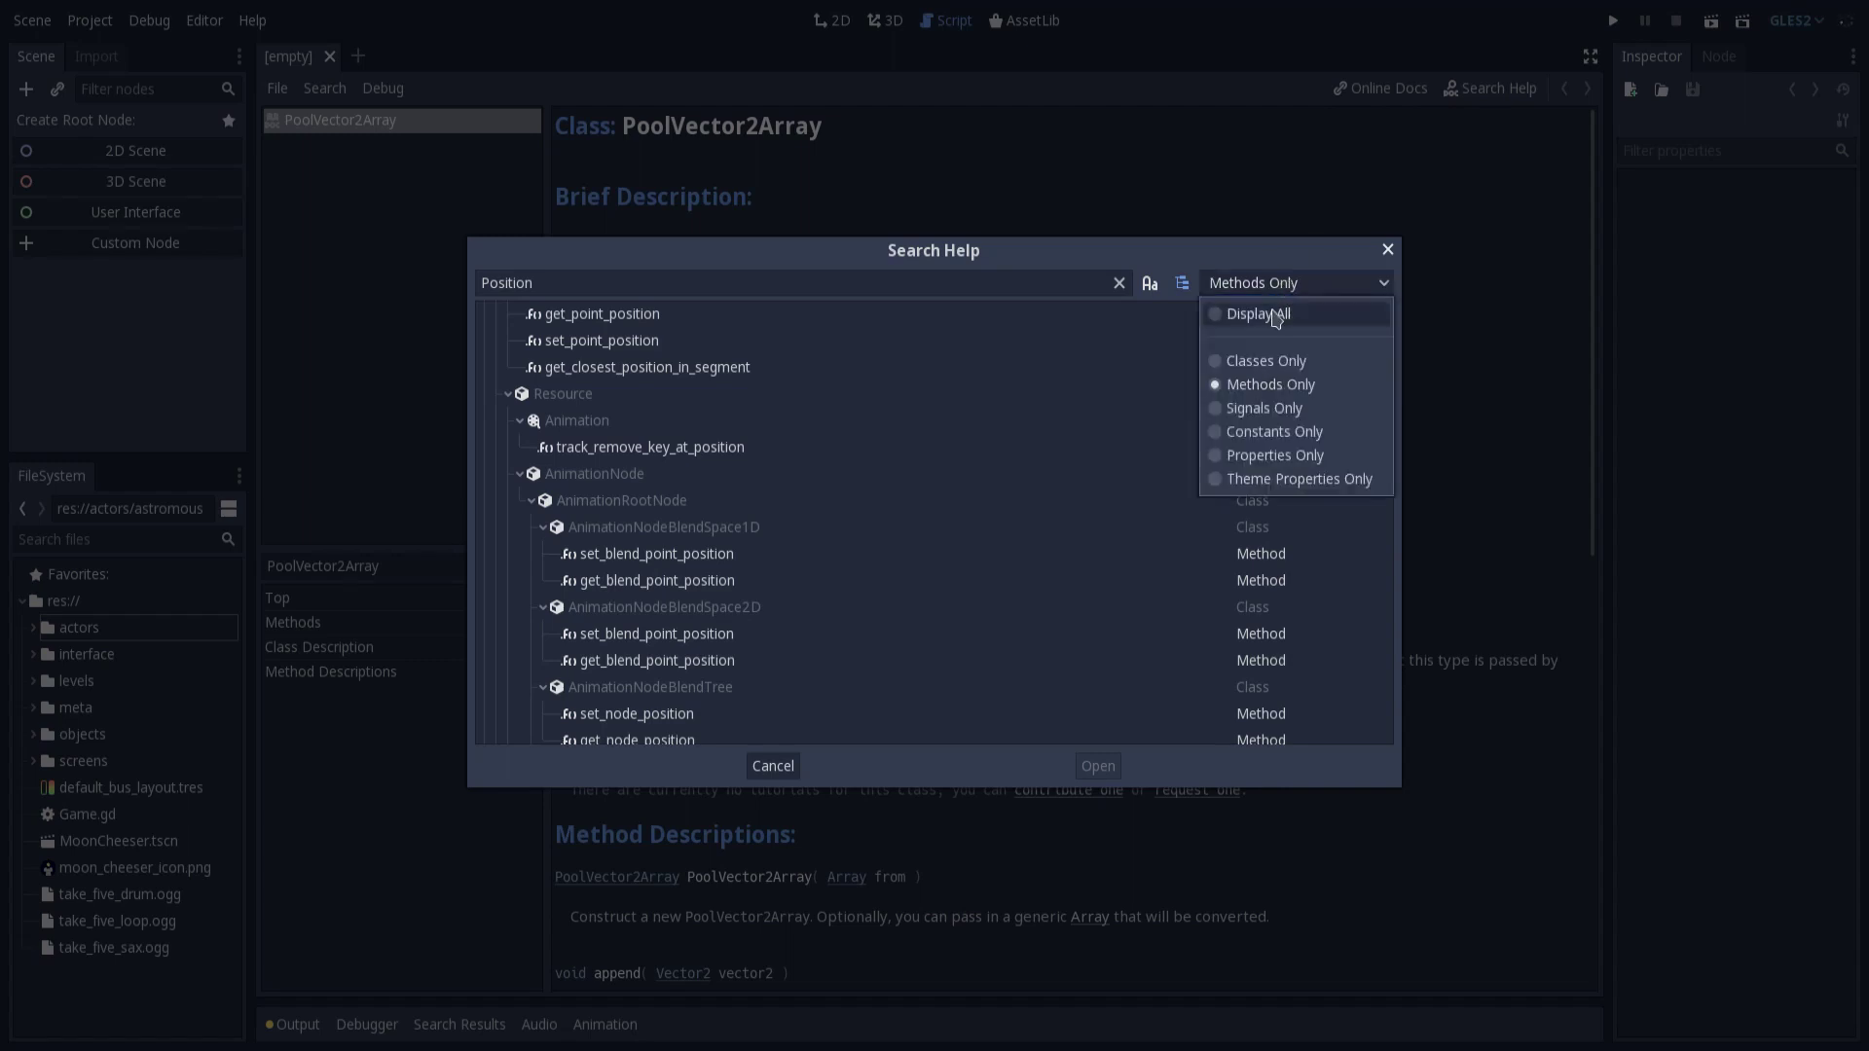
pyautogui.click(1258, 313)
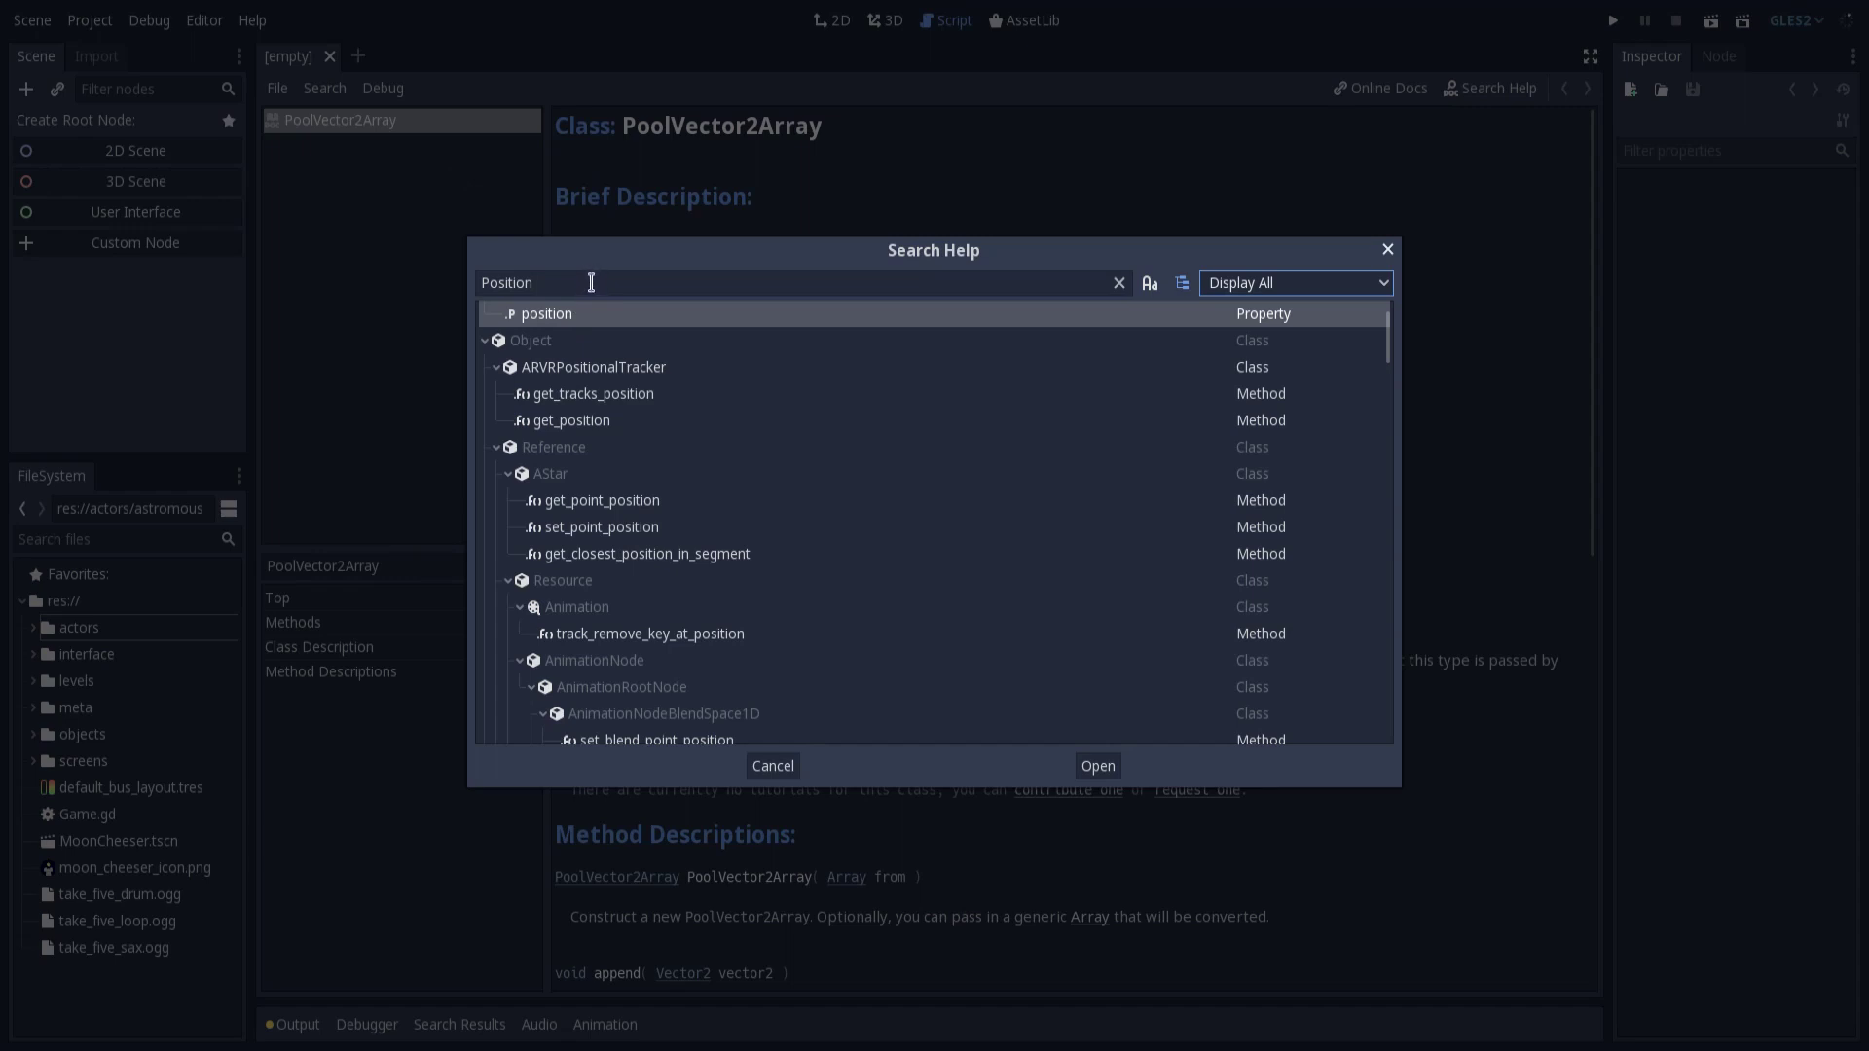
# Enable case-sensitive matching and select ARVRPositionalTracker, Position2D and Position3D.
pyautogui.click(1150, 284)
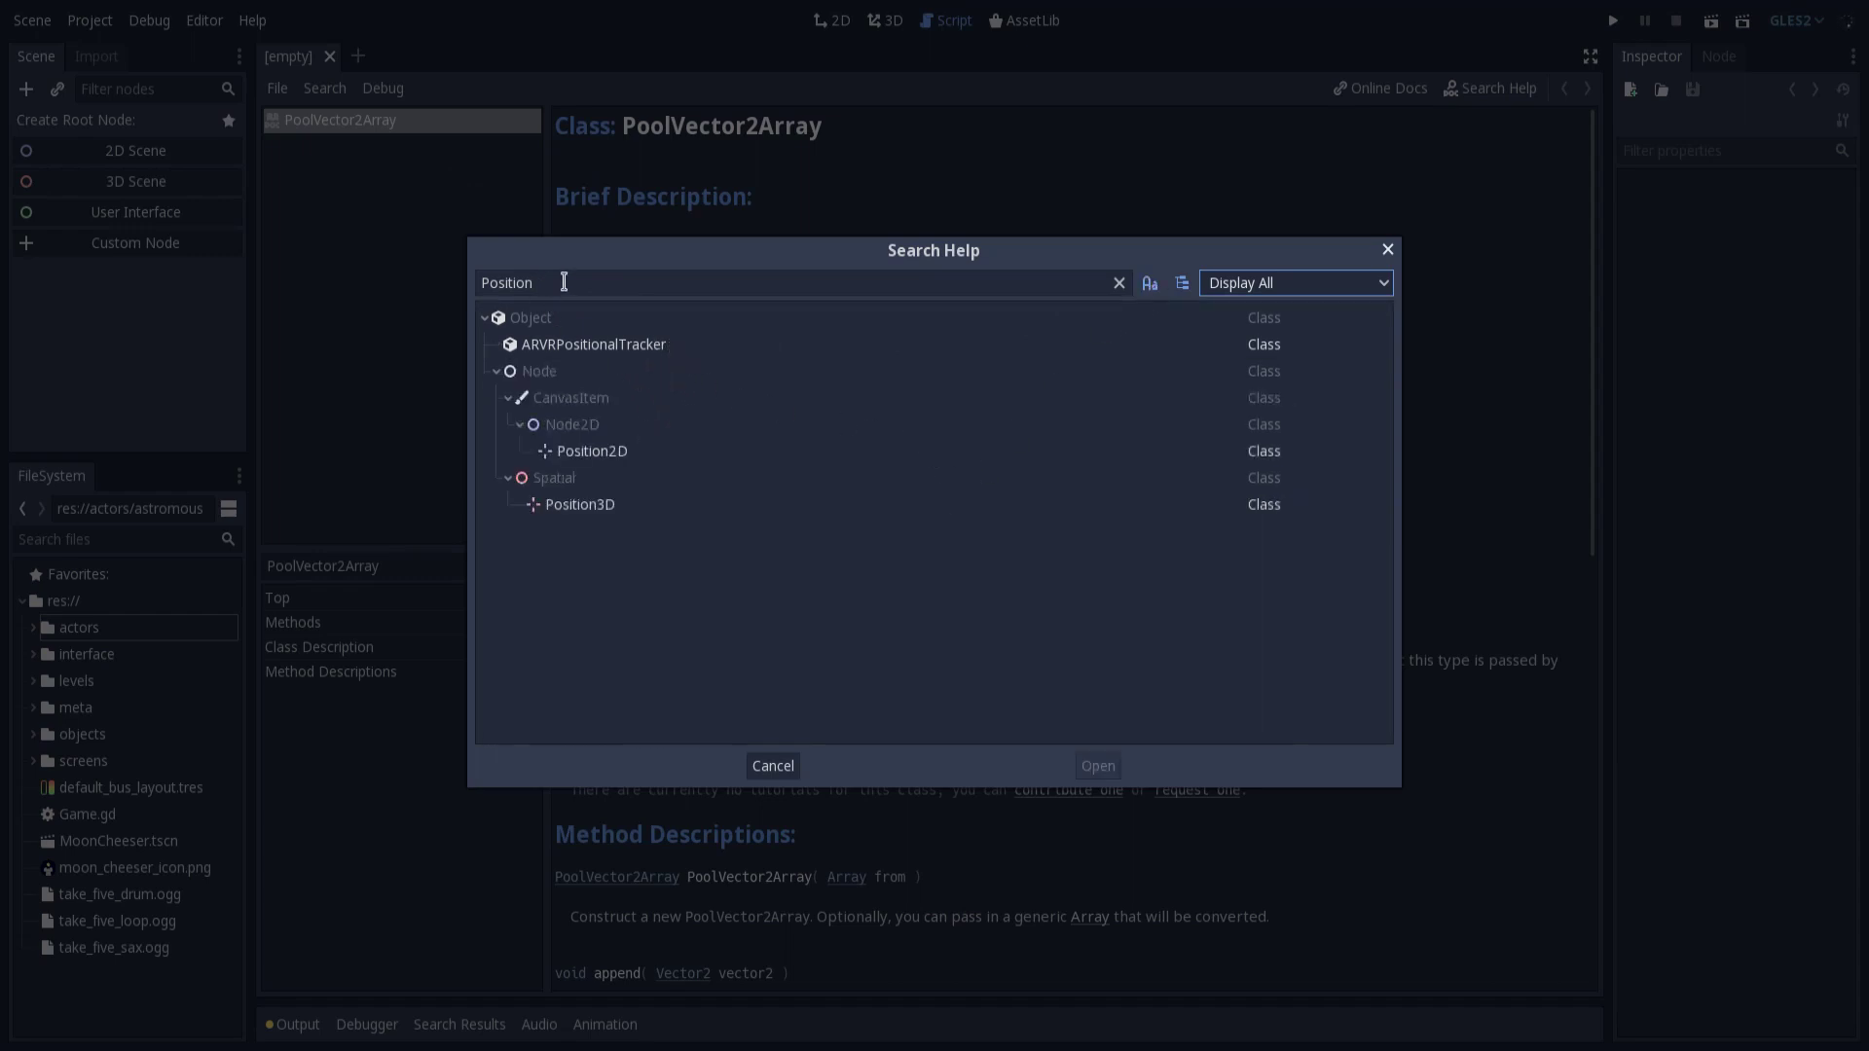
pyautogui.click(623, 354)
pyautogui.click(625, 457)
pyautogui.click(623, 506)
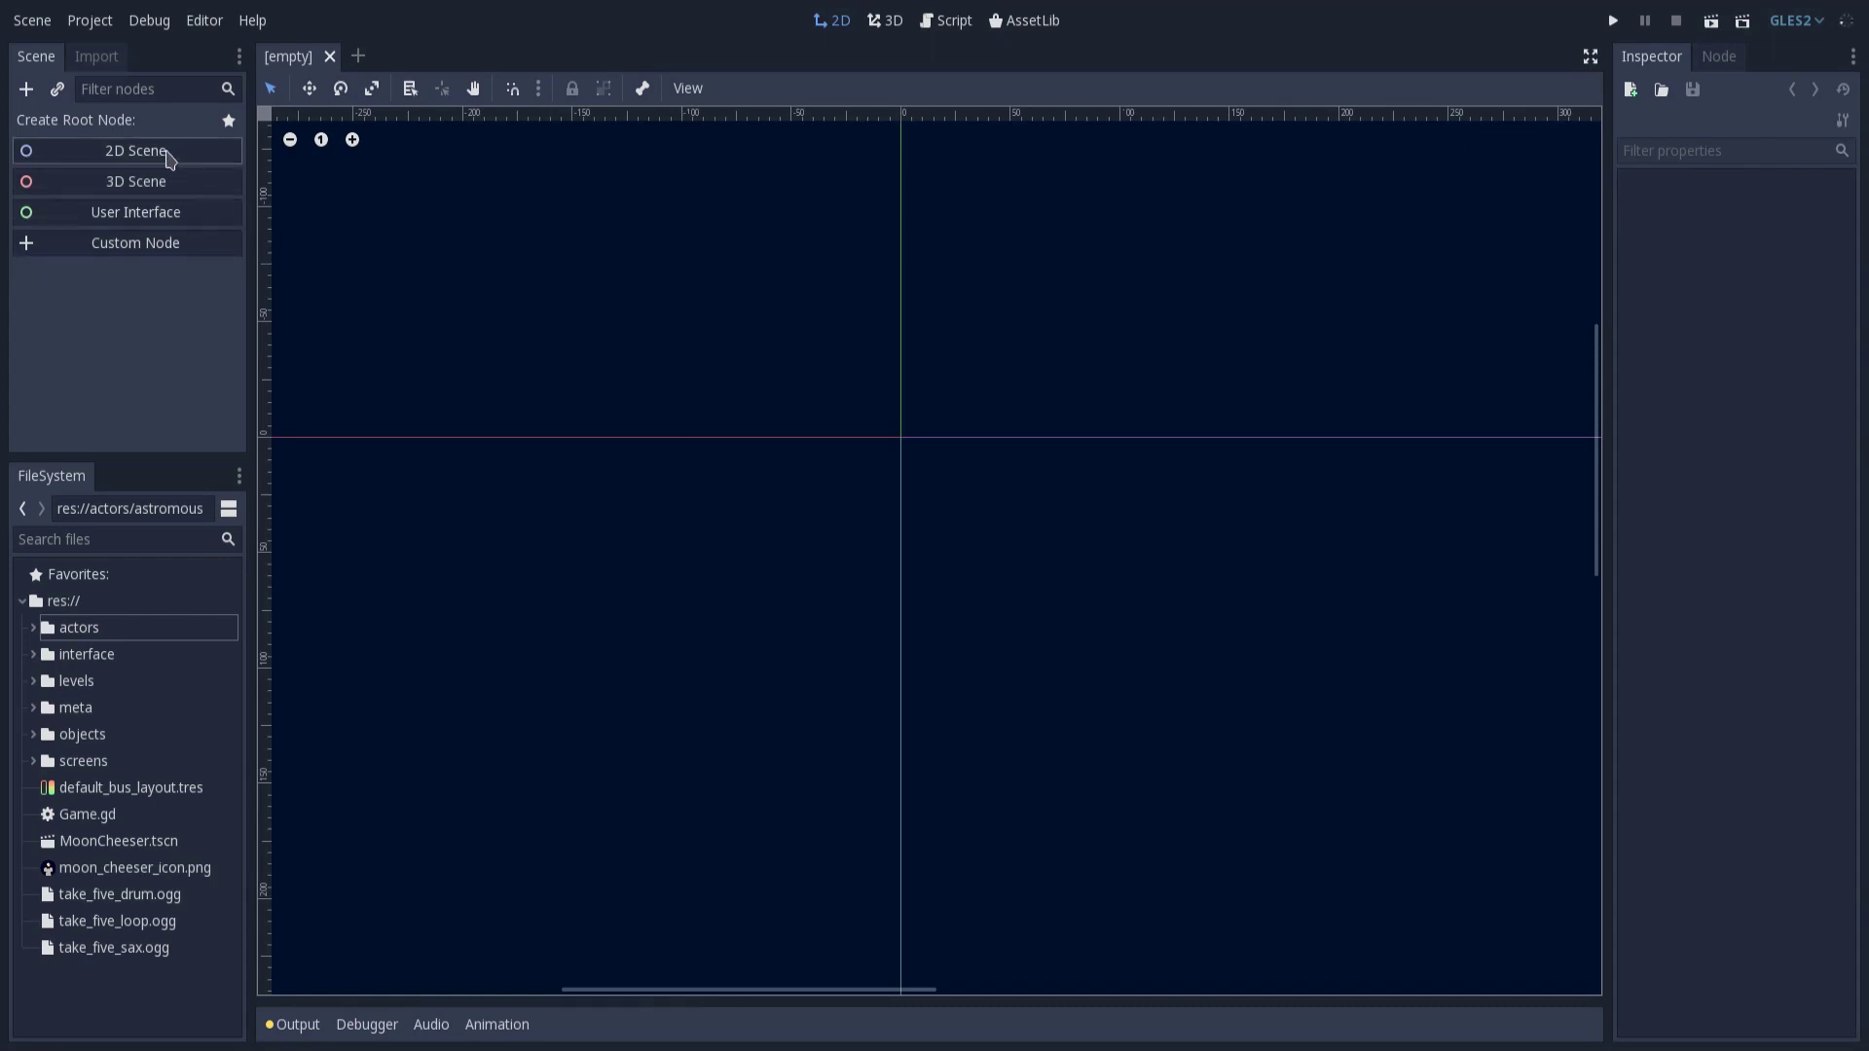
# Create a 2D scene with a Node2D root and add a KinematicBody2D child found via 'kin'.
pyautogui.click(149, 153)
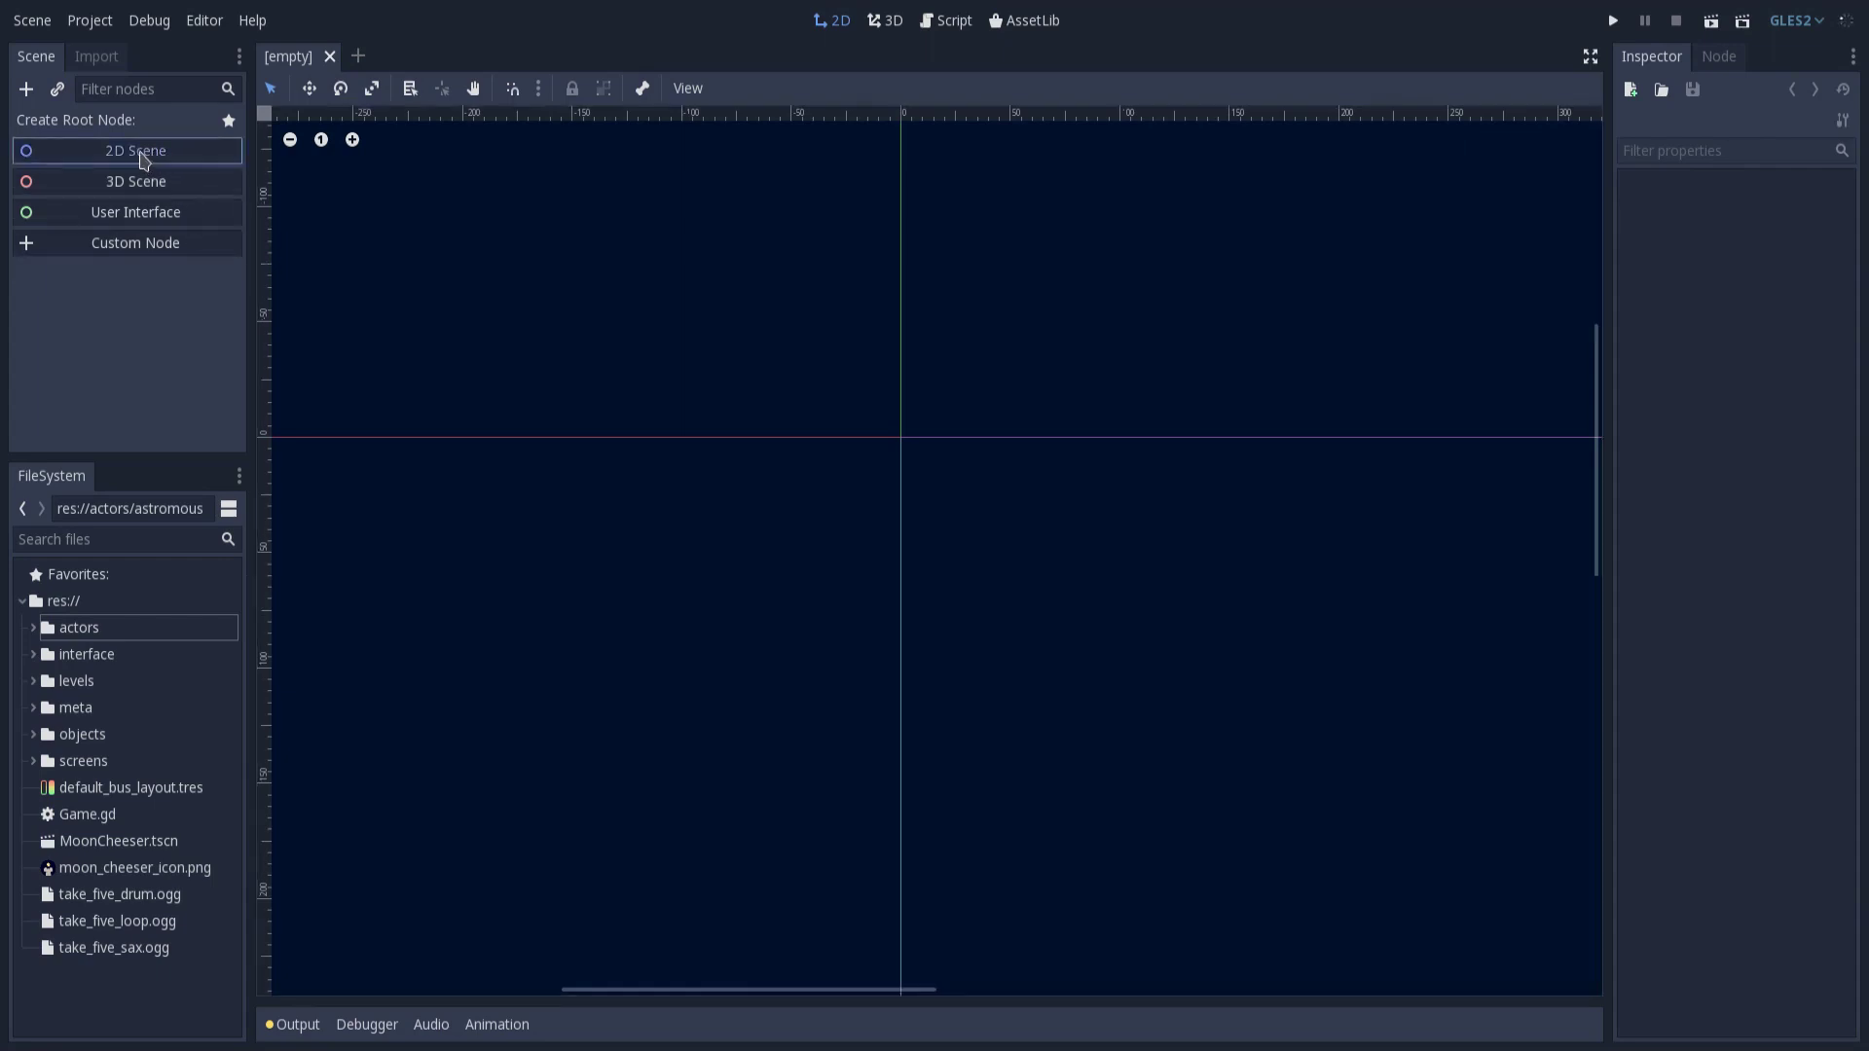
pyautogui.click(26, 89)
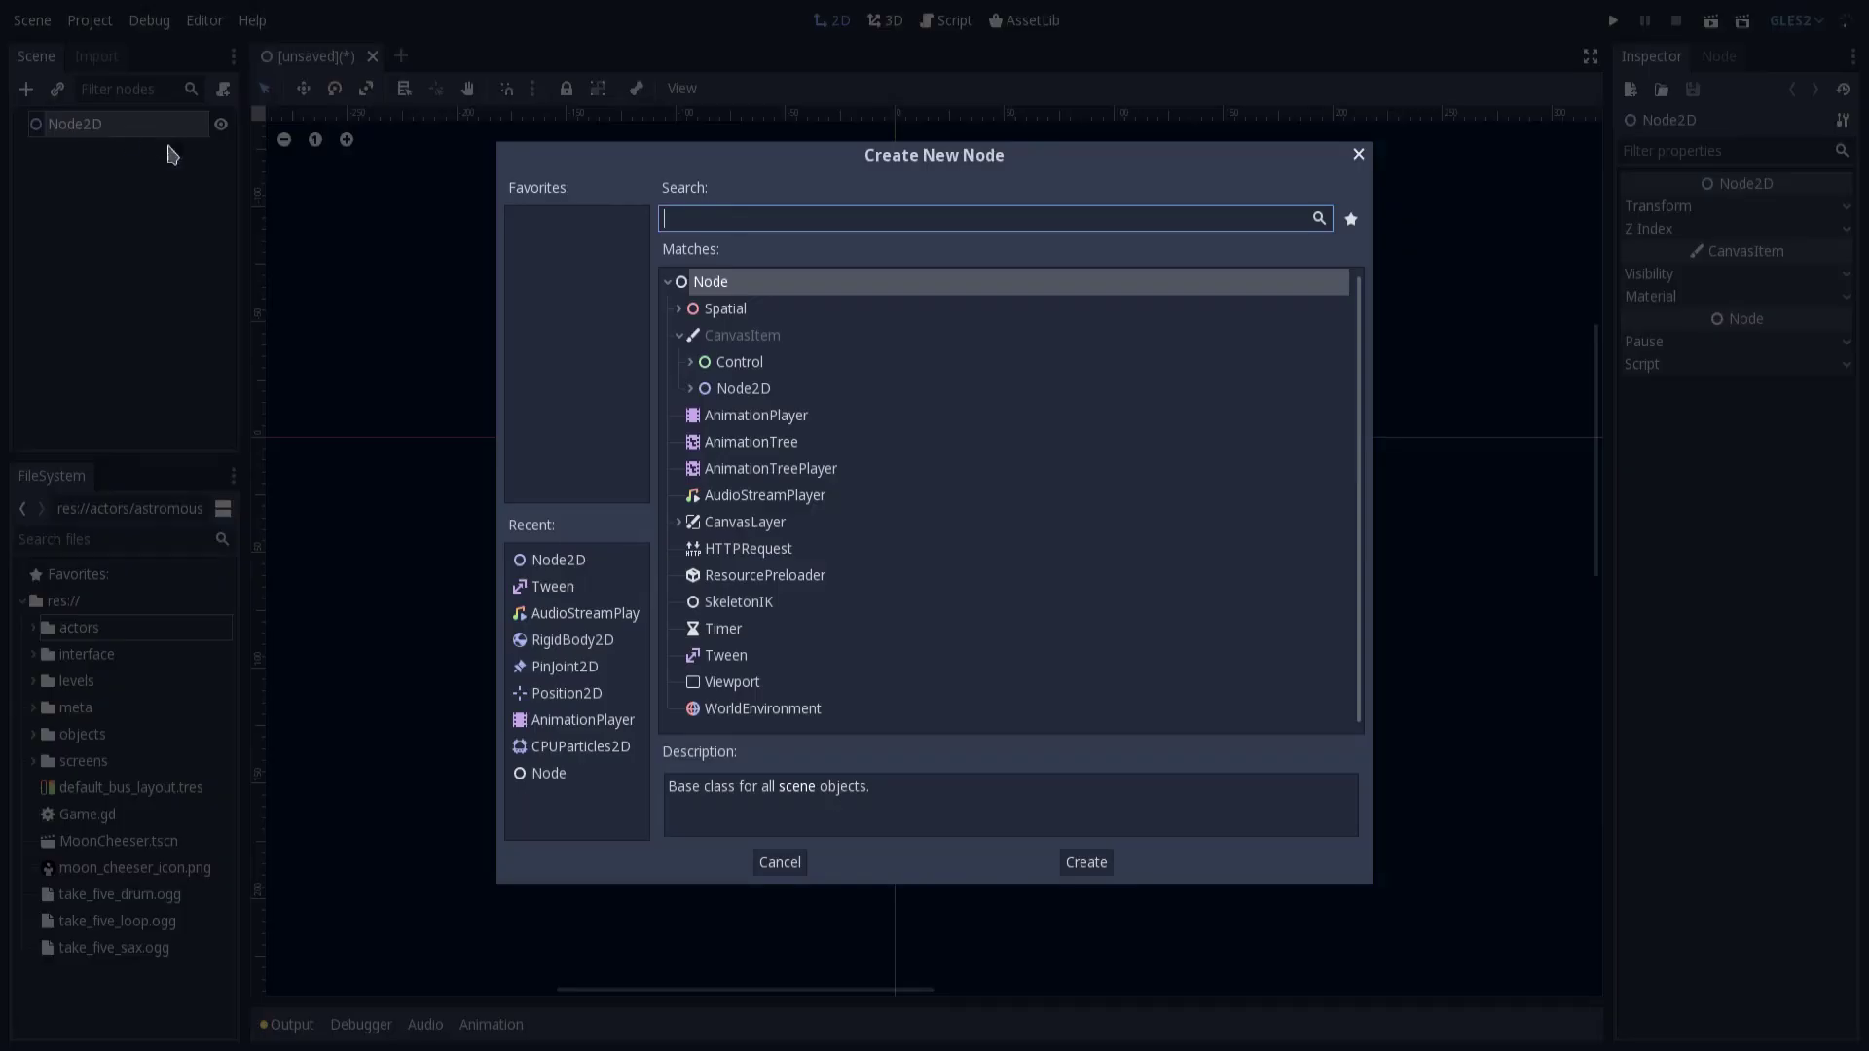
pyautogui.write('kin')
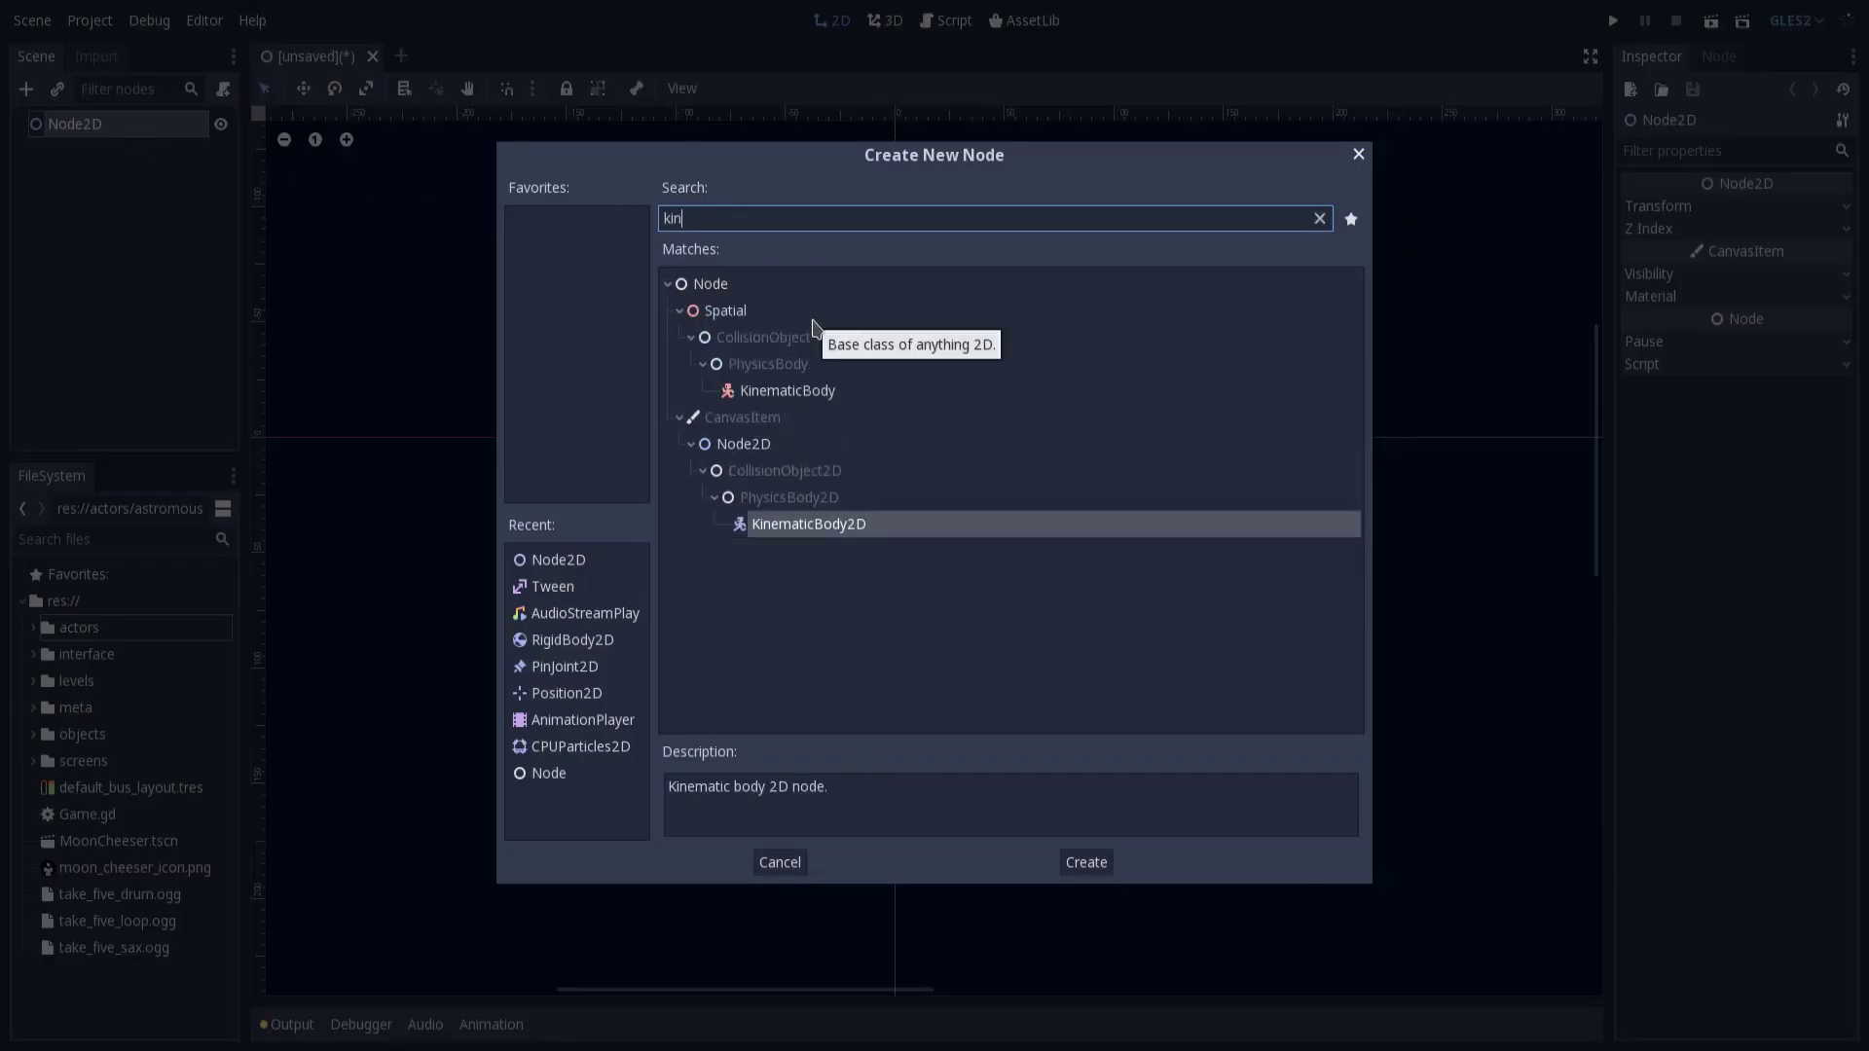
pyautogui.press('Return')
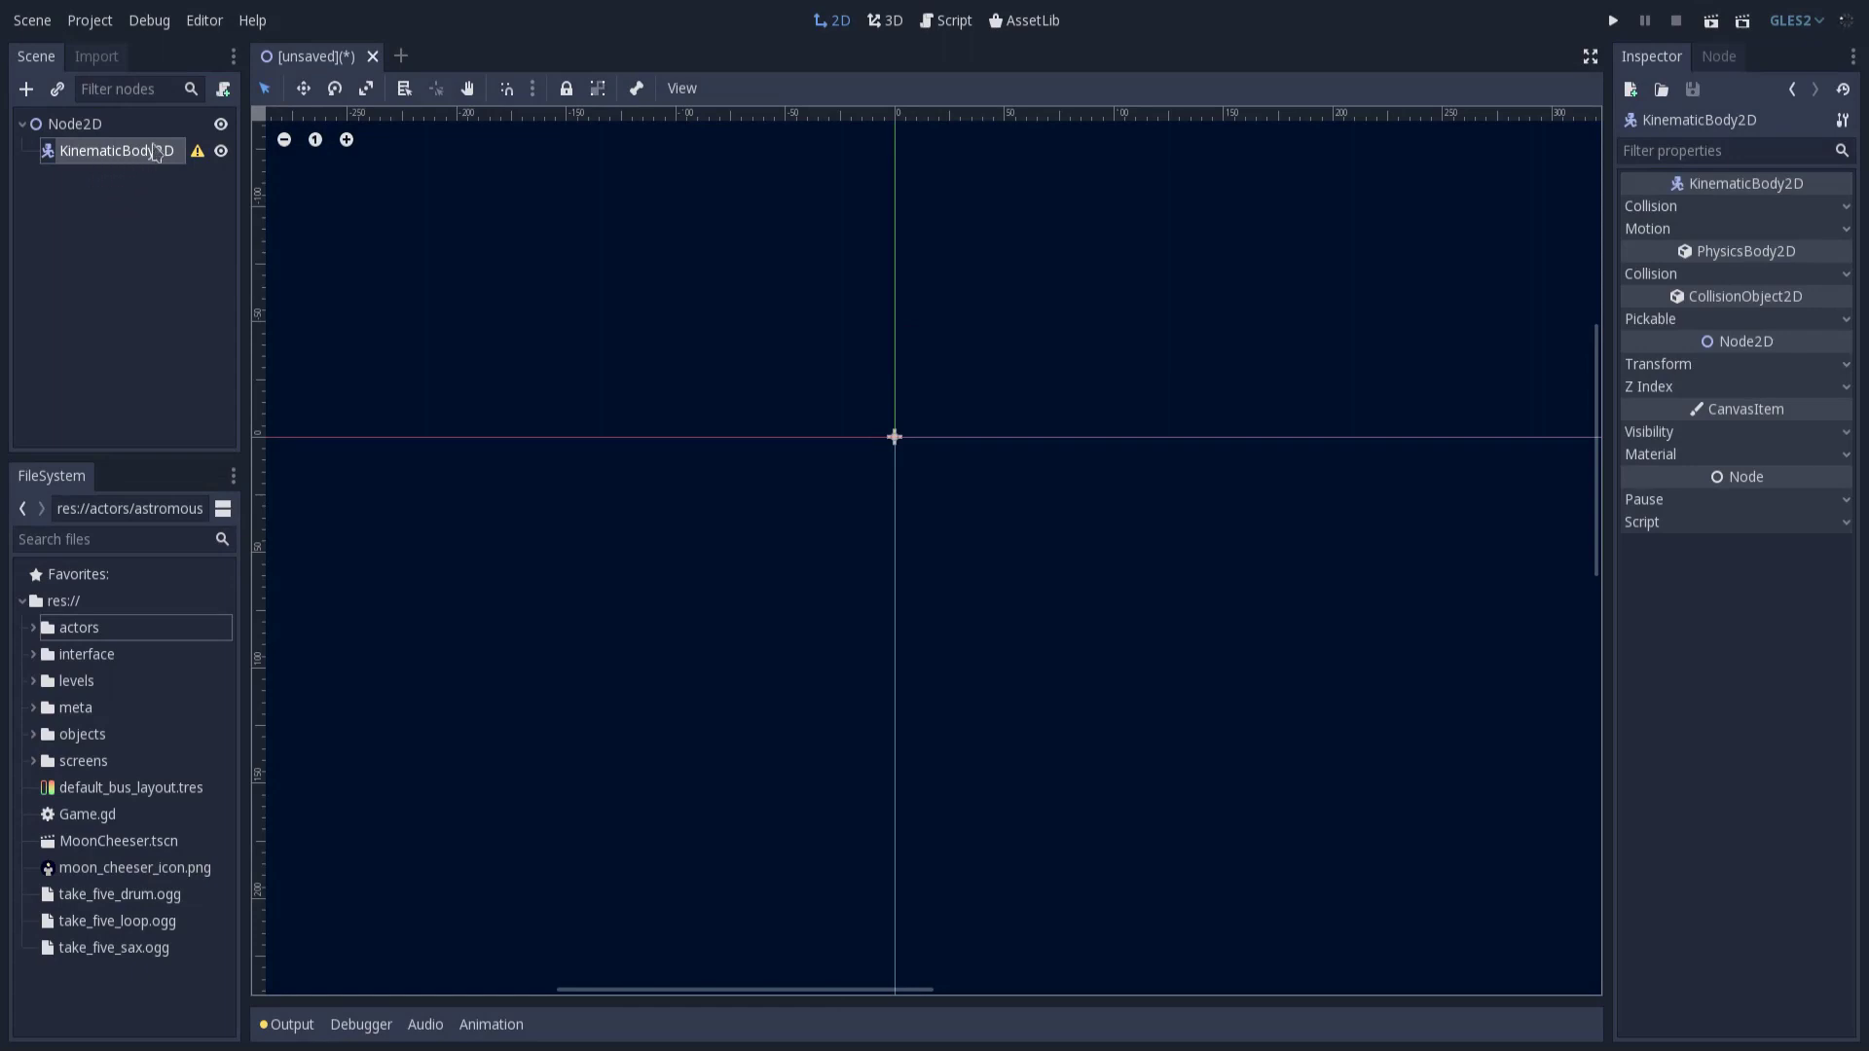
pyautogui.click(255, 29)
pyautogui.click(278, 54)
pyautogui.write('kine')
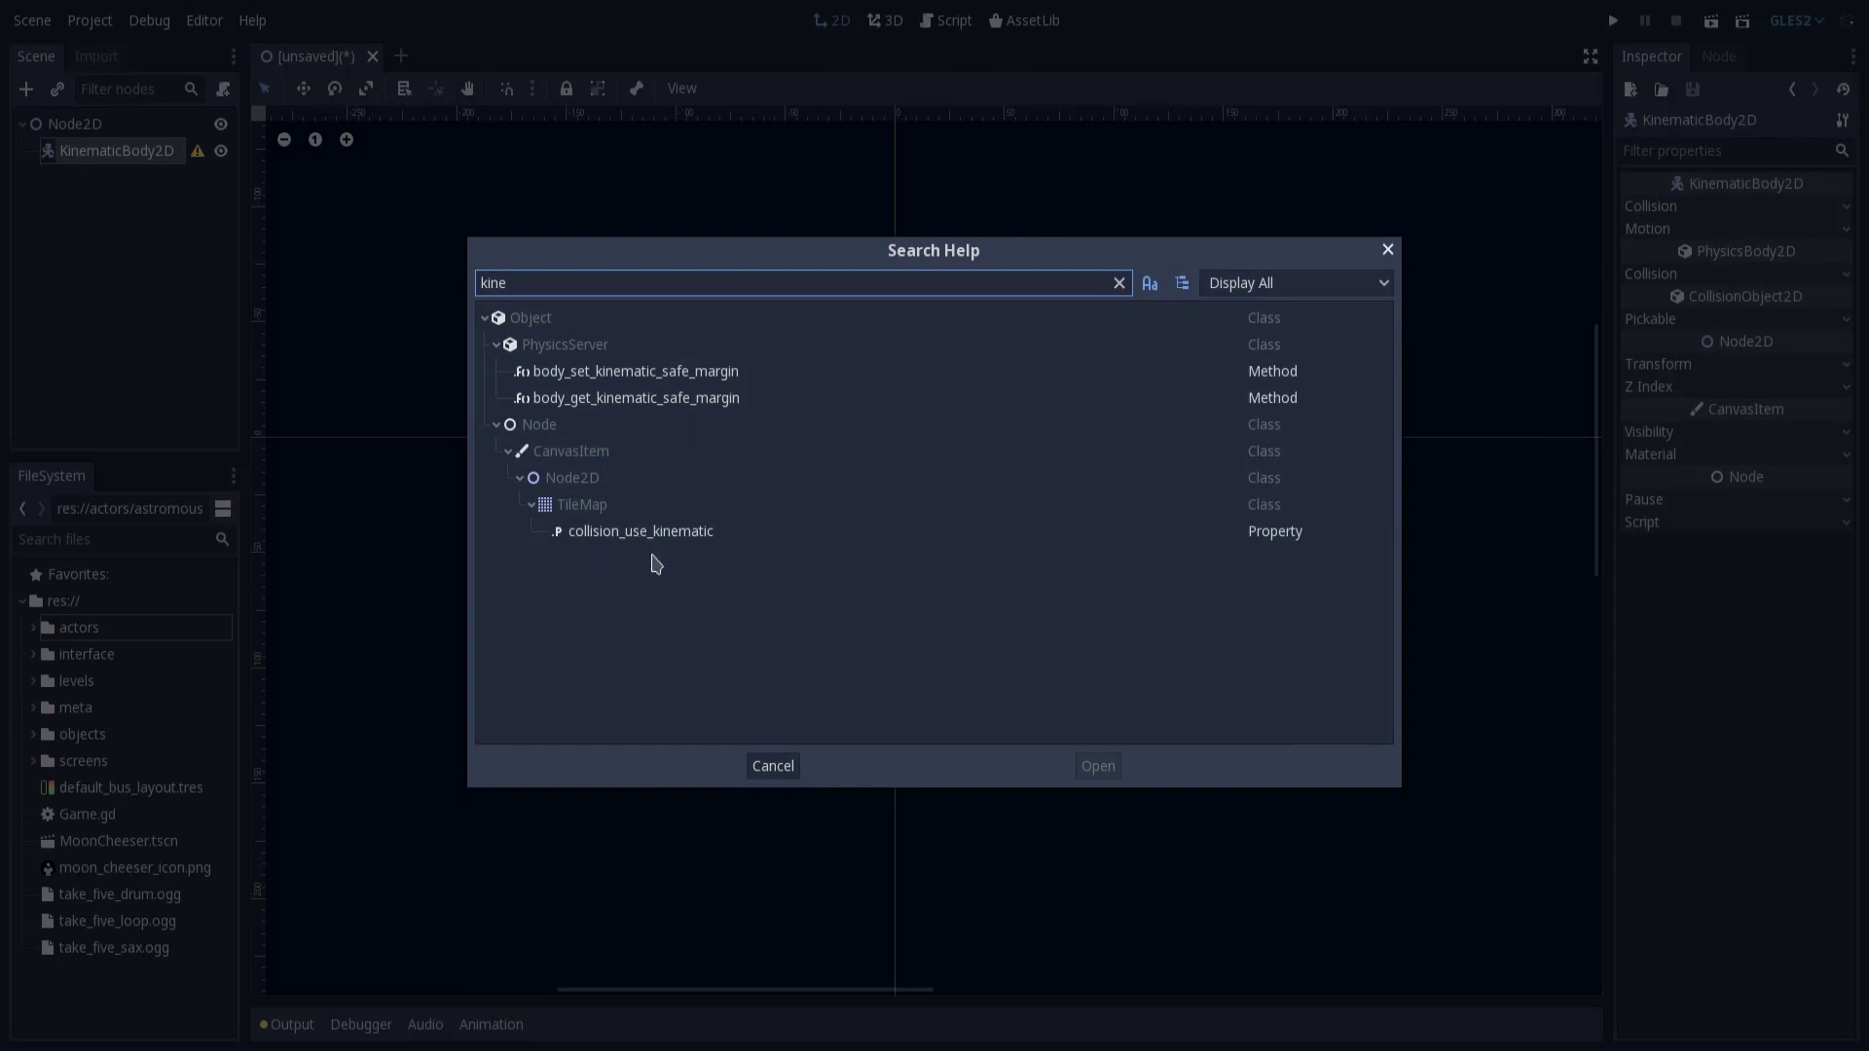
pyautogui.click(767, 766)
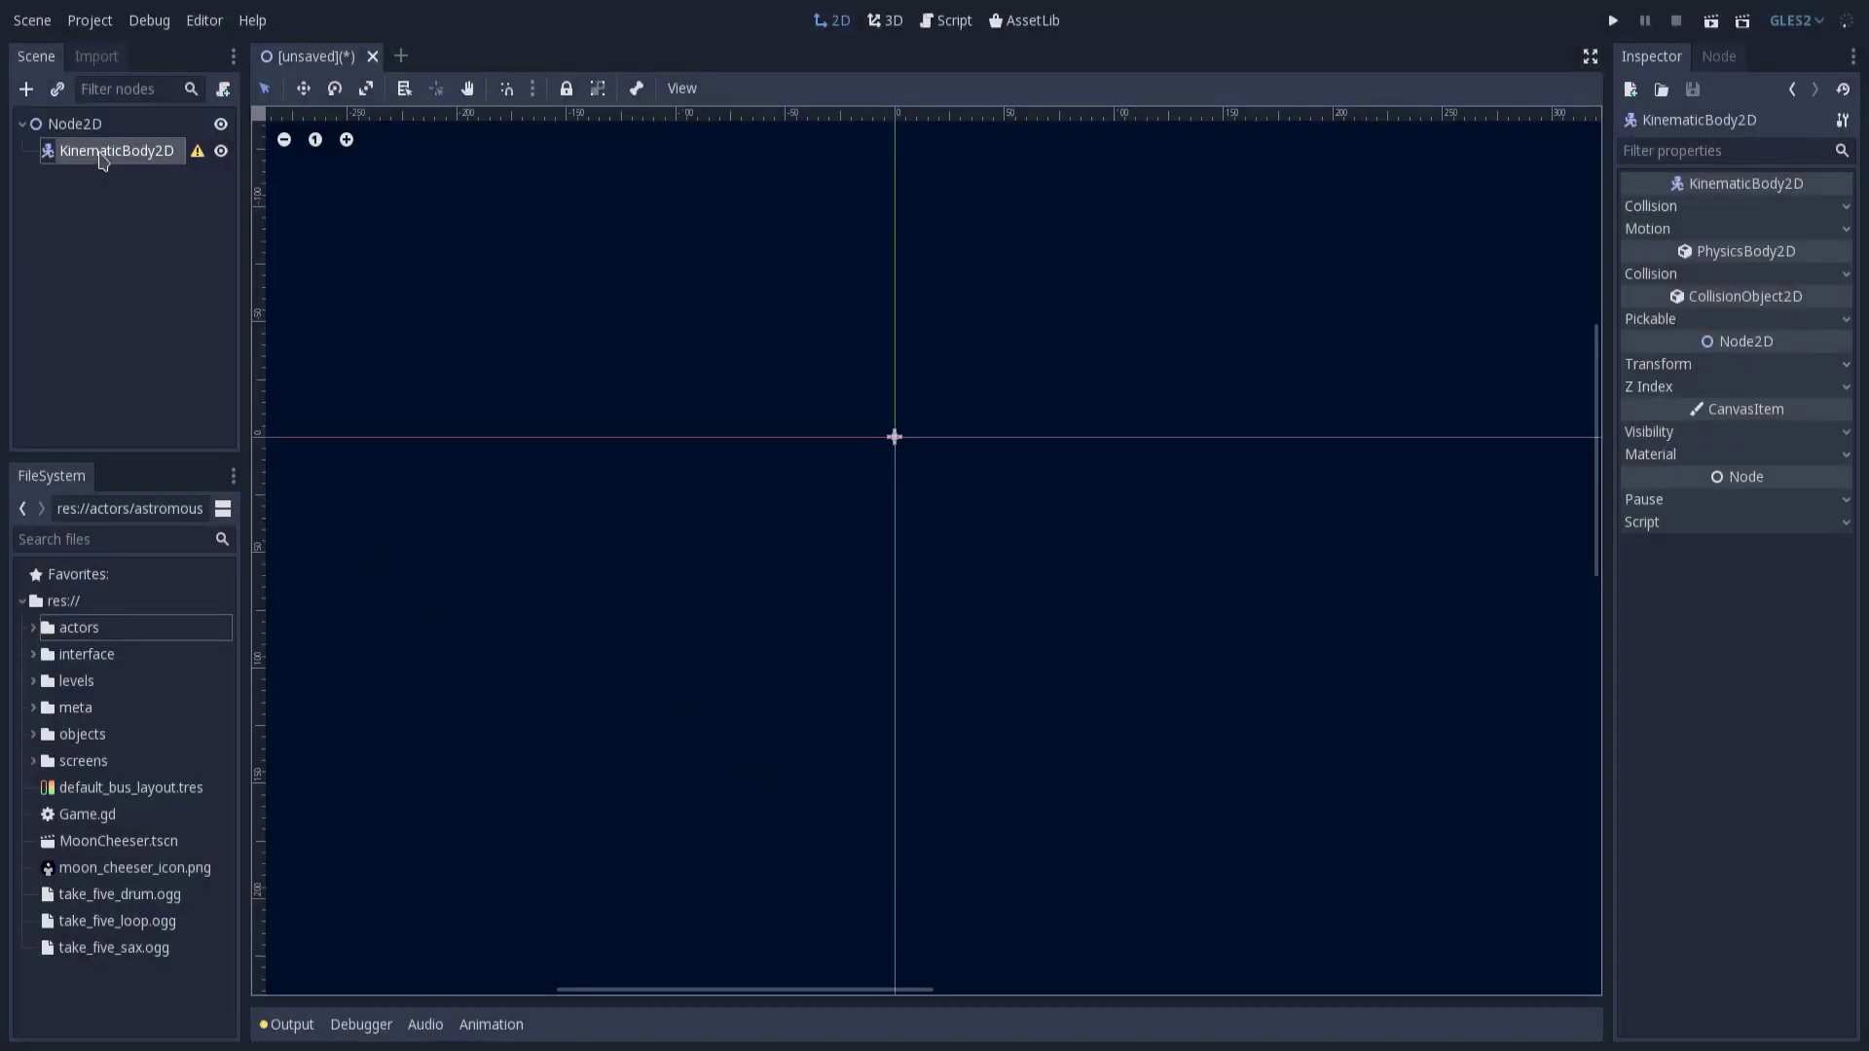
pyautogui.rightClick(101, 156)
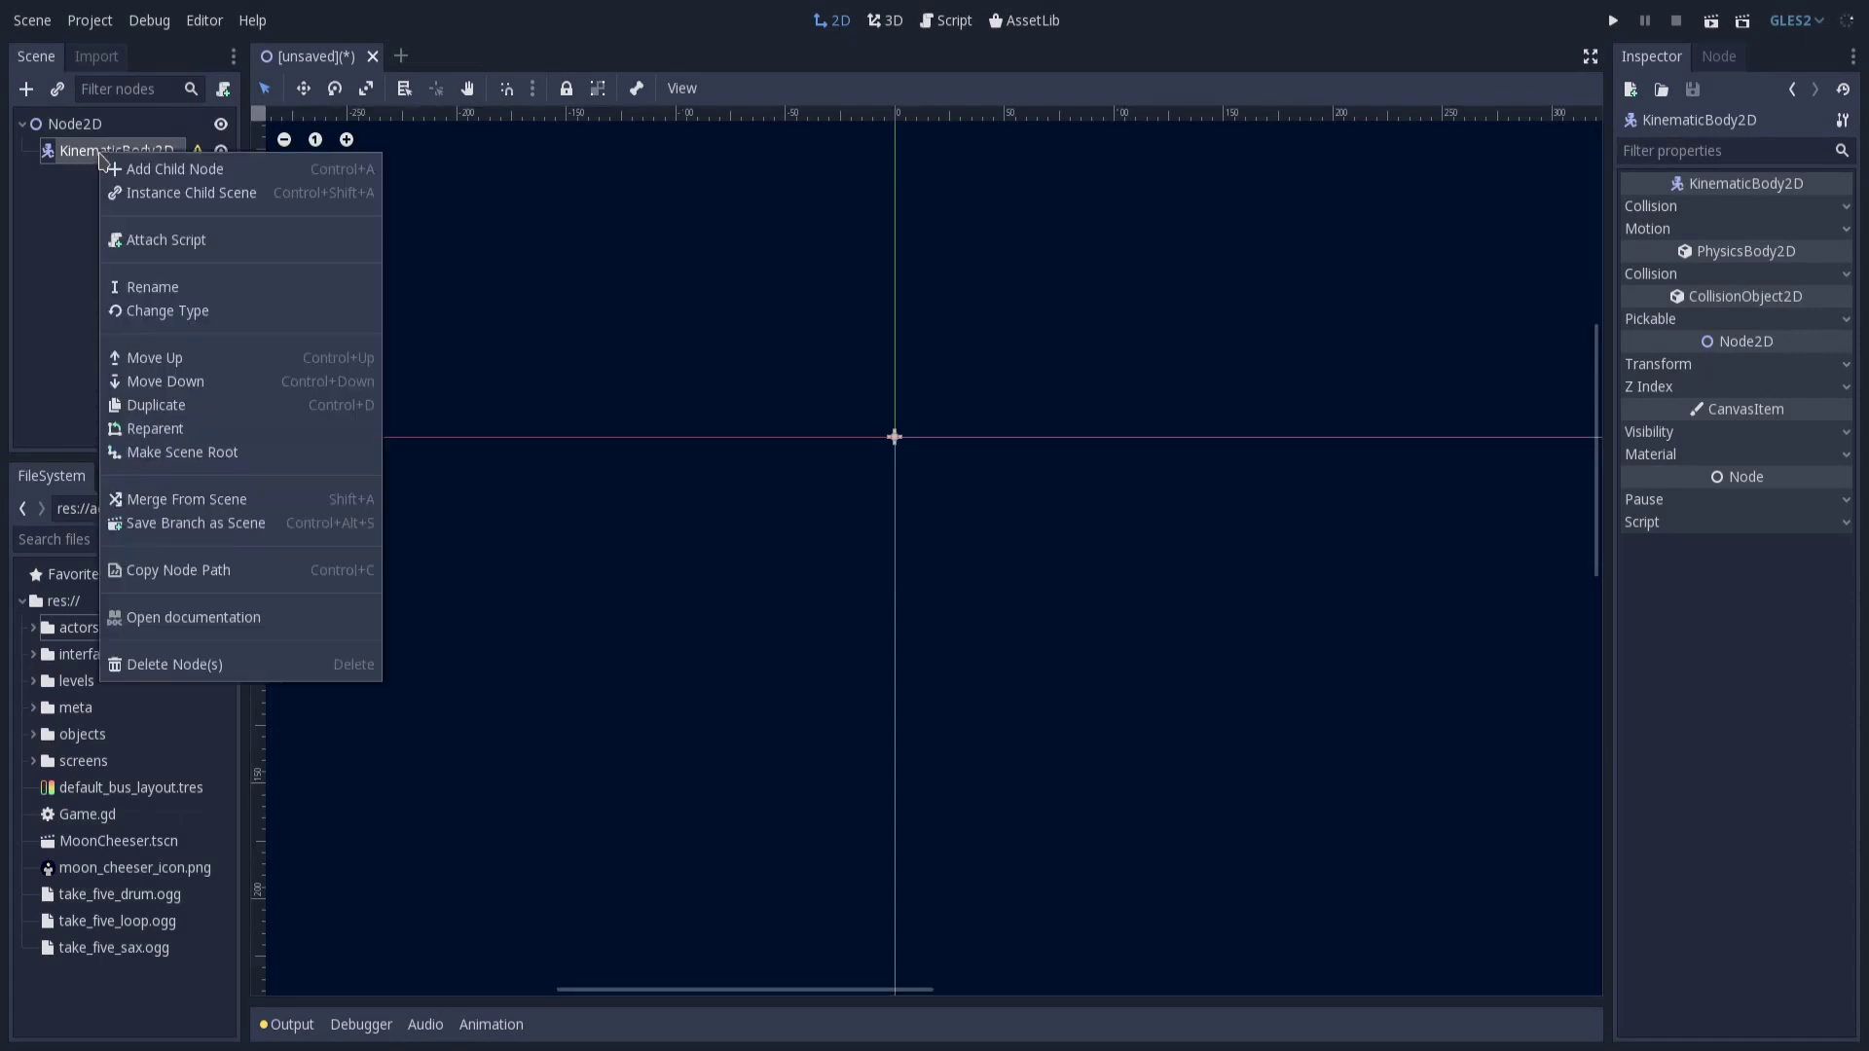
# Open the KinematicBody2D class documentation from the node's context menu.
pyautogui.click(188, 623)
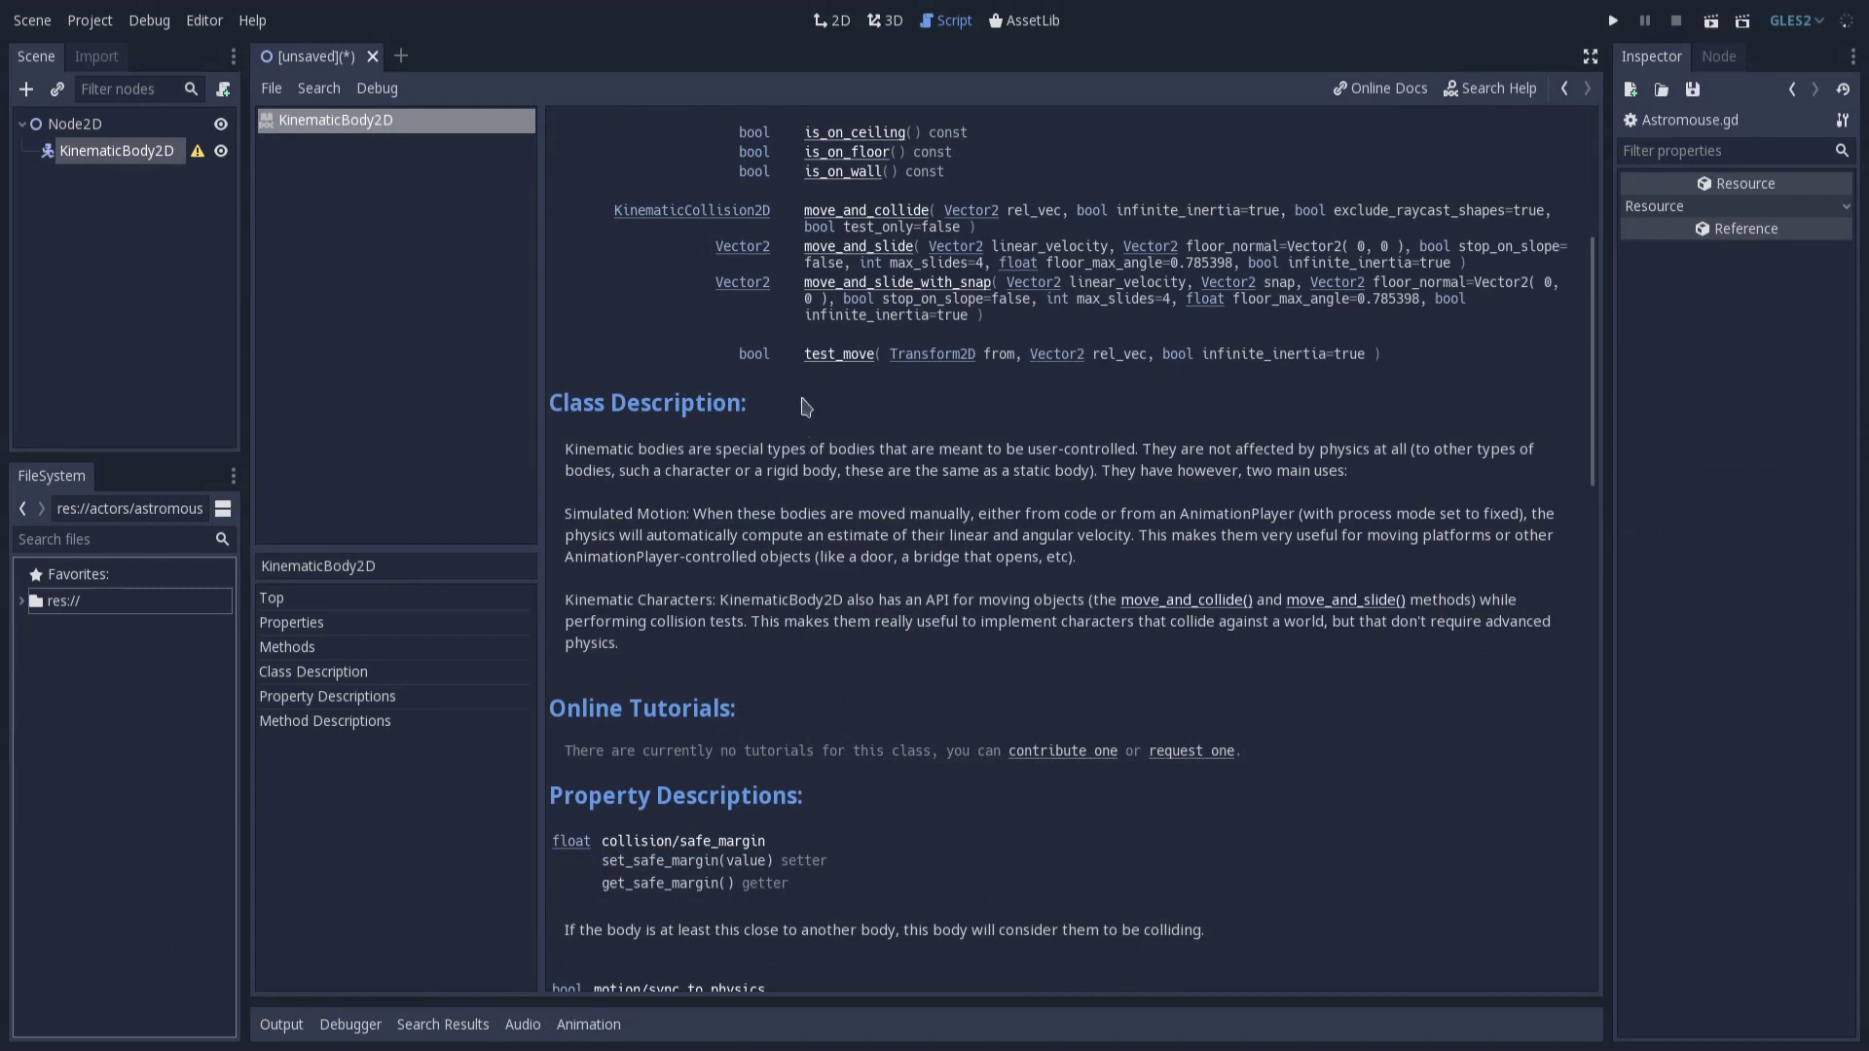
# Switch to the other Godot editor and scroll its KinematicBody2D reference to the top.
pyautogui.press('super')
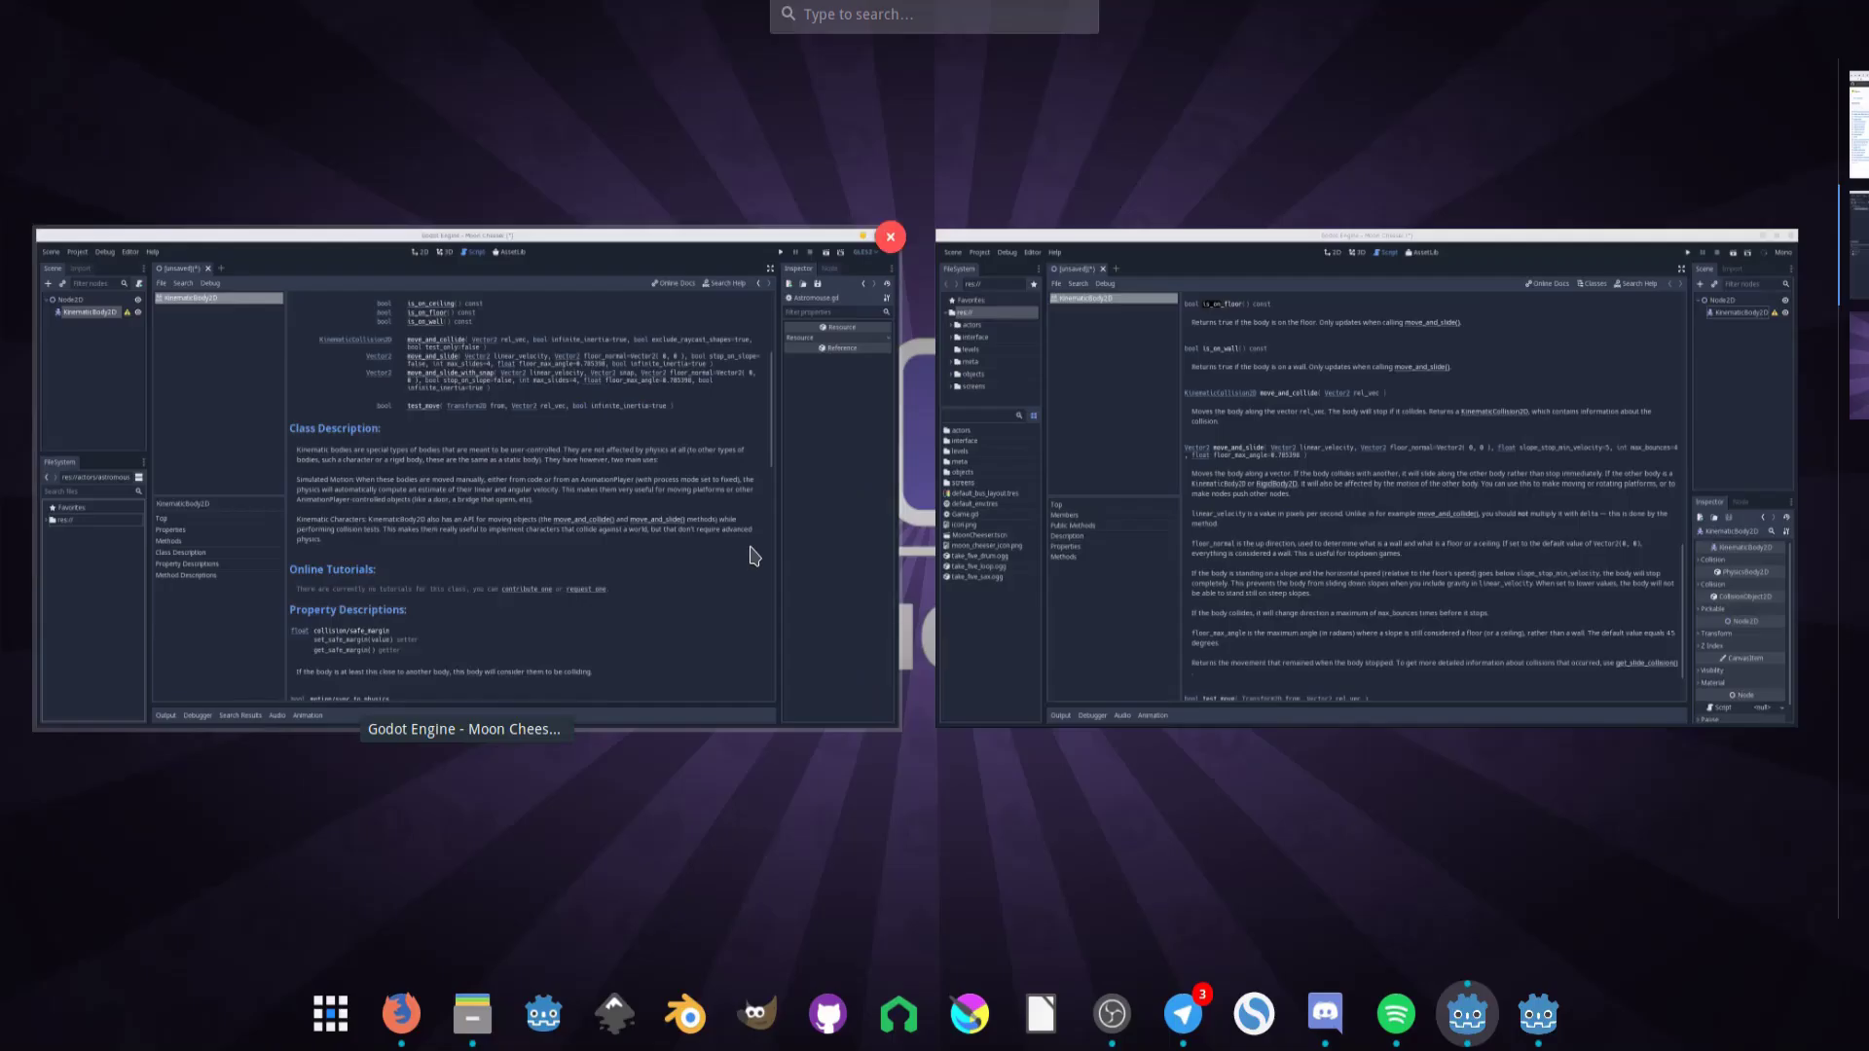
pyautogui.click(1097, 500)
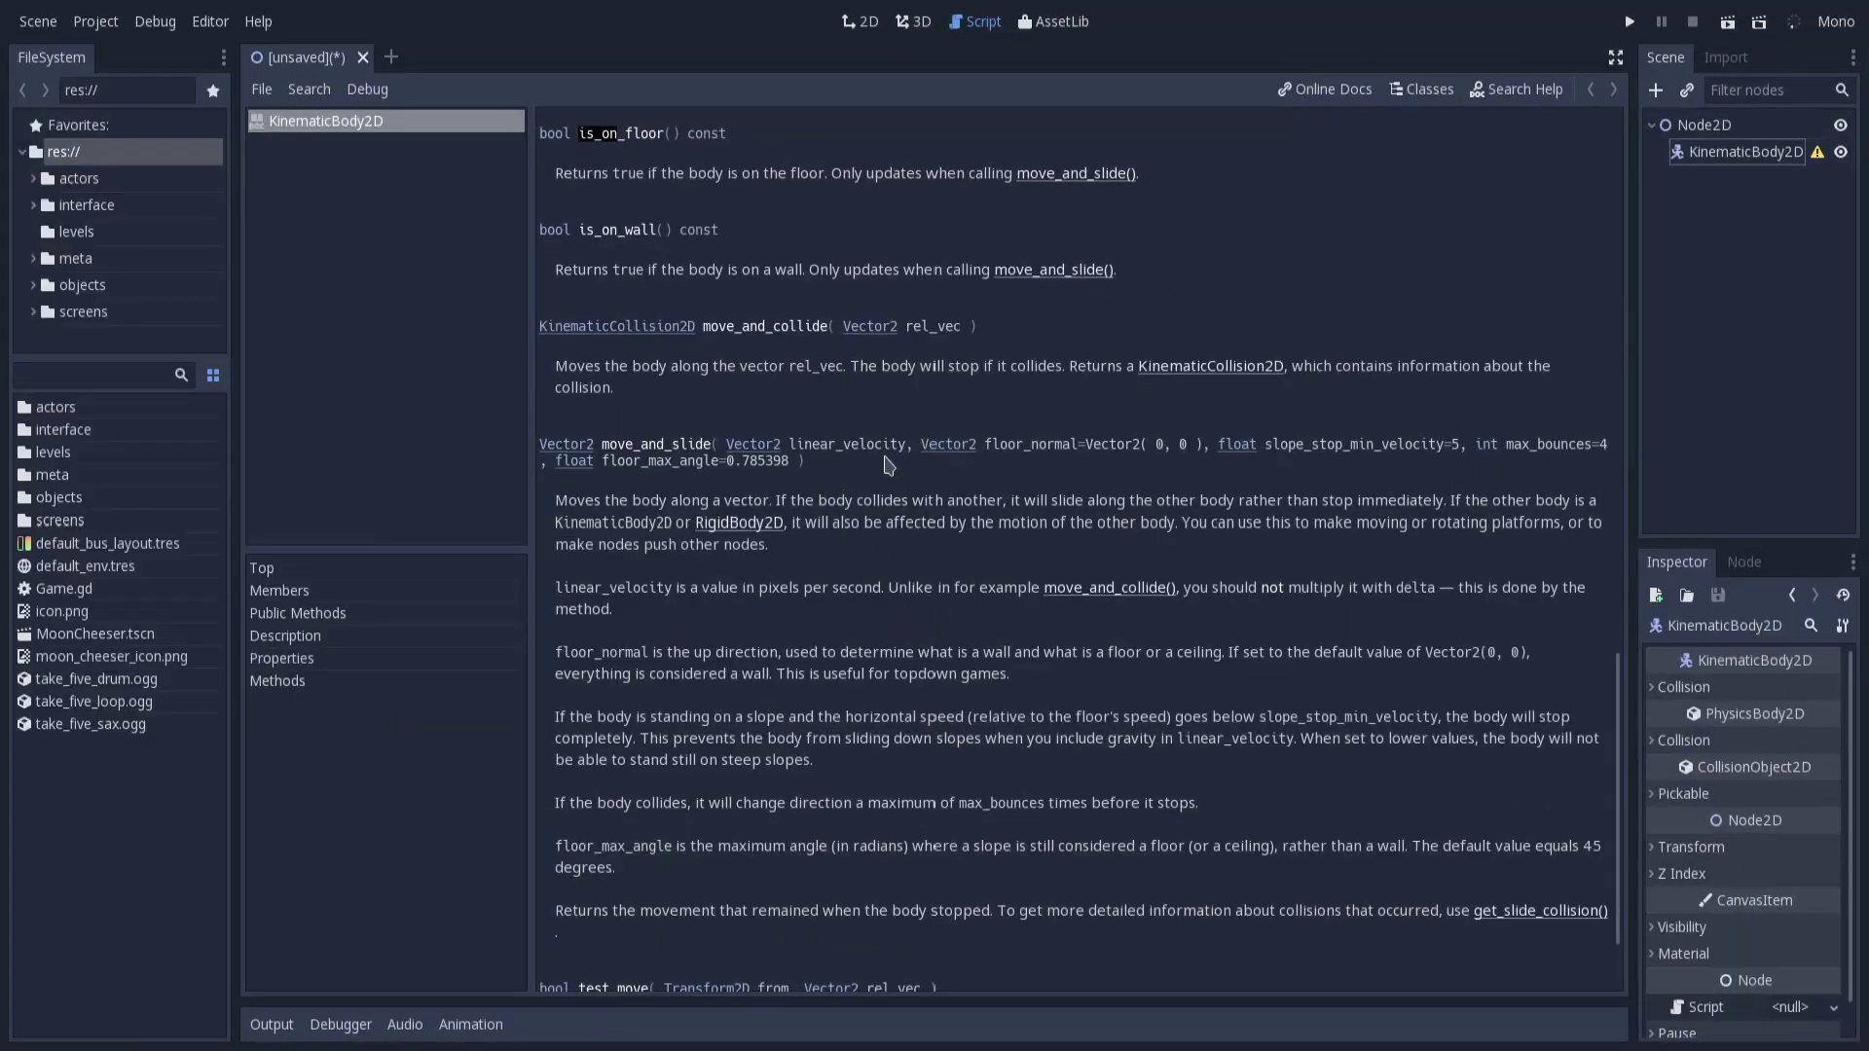
pyautogui.moveTo(1614, 673); pyautogui.dragTo(1613, 131)
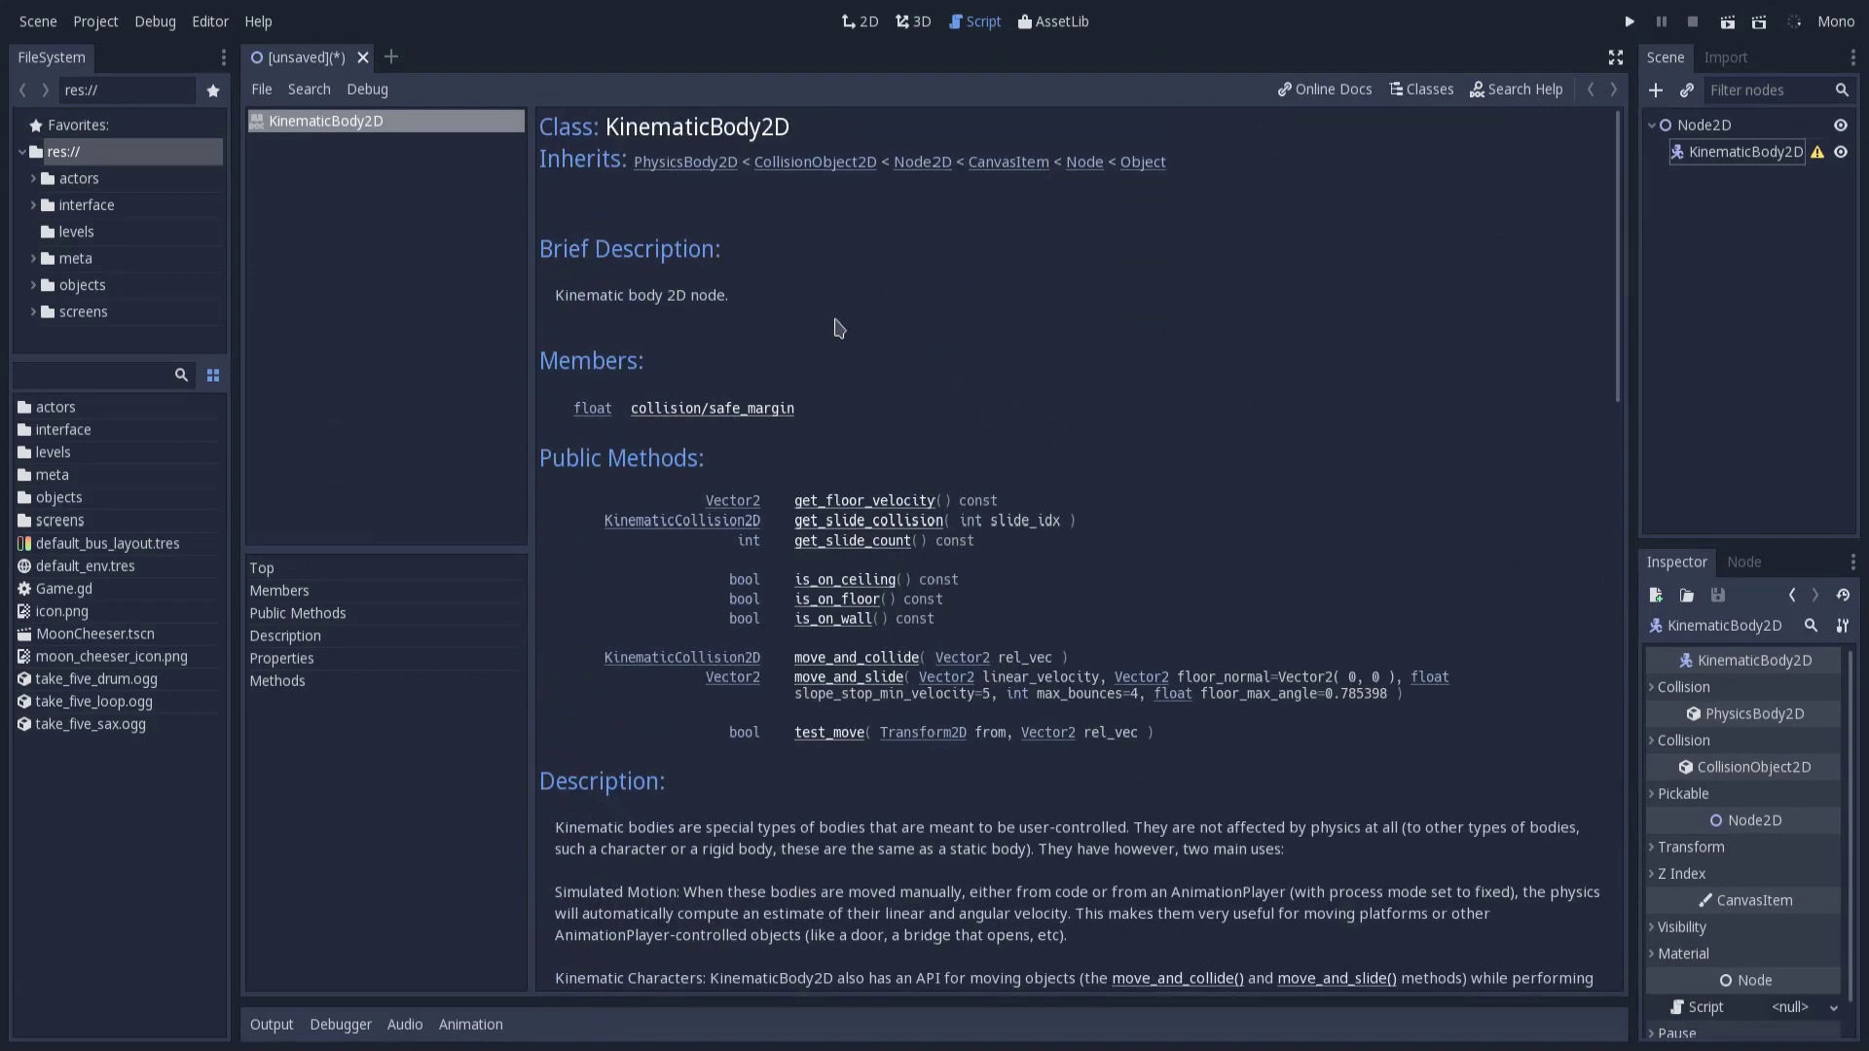
# Find 'is_on' on the page and step through matches to the is_on_ceiling description.
pyautogui.click(314, 90)
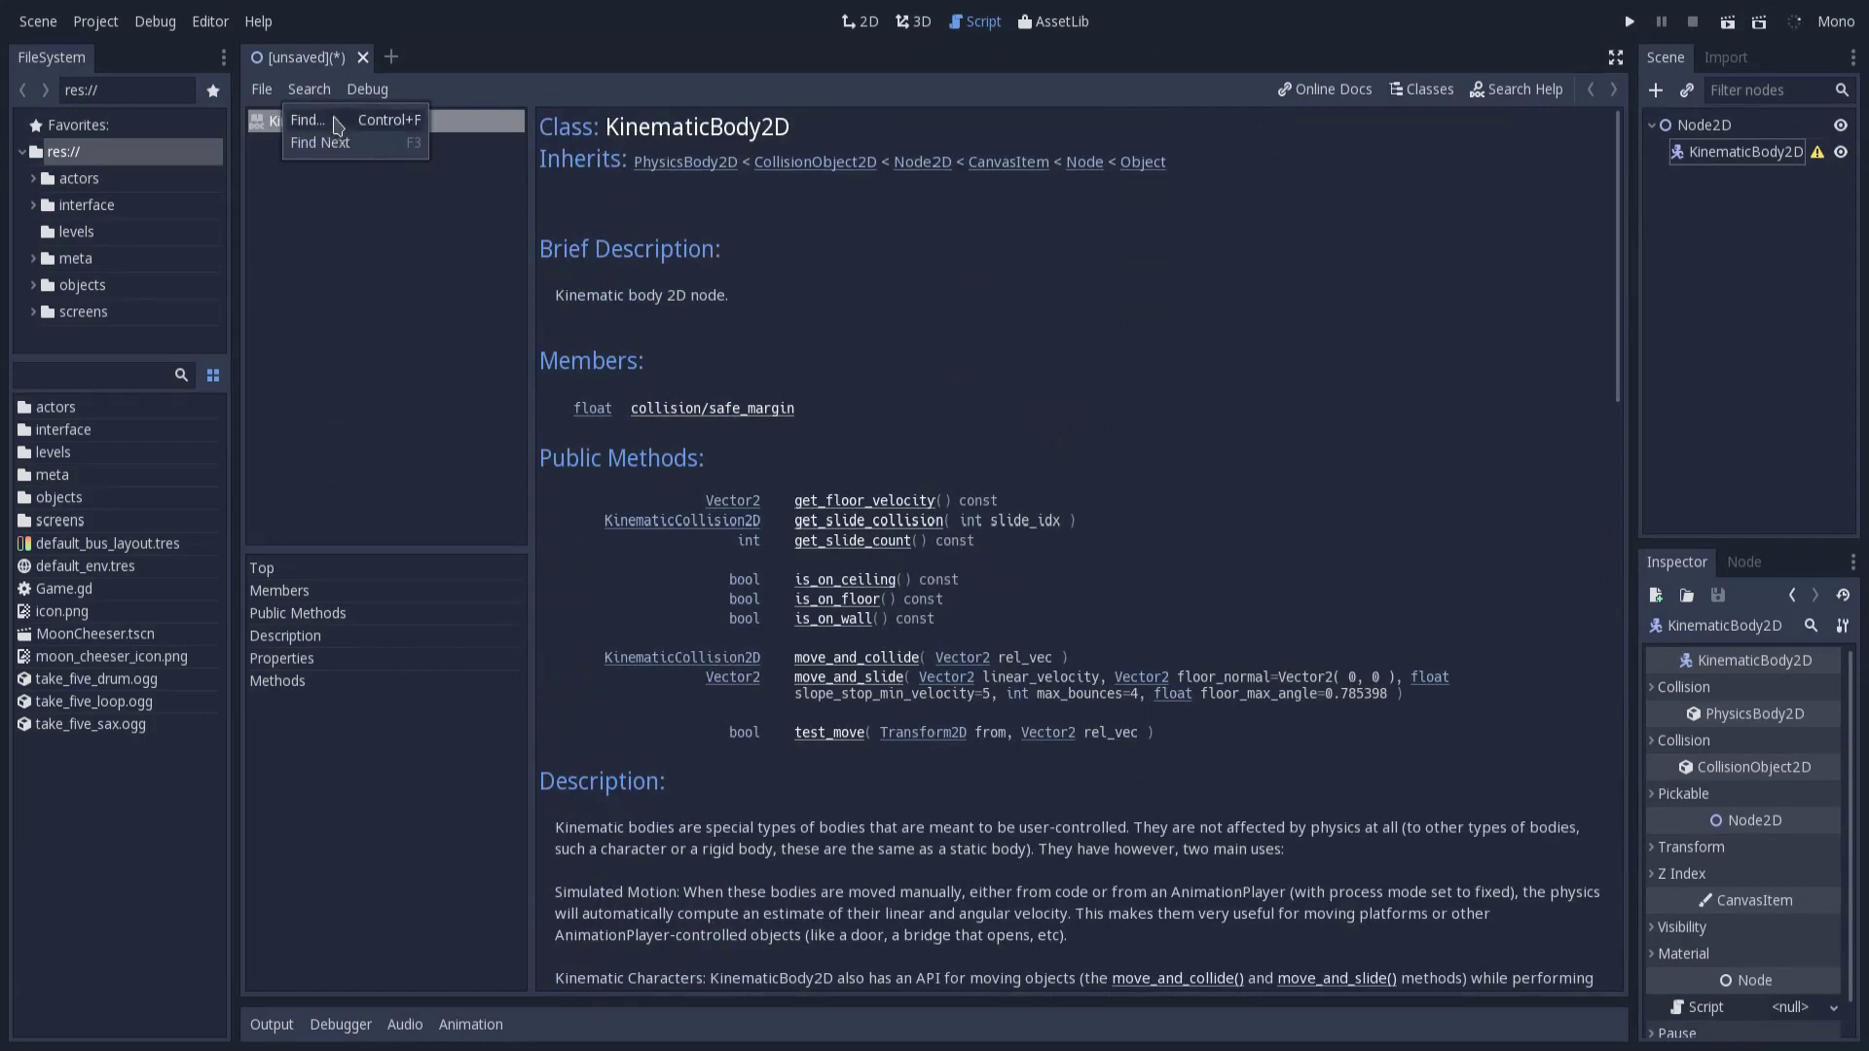
pyautogui.click(335, 119)
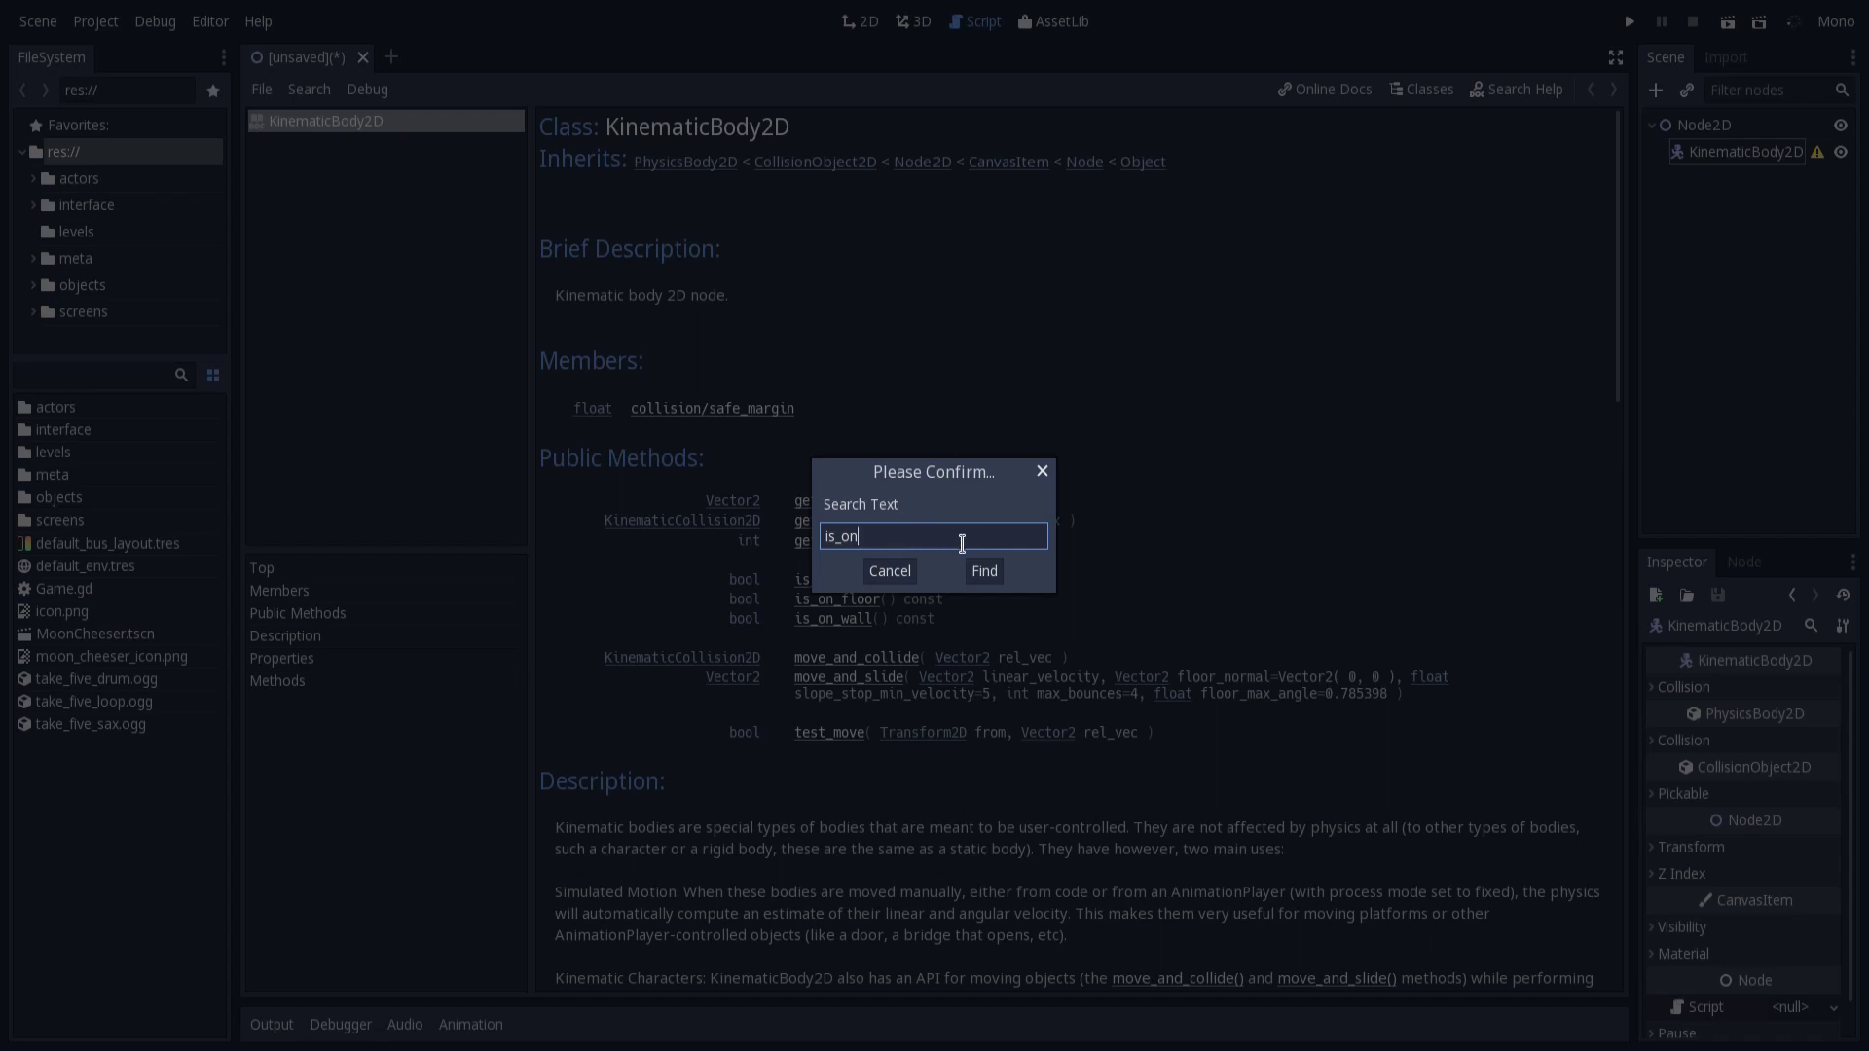
pyautogui.click(988, 579)
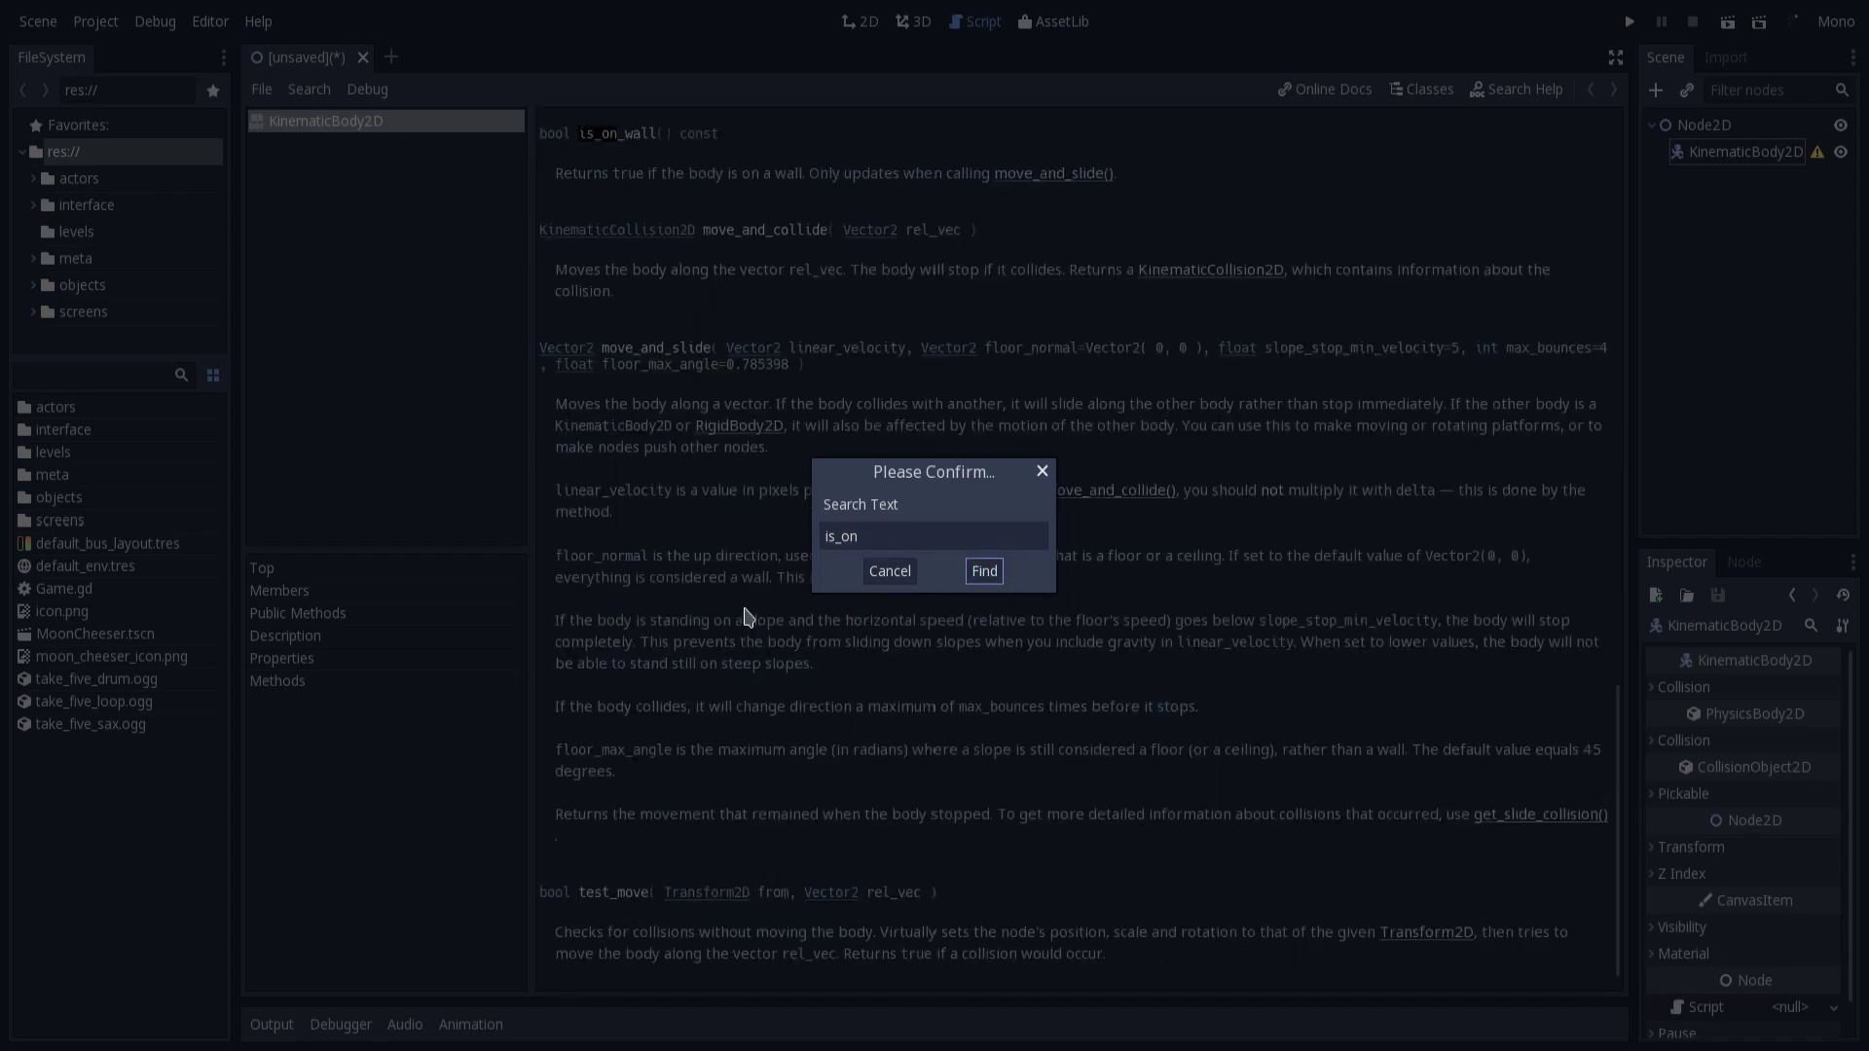
pyautogui.click(987, 581)
pyautogui.click(988, 577)
pyautogui.click(987, 578)
pyautogui.click(985, 580)
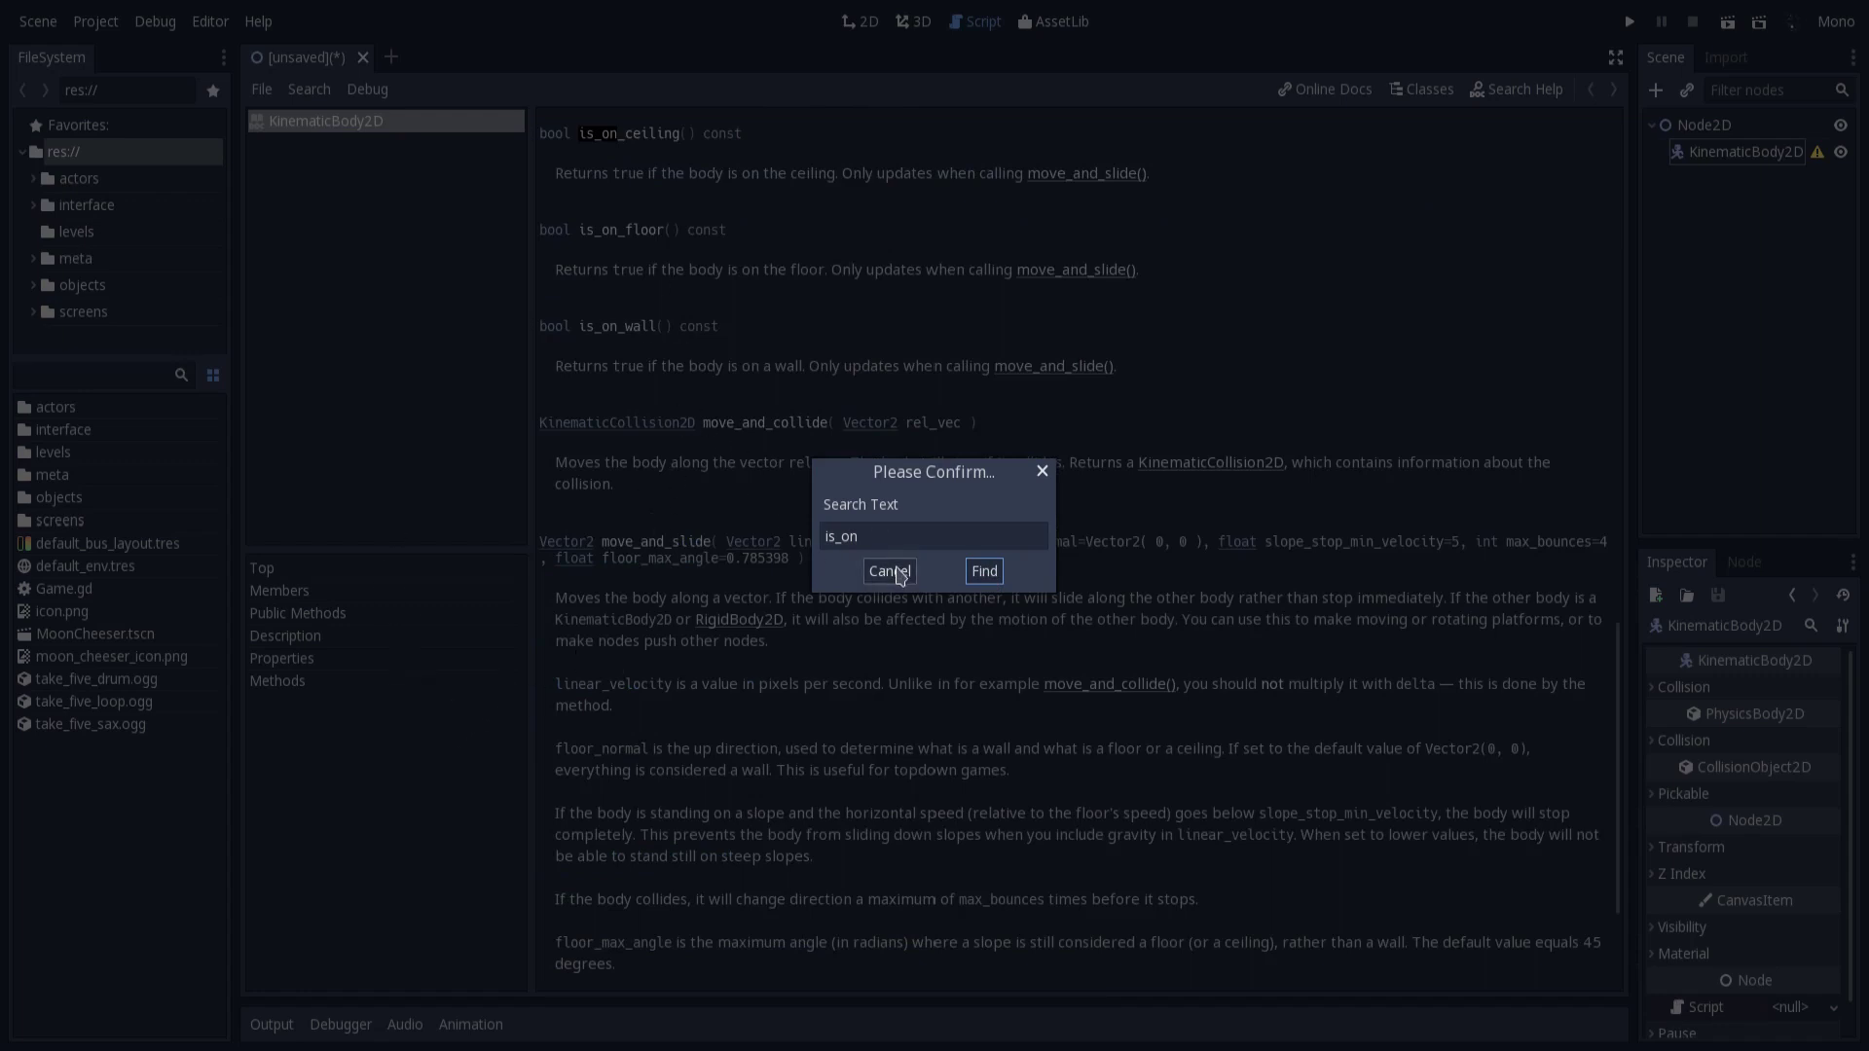
pyautogui.press('super')
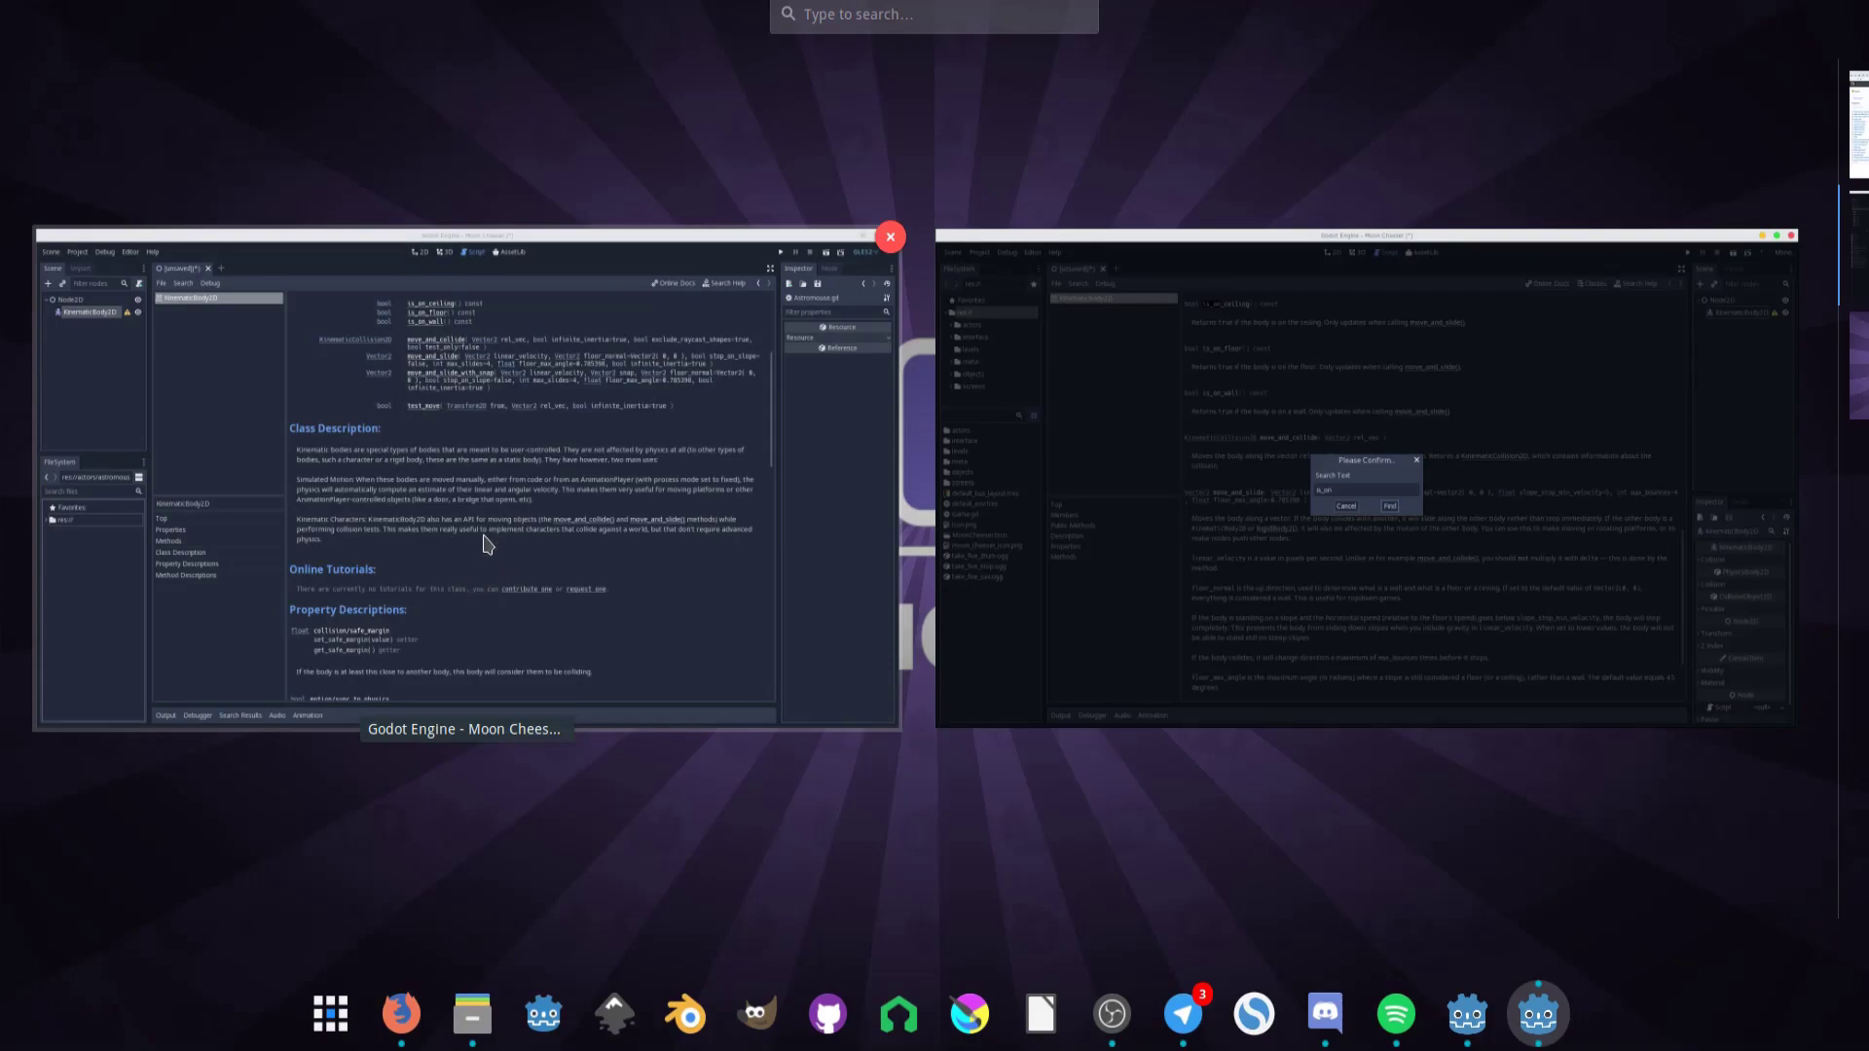
# In the first editor window, open the find bar and replace its text with the is_on search.
pyautogui.click(486, 557)
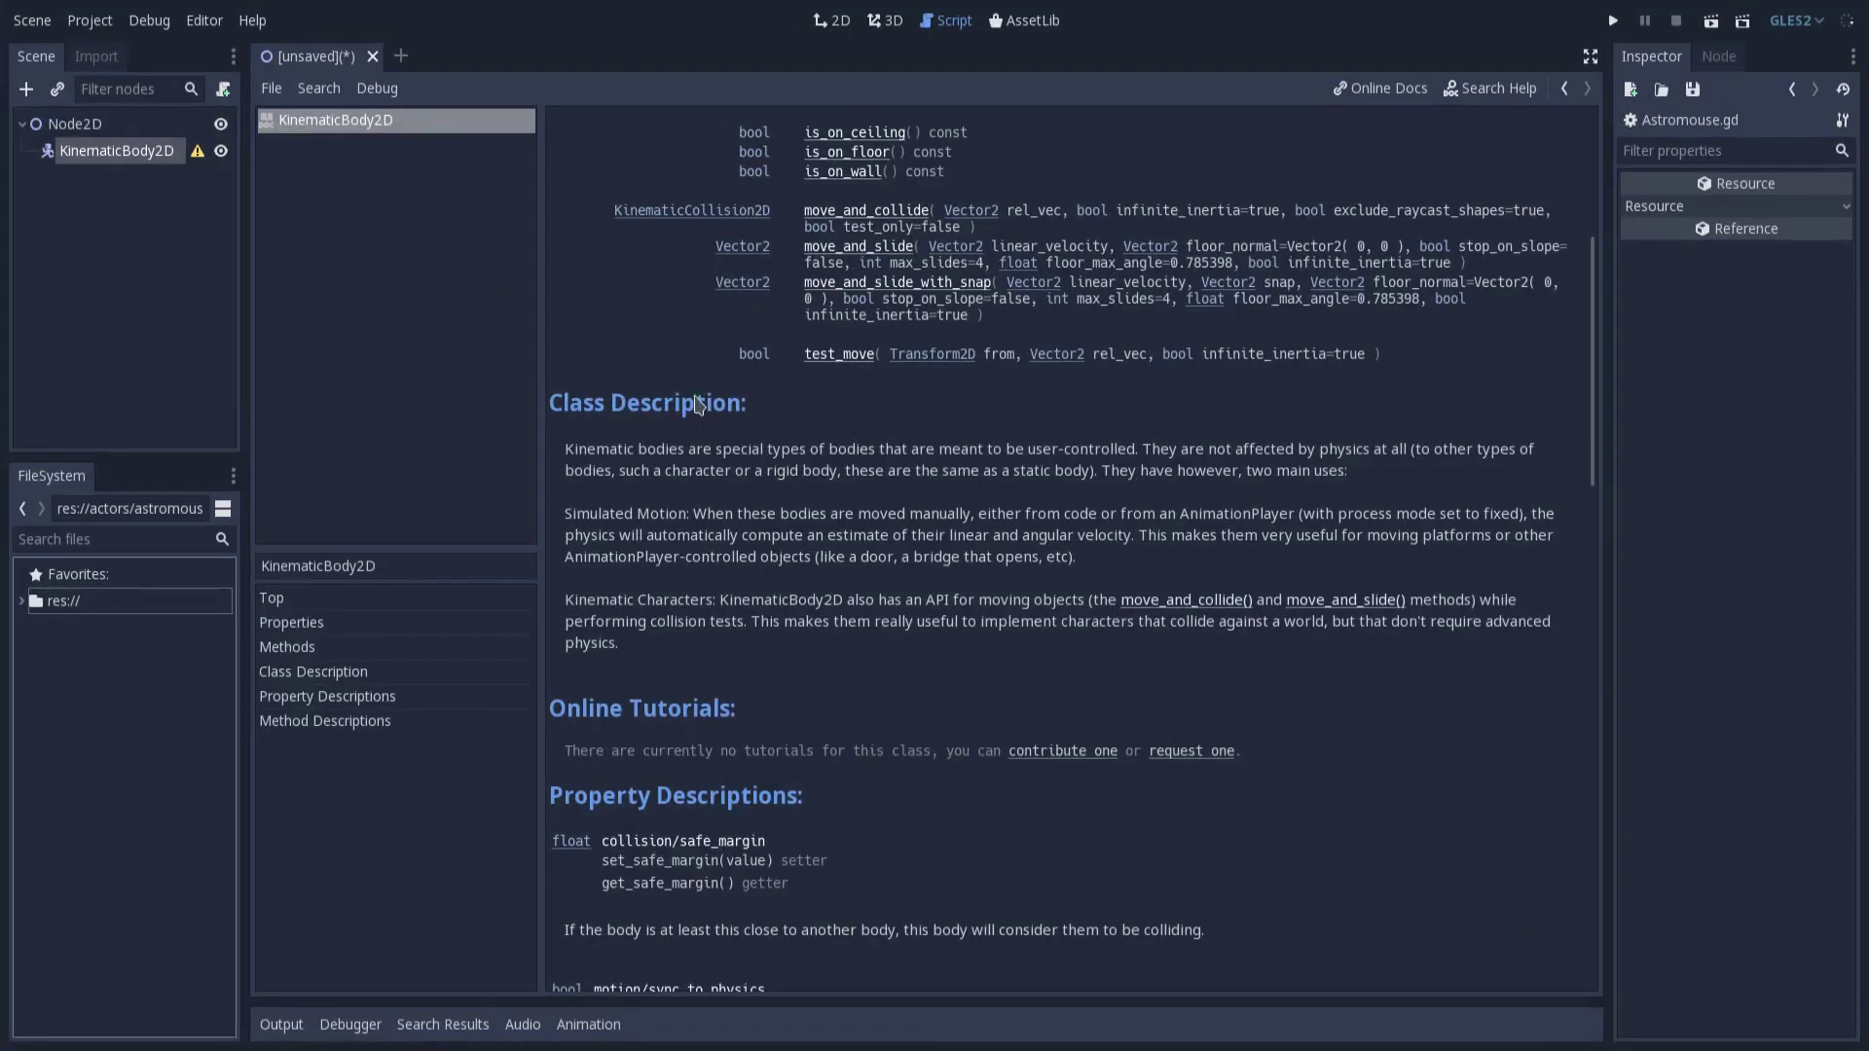
pyautogui.click(318, 88)
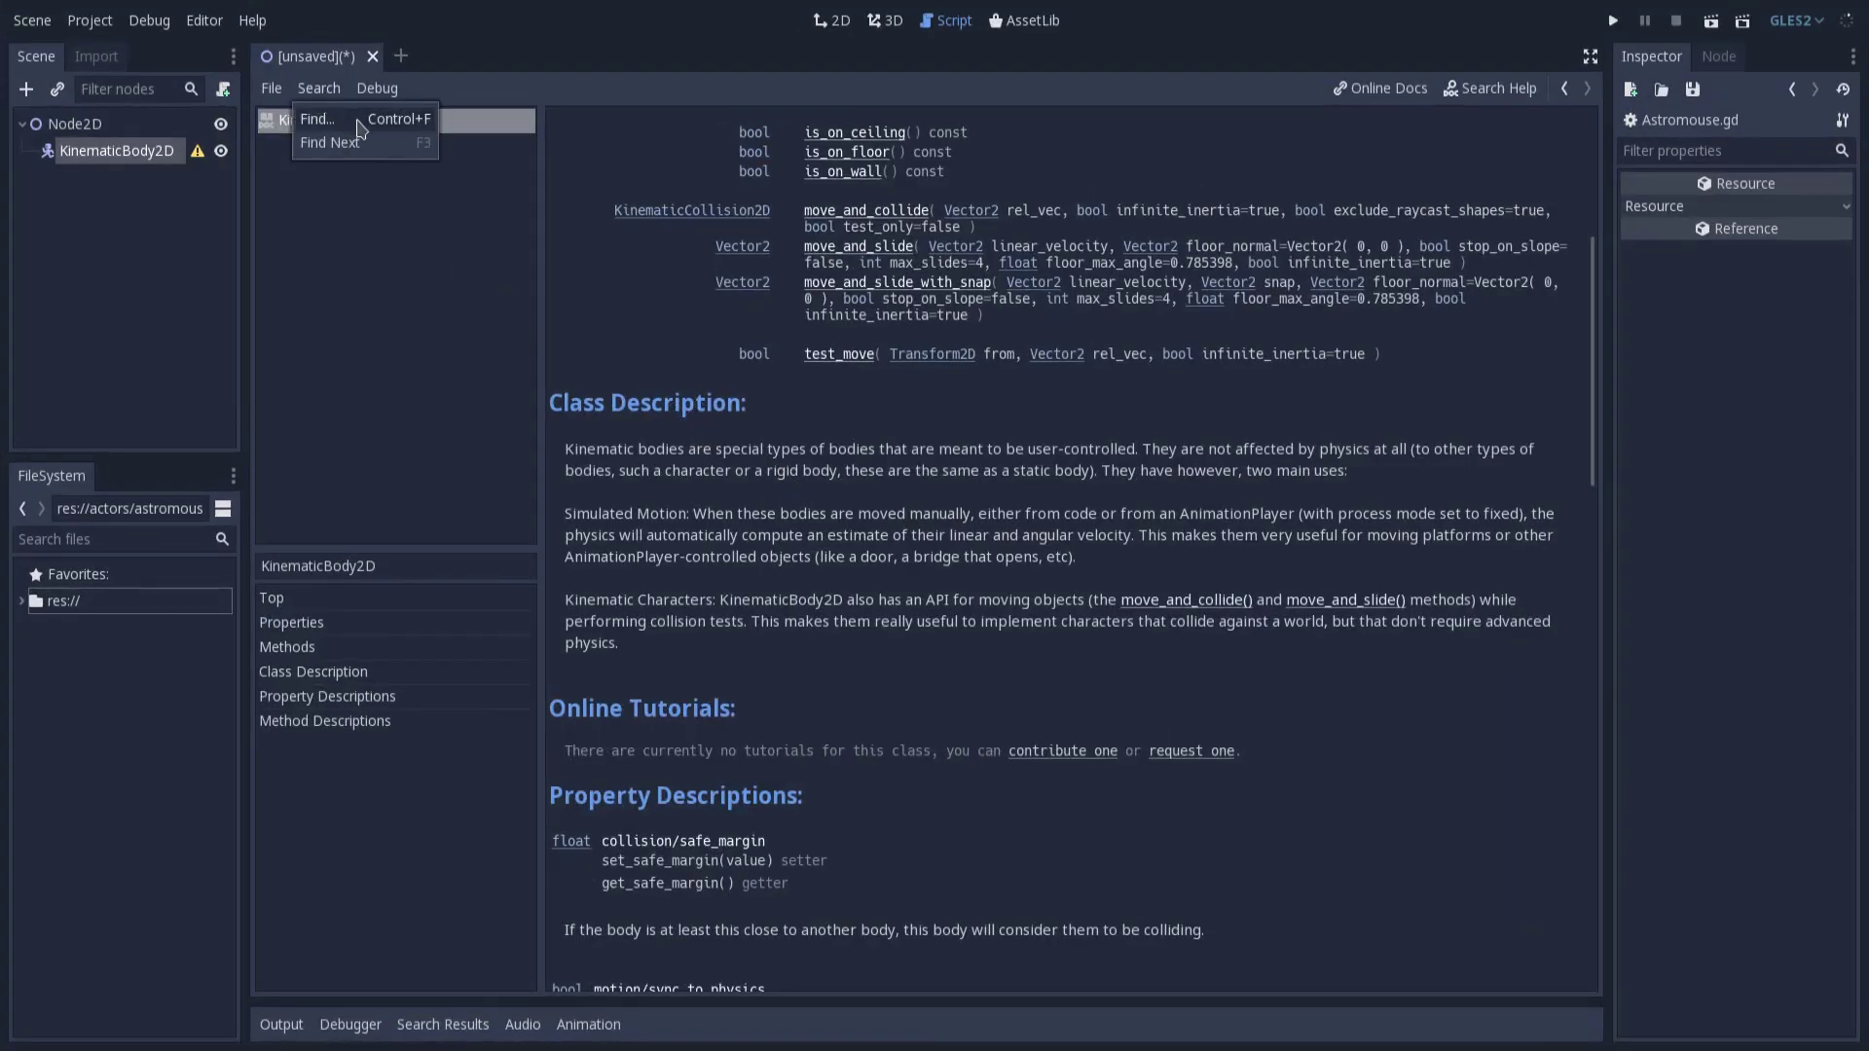
pyautogui.click(358, 124)
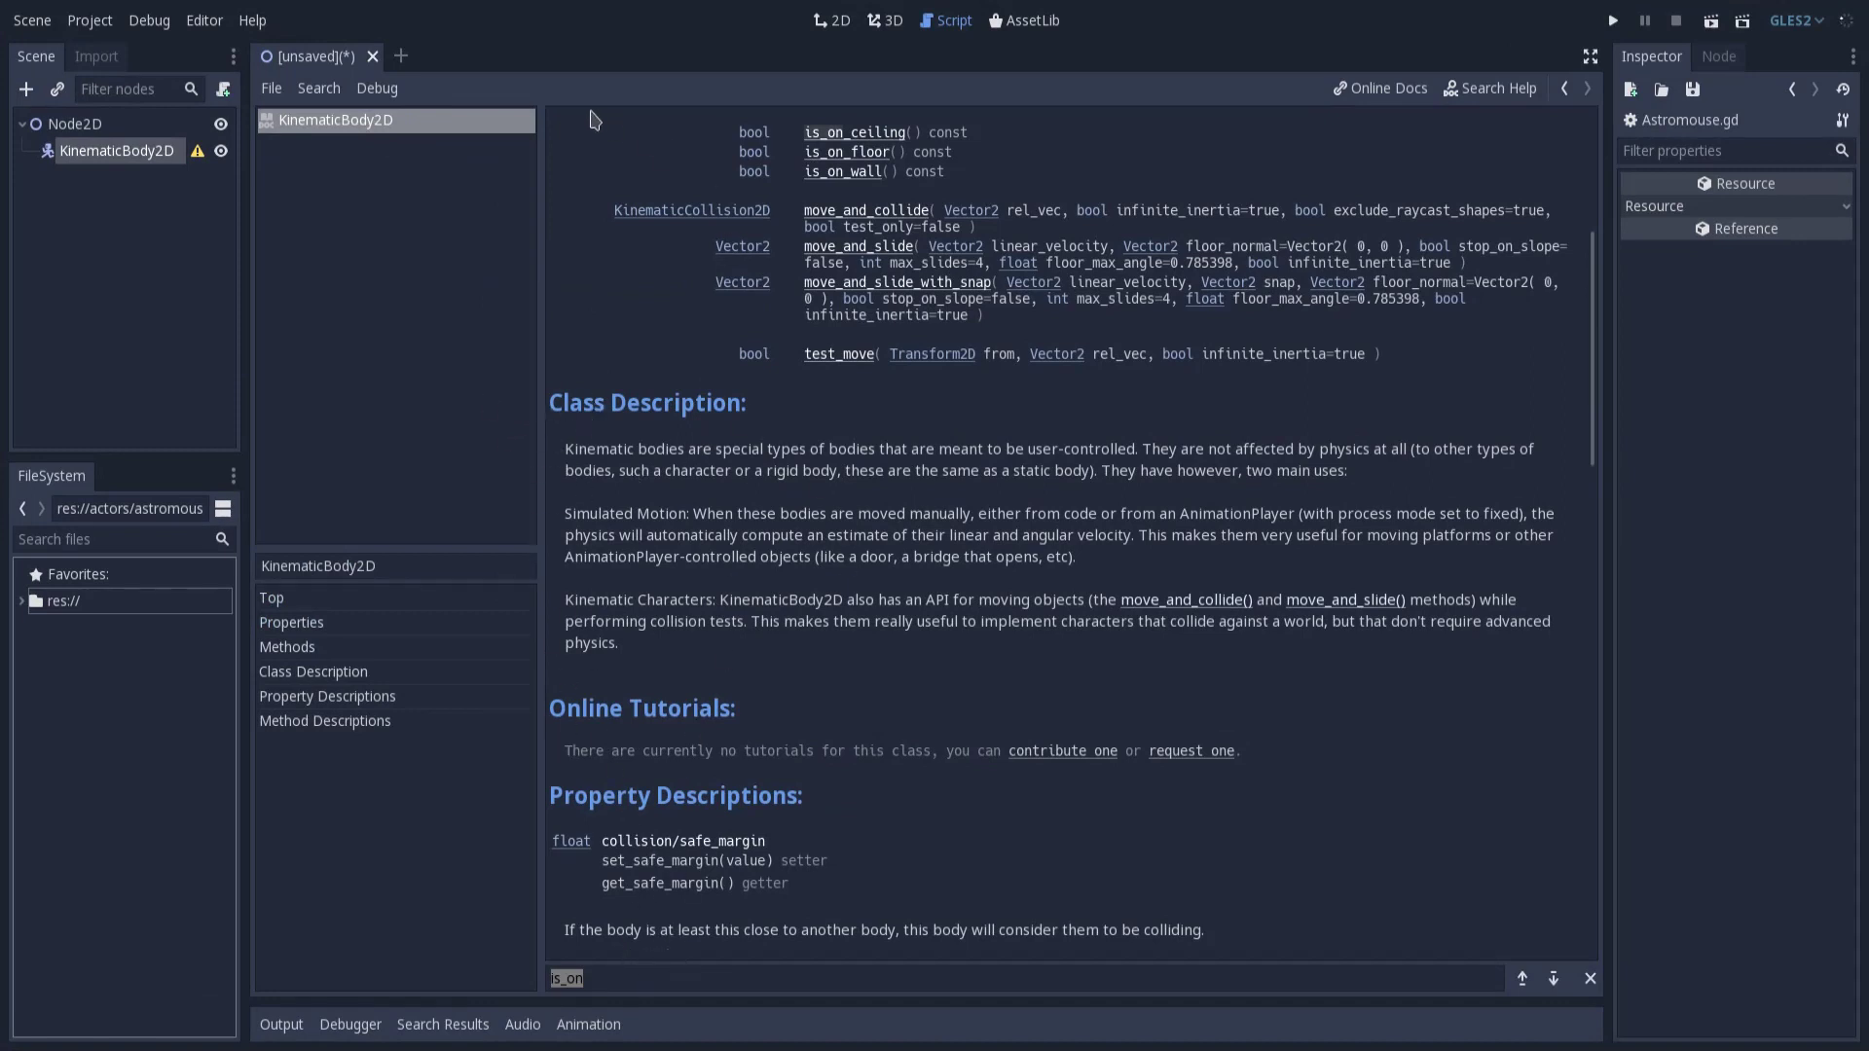
pyautogui.click(931, 981)
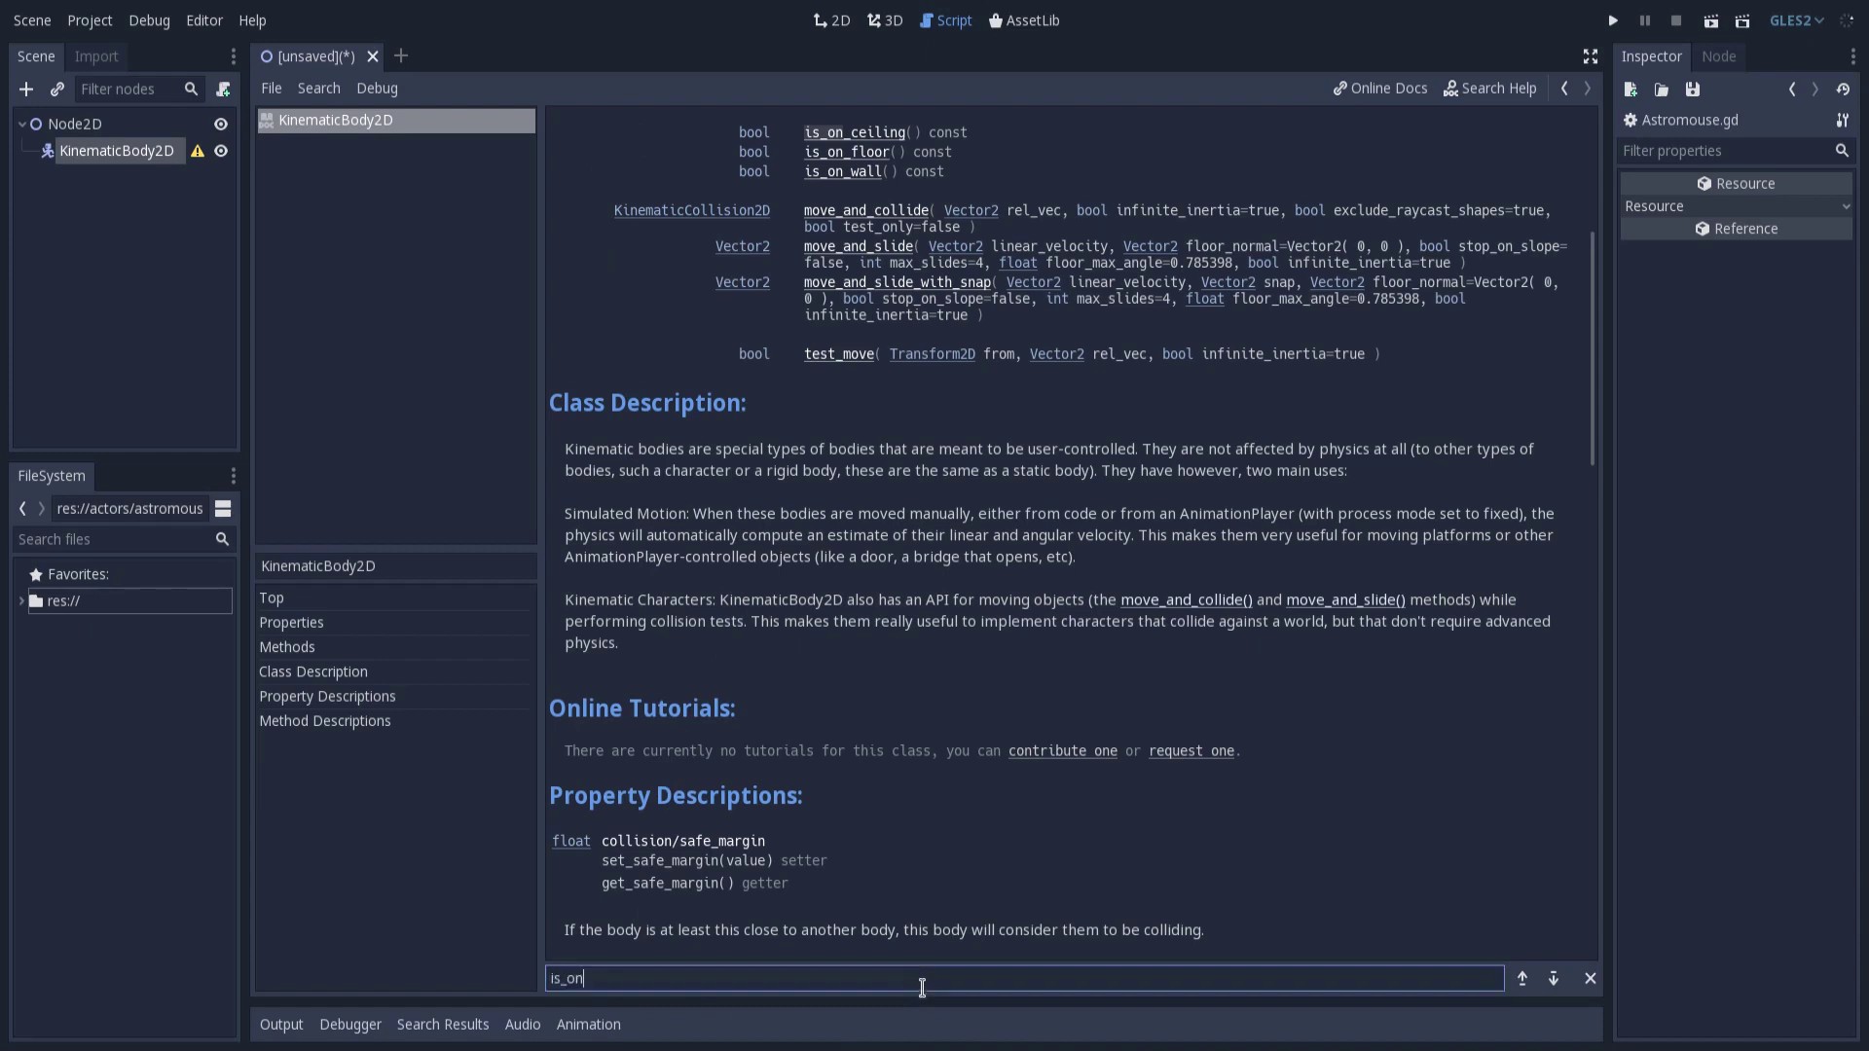
pyautogui.hotkey('ctrl', 'a')
pyautogui.press('BackSpace')
pyautogui.write('is_')
# Step forward and back through the is_on matches, ending on the is_on_floor description.
pyautogui.click(1554, 979)
pyautogui.click(1554, 979)
pyautogui.click(1523, 979)
pyautogui.click(1523, 979)
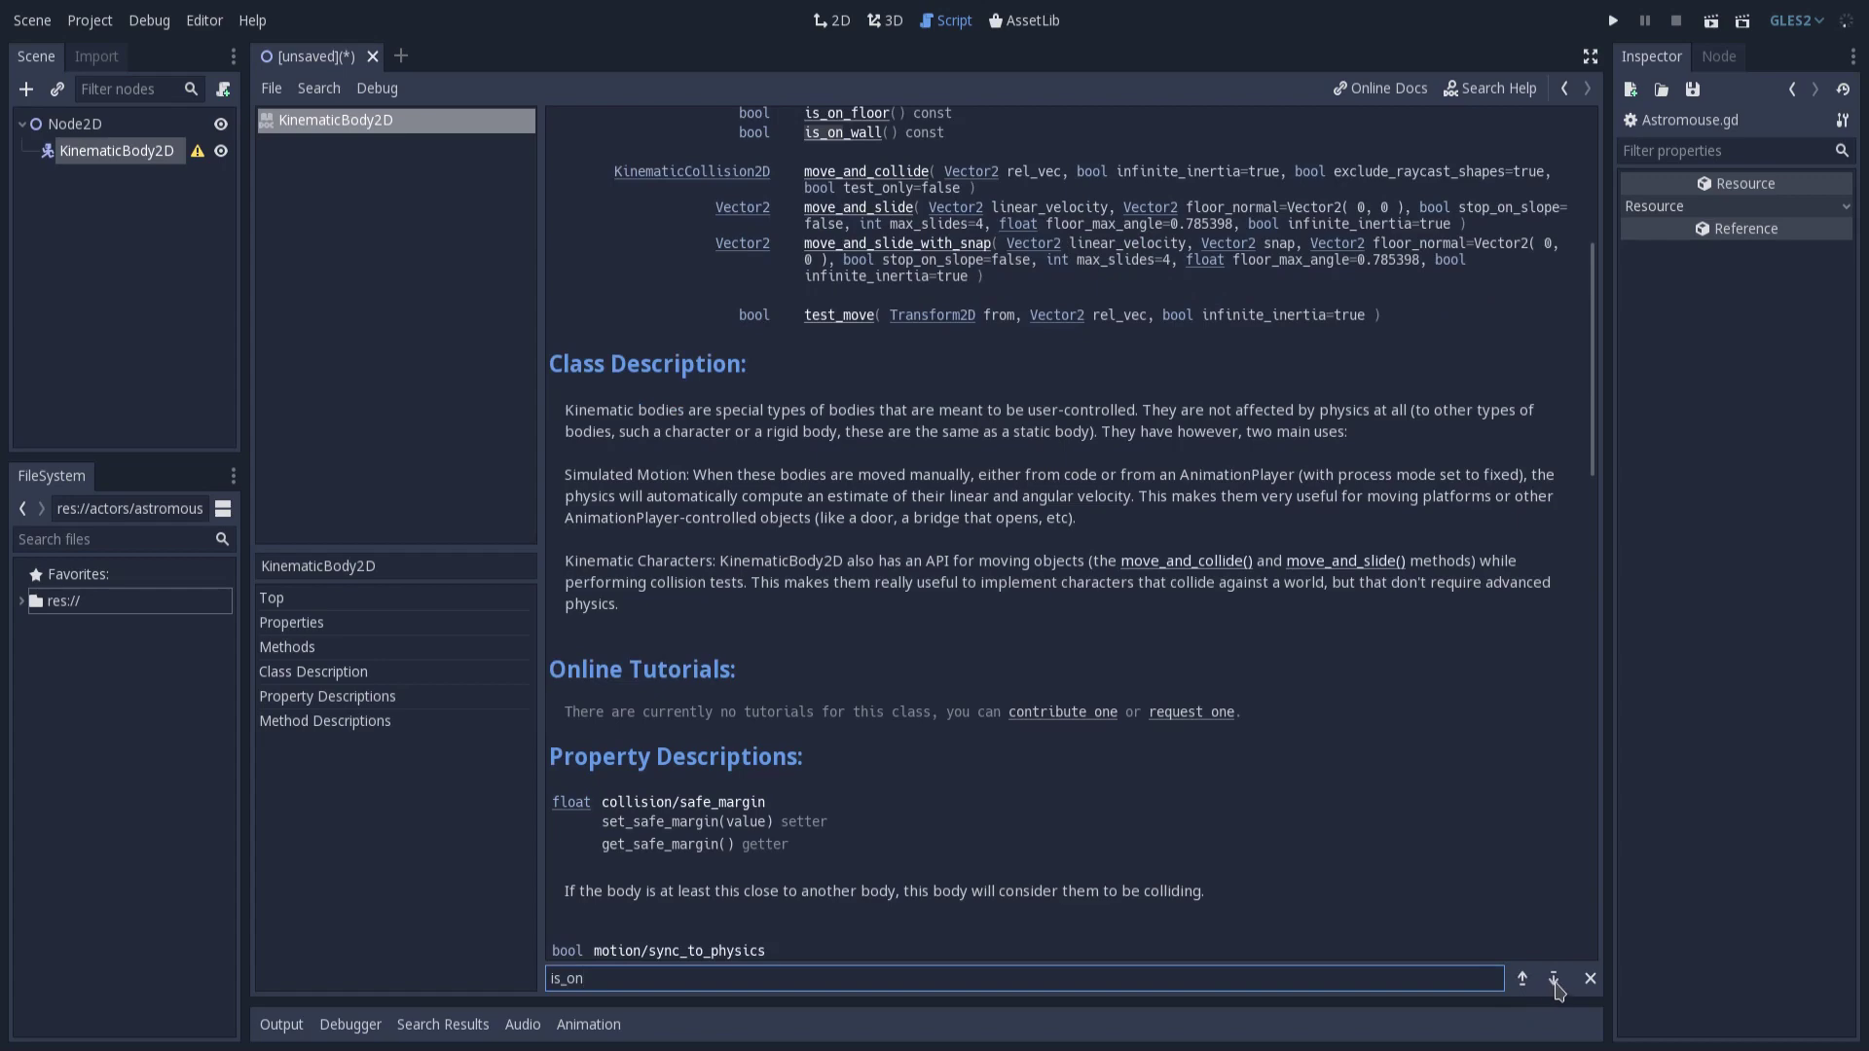
pyautogui.click(1554, 979)
pyautogui.click(1553, 978)
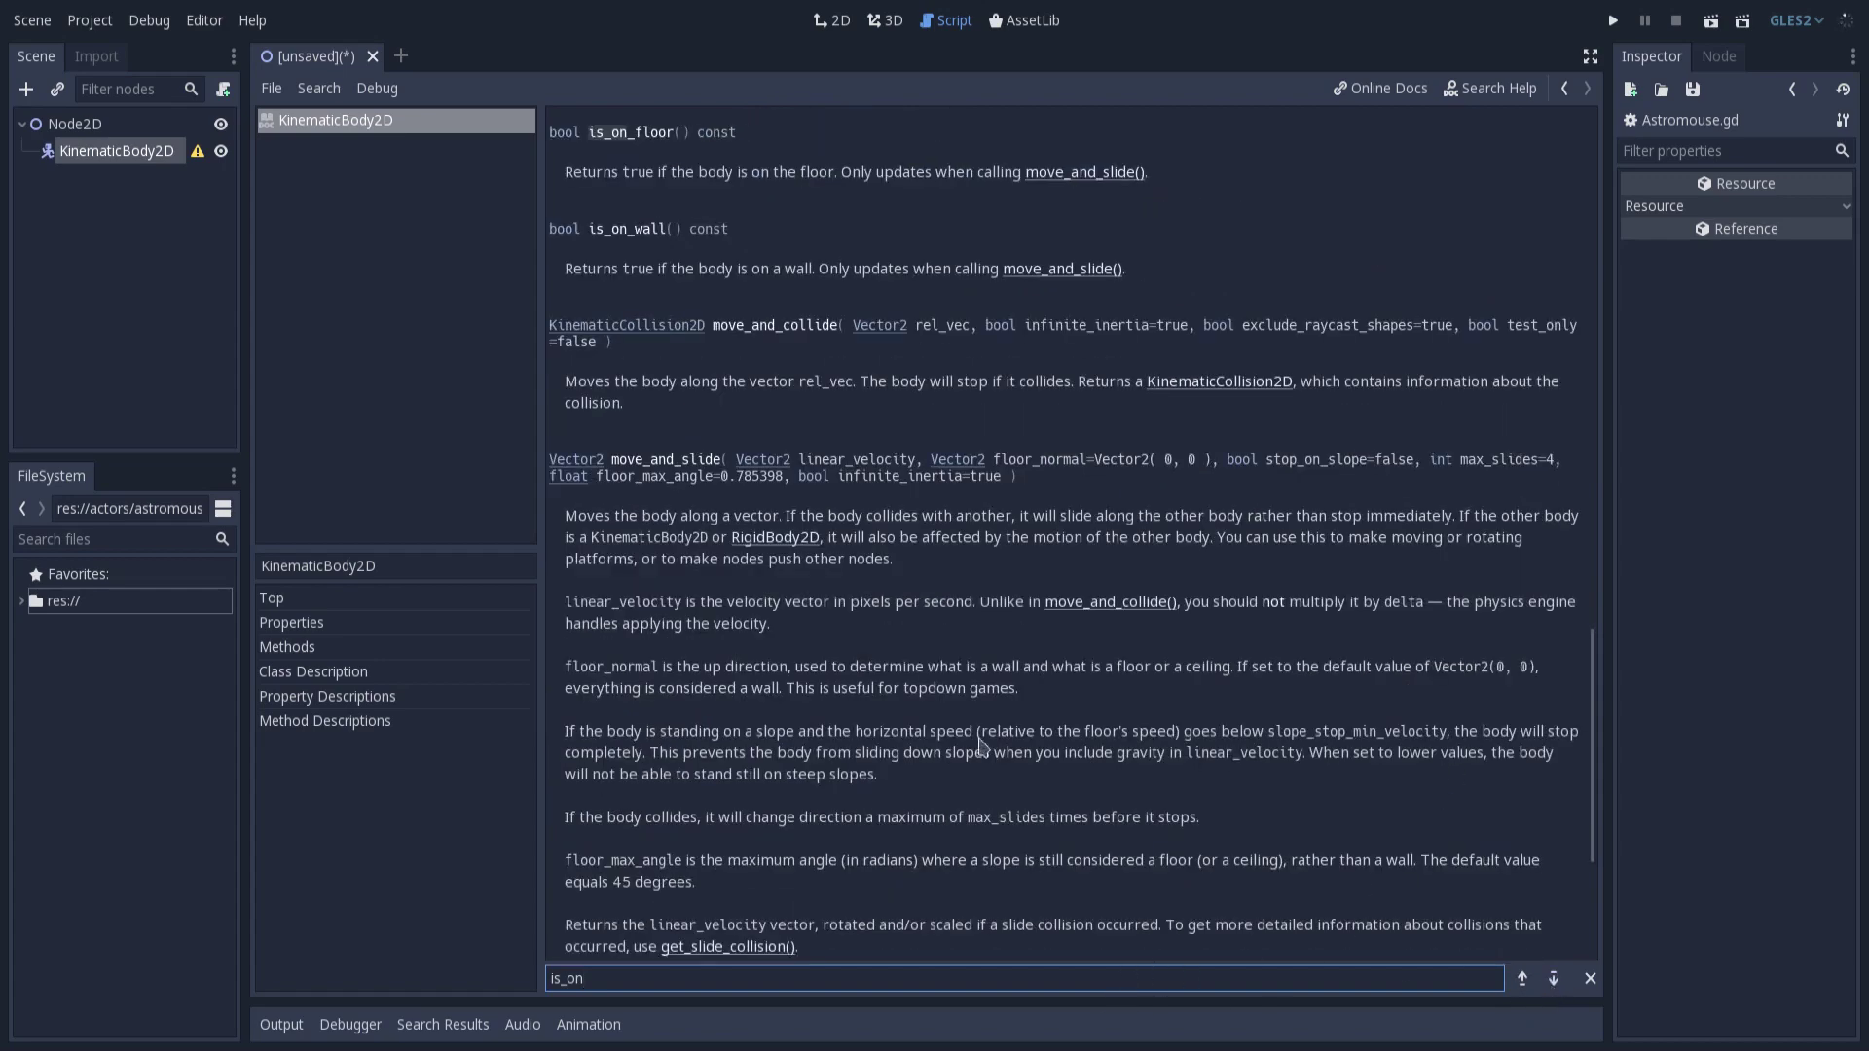